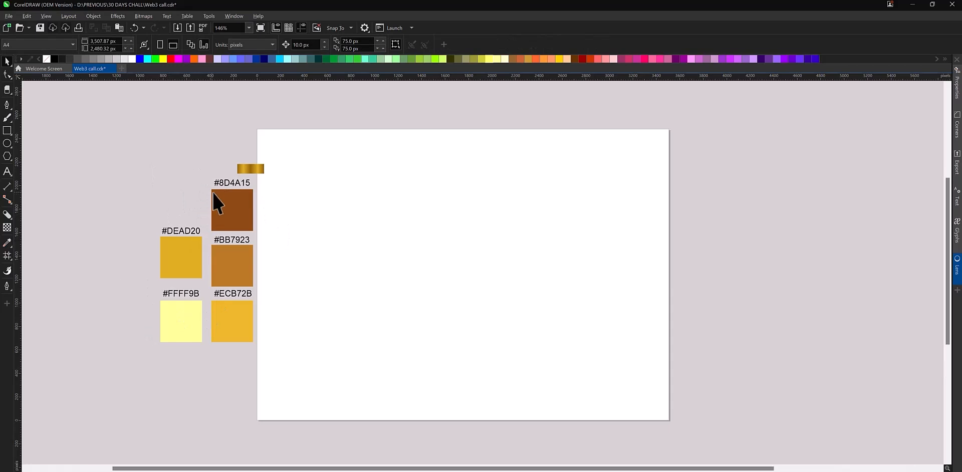
{"action": "scroll", "coordinate": [213, 191], "scroll_direction": "up", "scroll_amount": 1}
{"action": "key", "text": "z"}
{"action": "left_click_drag", "start_coordinate": [180, 162], "coordinate": [354, 275]}
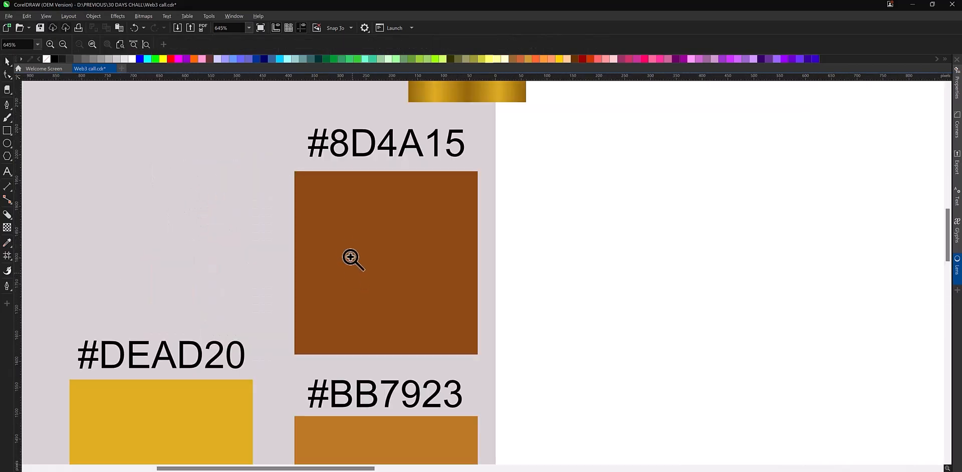
{"action": "key", "text": "F3"}
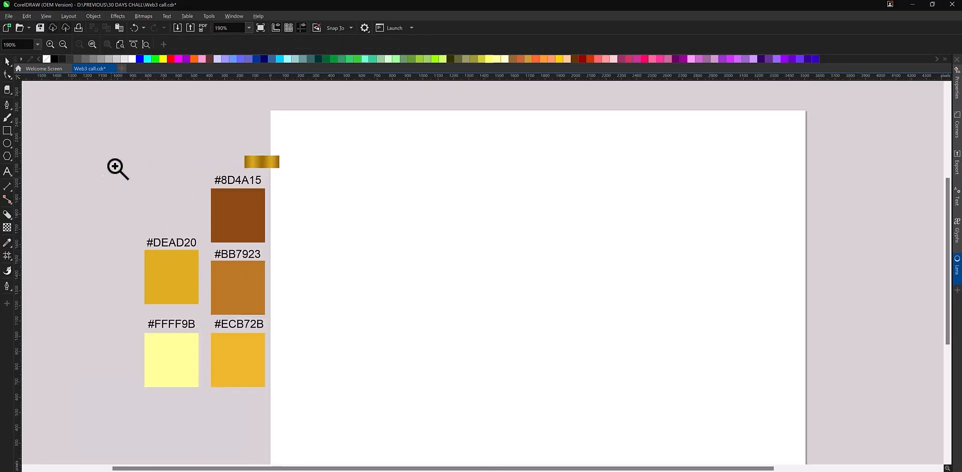
{"action": "left_click", "coordinate": [320, 410]}
{"action": "key", "text": "F3"}
Add a line of artistic text reading "ethjjngbhmj" on the left part of the page
{"action": "key", "text": "F8"}
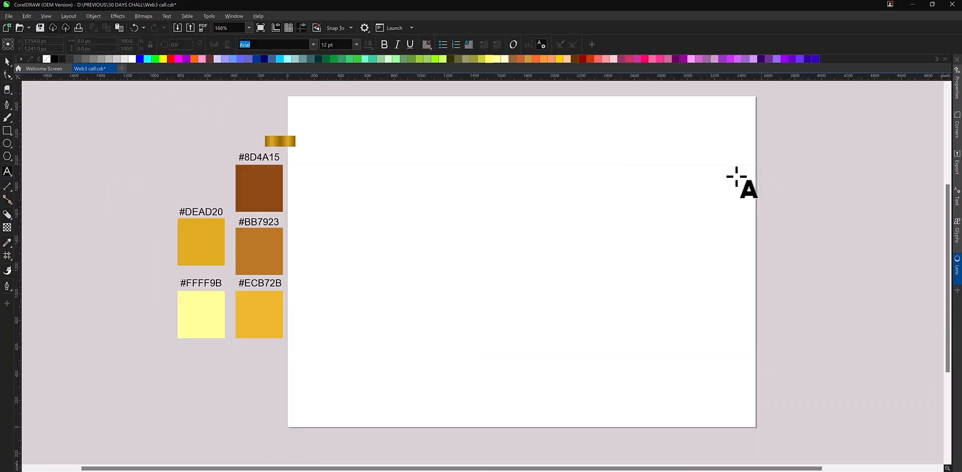
{"action": "left_click", "coordinate": [335, 236]}
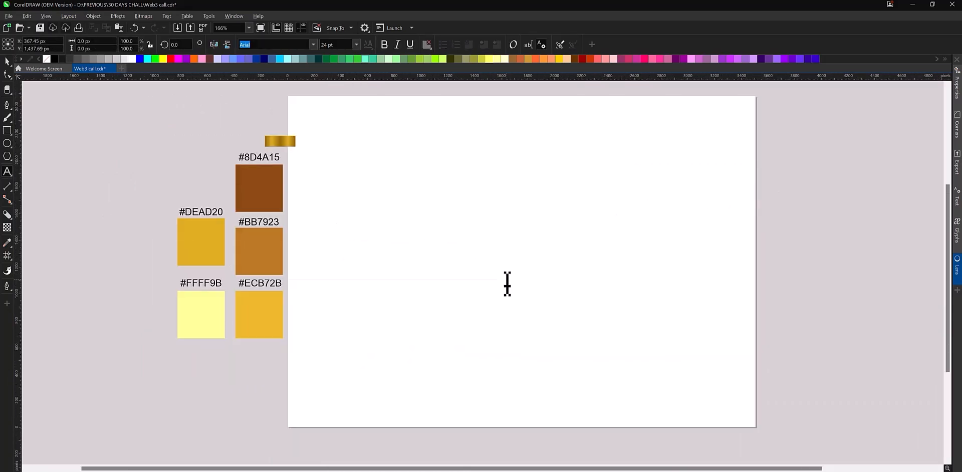
{"action": "type", "text": "ethjjngbhmj"}
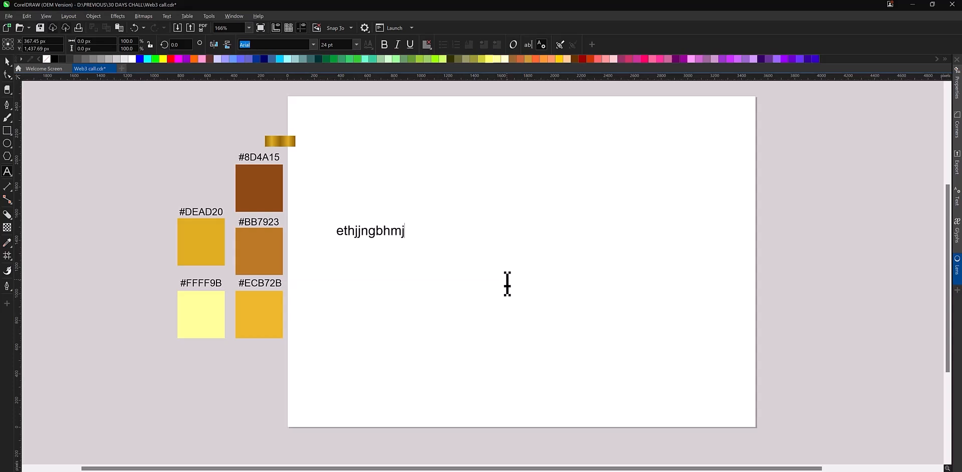
Set the font of the sample text to Christmas Icons
{"action": "key", "text": "ctrl+space"}
{"action": "scroll", "coordinate": [492, 220], "scroll_direction": "up", "scroll_amount": 1}
{"action": "scroll", "coordinate": [493, 221], "scroll_direction": "up", "scroll_amount": 1}
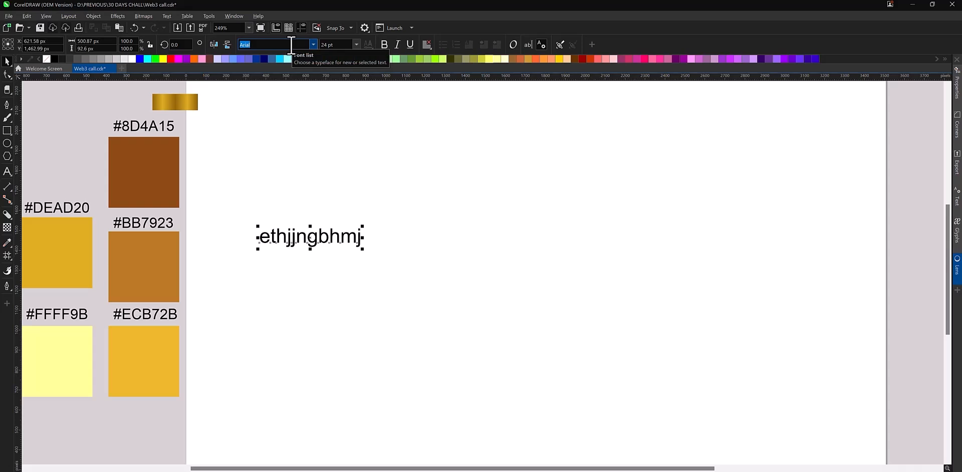
{"action": "type", "text": "Christ"}
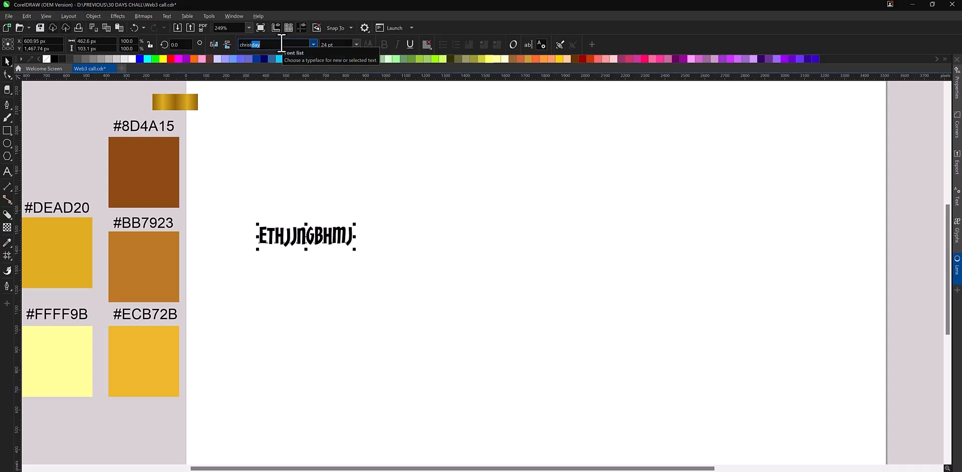
{"action": "type", "text": "mas Icons"}
{"action": "key", "text": "Return"}
Replace the icon text with a single snowflake glyph enlarged to about 61 pt and convert it to curves
{"action": "scroll", "coordinate": [333, 221], "scroll_direction": "up", "scroll_amount": 1}
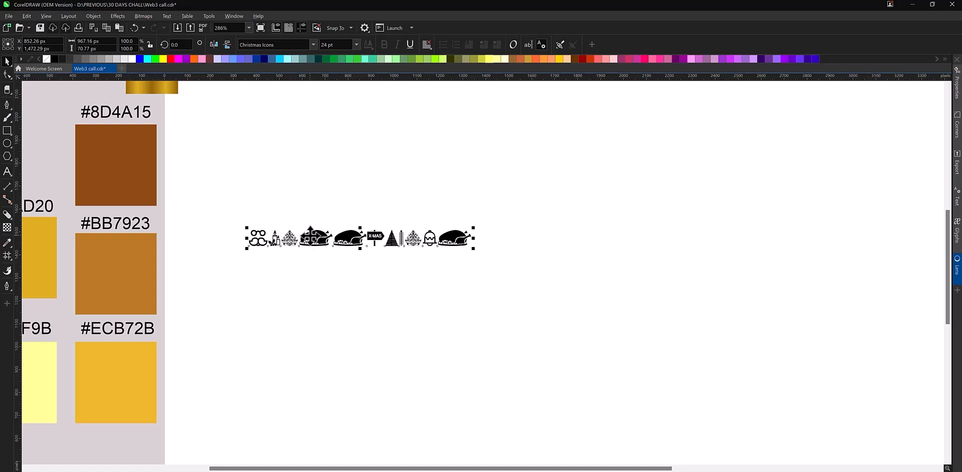
{"action": "double_click", "coordinate": [315, 245]}
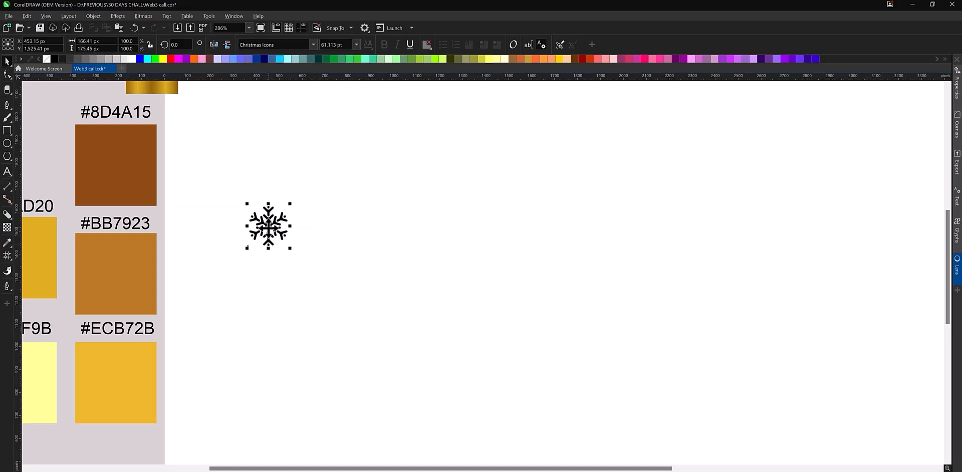
{"action": "right_click", "coordinate": [269, 228]}
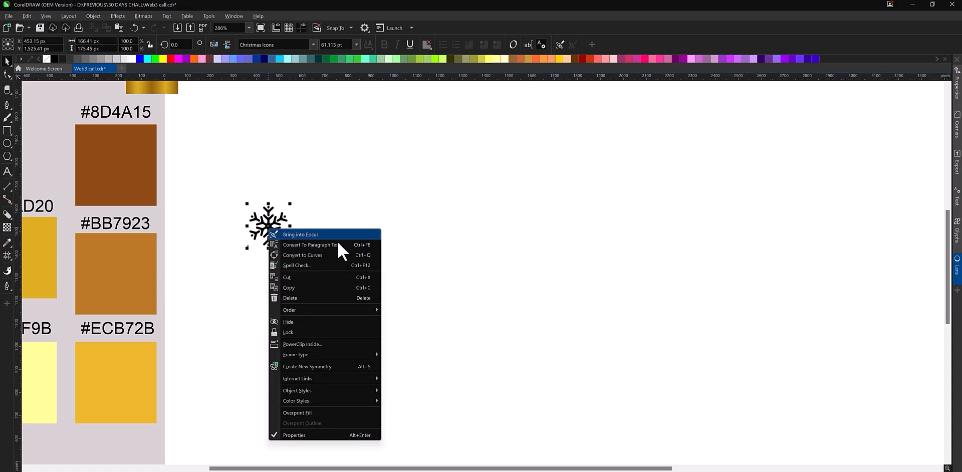
{"action": "left_click", "coordinate": [335, 254]}
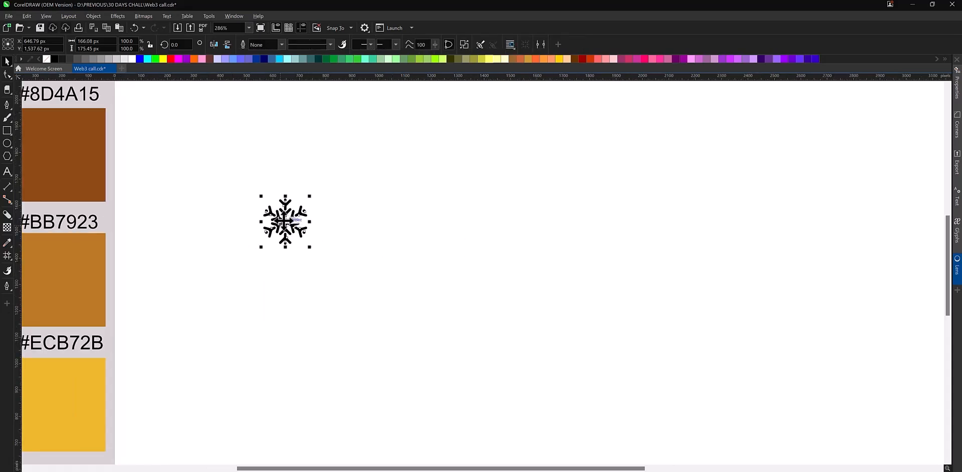
Copy the snowflake into an evenly spaced row of four and build eight staggered rows, alternating three and four snowflakes
{"action": "left_click_drag", "start_coordinate": [288, 222], "coordinate": [362, 223]}
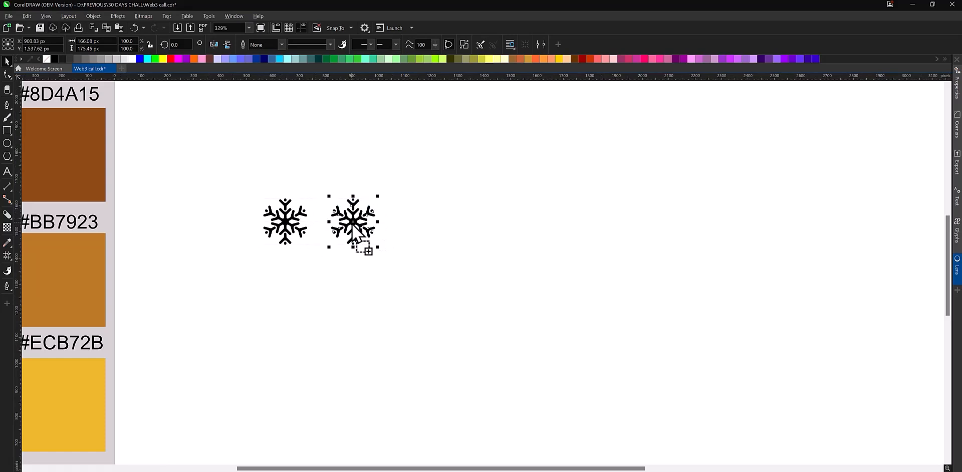
{"action": "key", "text": "ctrl+r"}
{"action": "key", "text": "ctrl+r"}
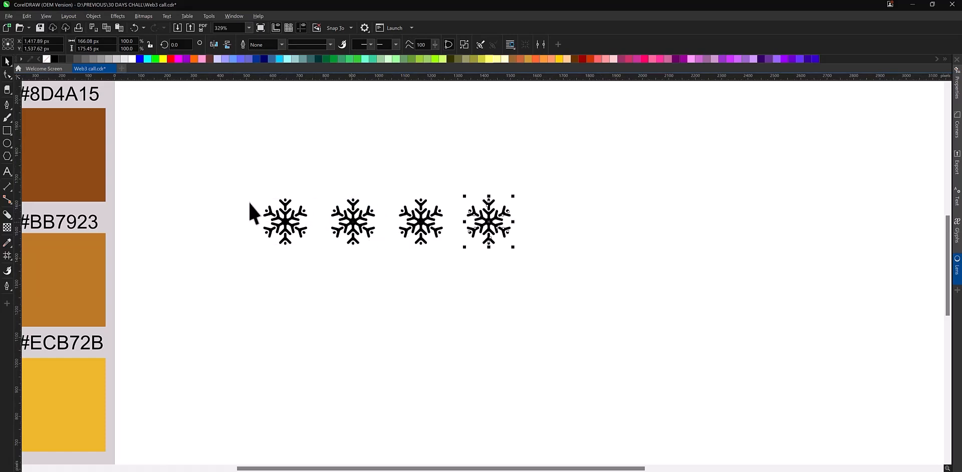
{"action": "left_click_drag", "start_coordinate": [311, 171], "coordinate": [586, 280]}
{"action": "left_click_drag", "start_coordinate": [408, 205], "coordinate": [394, 189]}
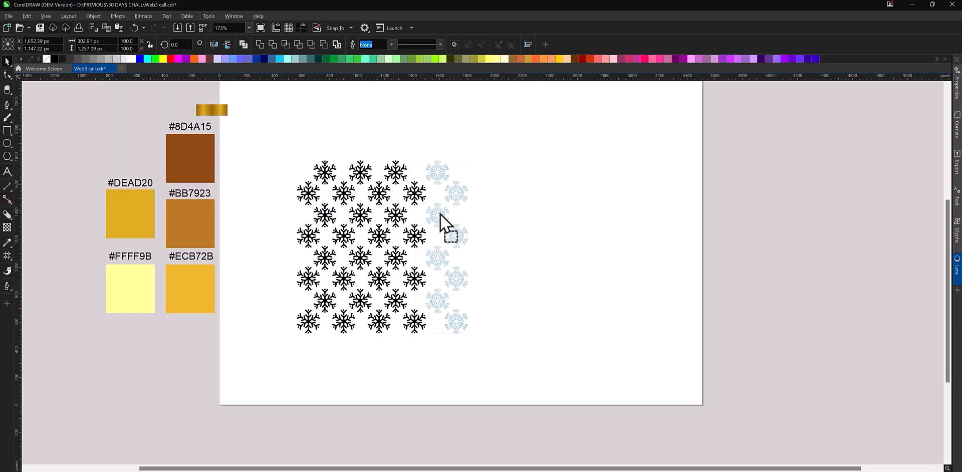
Place a copy of two staggered snowflake columns at the pattern's right side and nudge it to match the spacing
{"action": "left_click_drag", "start_coordinate": [440, 214], "coordinate": [426, 214]}
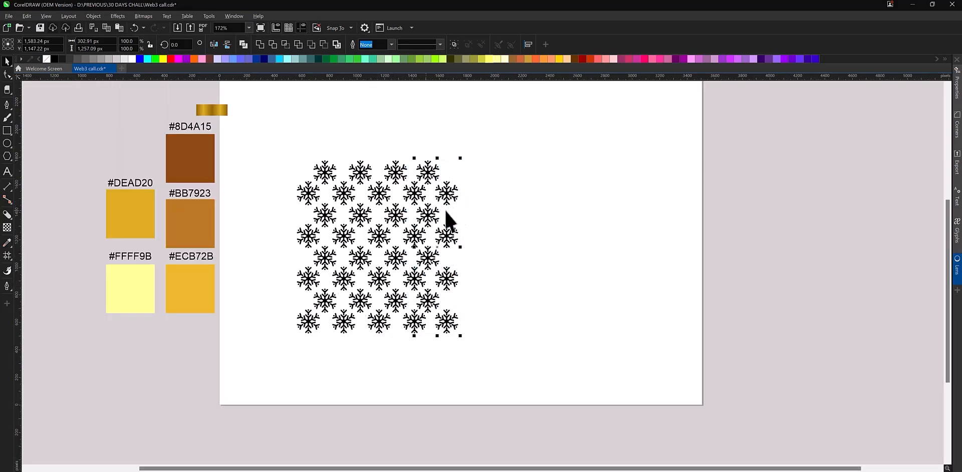
{"action": "key", "text": "Right"}
{"action": "key", "text": "Right"}
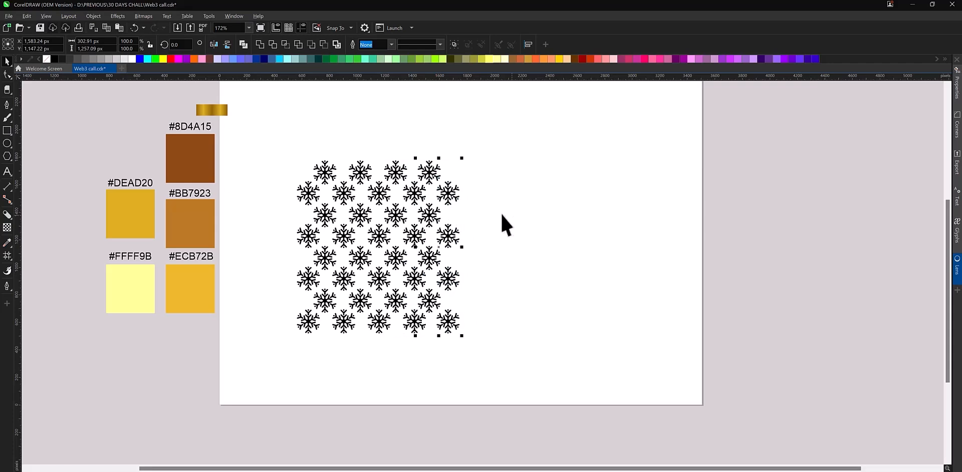
{"action": "scroll", "coordinate": [374, 191], "scroll_direction": "up", "scroll_amount": 1}
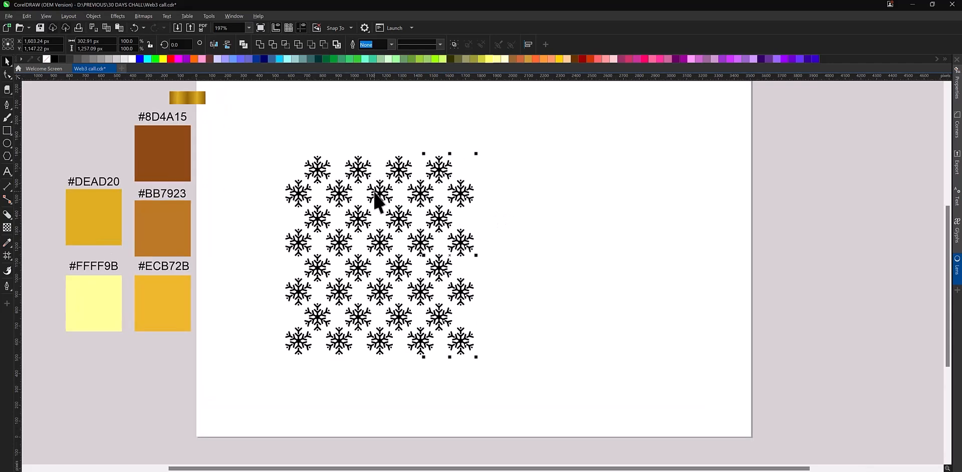
Group the whole snowflake pattern and draw a circle about 852 px in diameter to its right
{"action": "left_click_drag", "start_coordinate": [252, 124], "coordinate": [552, 385]}
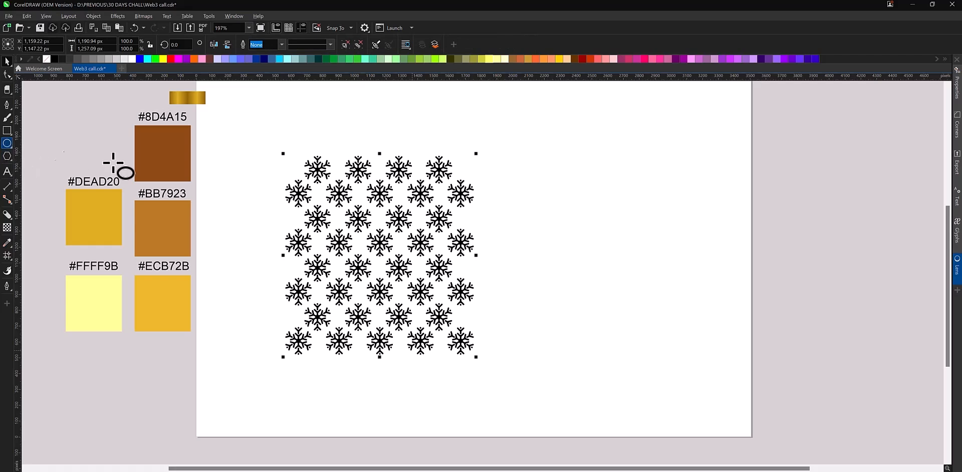
{"action": "left_click", "coordinate": [7, 143]}
{"action": "left_click_drag", "start_coordinate": [541, 188], "coordinate": [628, 323]}
{"action": "key", "text": "Escape"}
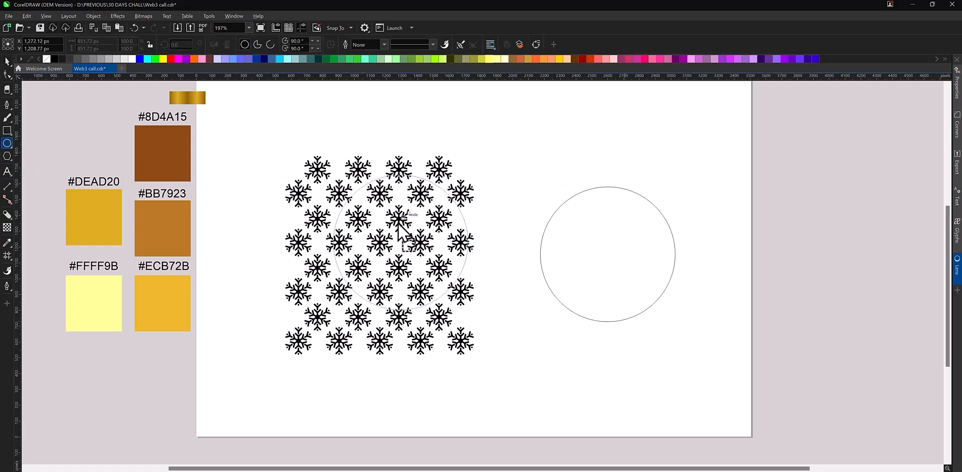
Move the circle onto the middle of the snowflake pattern and scale it down to about 738 px in diameter
{"action": "key", "text": "space"}
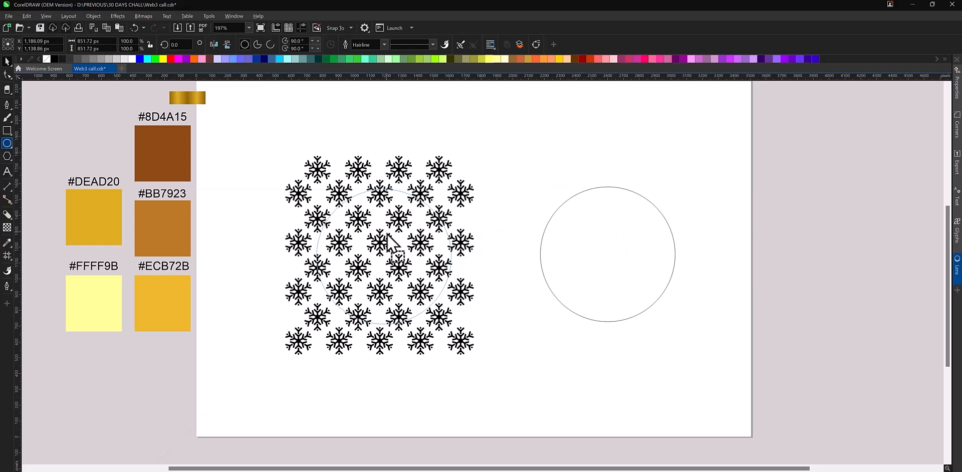
{"action": "left_click_drag", "start_coordinate": [387, 234], "coordinate": [387, 234]}
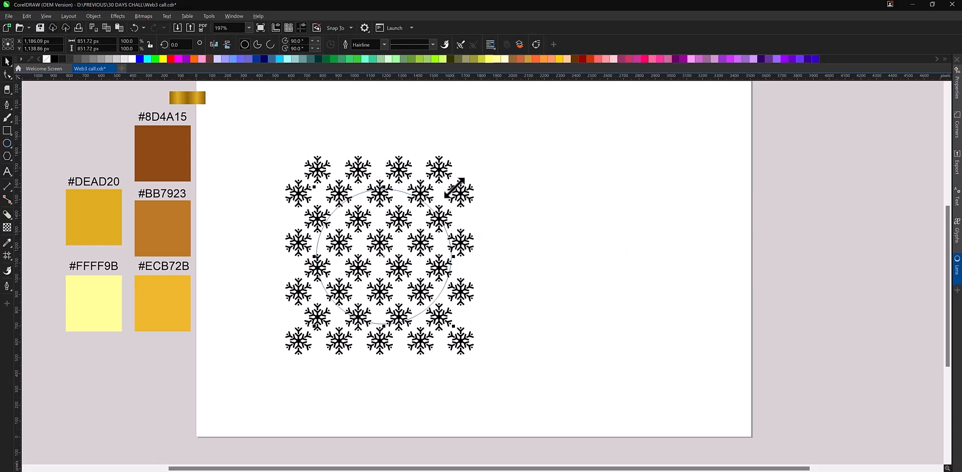
{"action": "left_click_drag", "start_coordinate": [453, 187], "coordinate": [446, 195]}
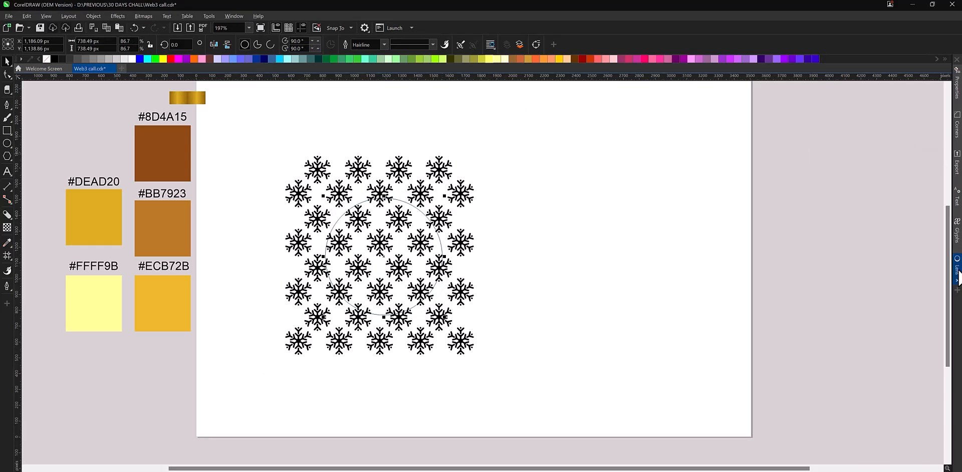
Apply a Fish Eye lens with a 100% rate to the circle over the snowflake pattern
{"action": "left_click", "coordinate": [957, 266]}
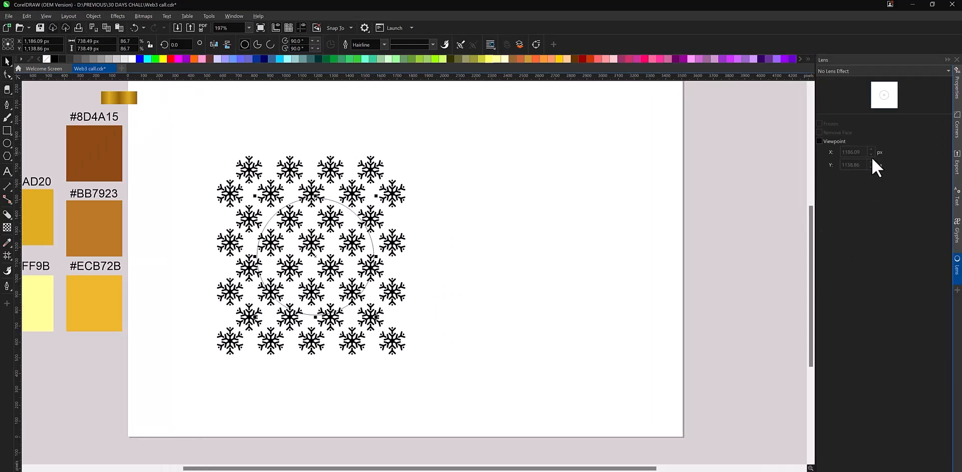
{"action": "left_click", "coordinate": [352, 222]}
{"action": "left_click", "coordinate": [322, 214]}
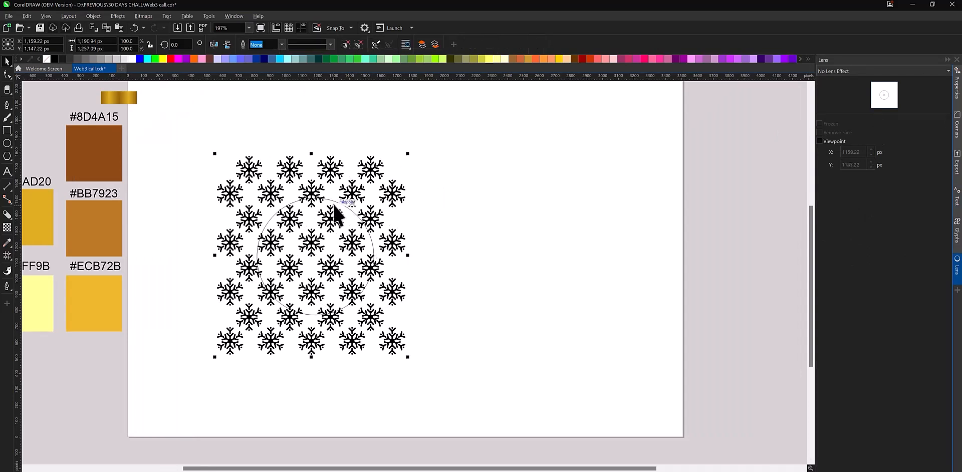
{"action": "left_click", "coordinate": [329, 200]}
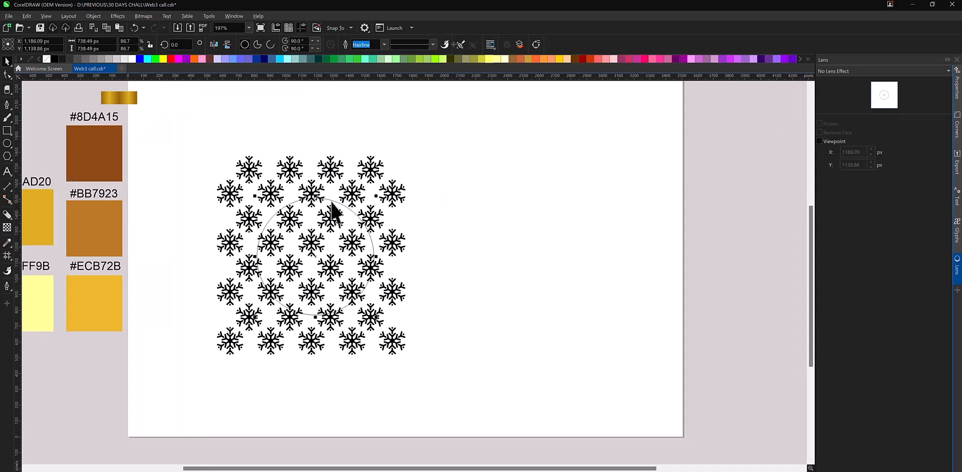
{"action": "left_click", "coordinate": [834, 70]}
{"action": "left_click", "coordinate": [828, 128]}
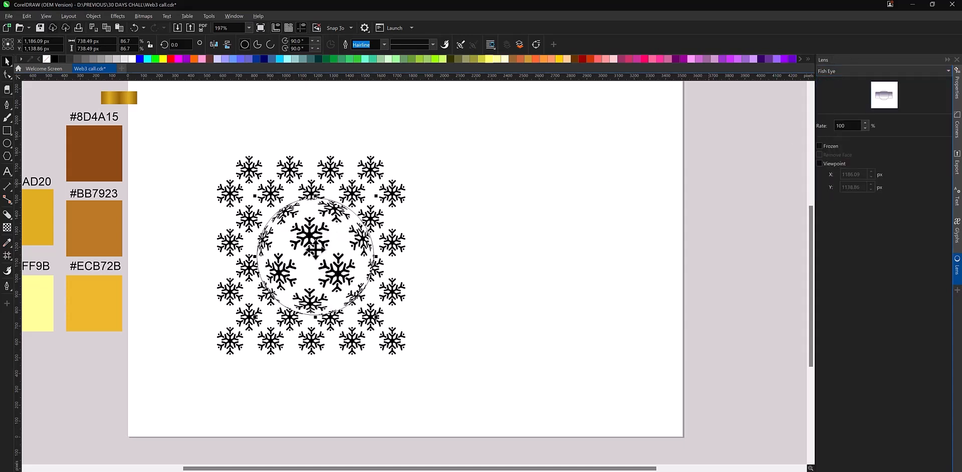
Reposition the lens circle so four large snowflakes sit evenly inside it, and freeze the lens
{"action": "left_click_drag", "start_coordinate": [334, 237], "coordinate": [326, 236]}
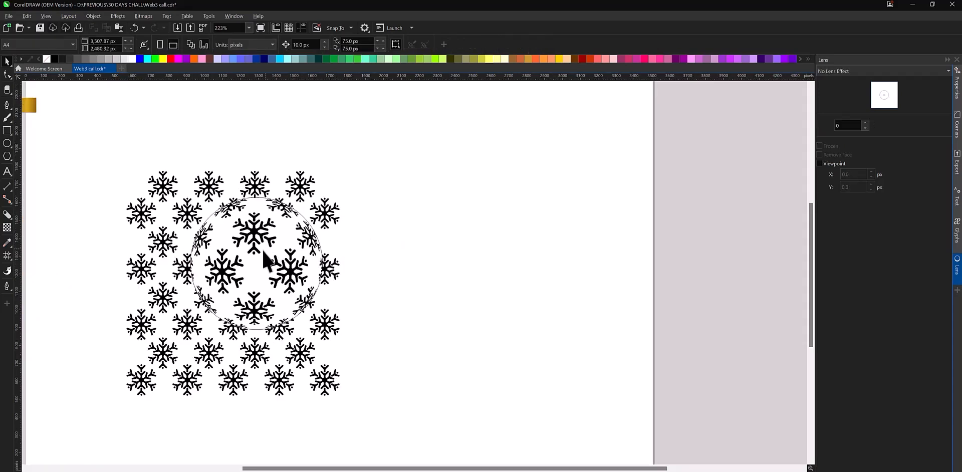
{"action": "left_click", "coordinate": [263, 252]}
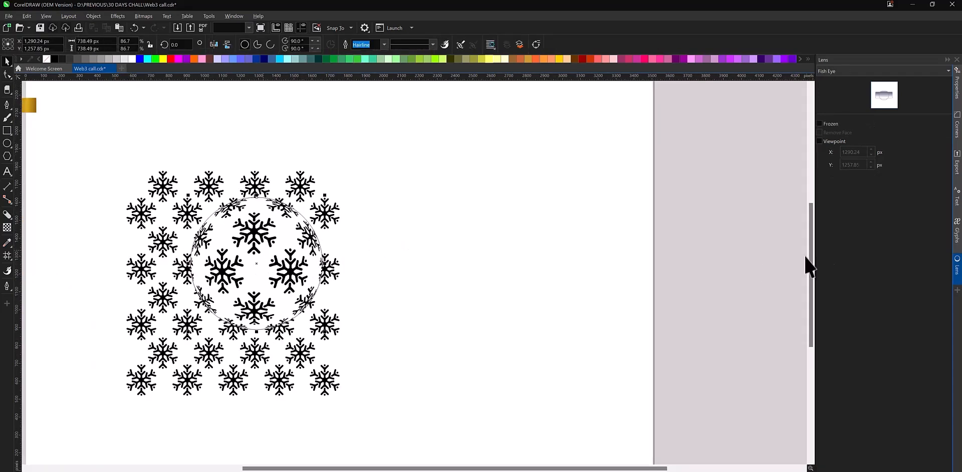
{"action": "left_click", "coordinate": [820, 145]}
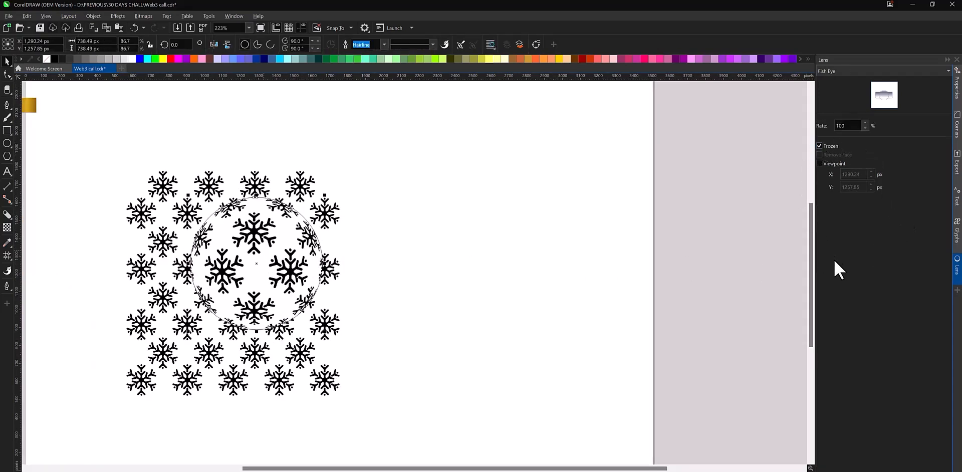
{"action": "left_click", "coordinate": [948, 59]}
Move the frozen lens ball off to the right of the pattern and delete the original snowflake grid
{"action": "left_click_drag", "start_coordinate": [318, 265], "coordinate": [542, 254]}
{"action": "left_click", "coordinate": [451, 296]}
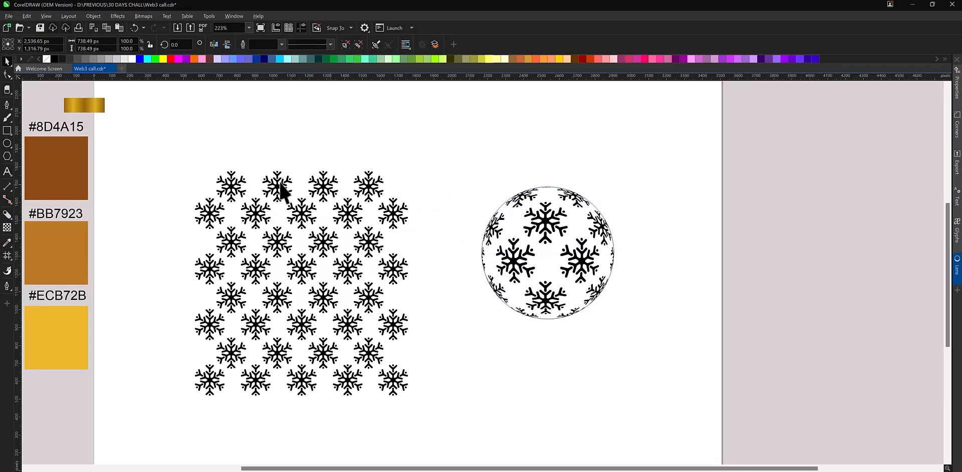
{"action": "left_click_drag", "start_coordinate": [171, 156], "coordinate": [449, 419]}
{"action": "key", "text": "Delete"}
Ungroup the frozen lens, move its circle outline to the right and the distorted snowflakes to the left of the page
{"action": "left_click", "coordinate": [526, 297]}
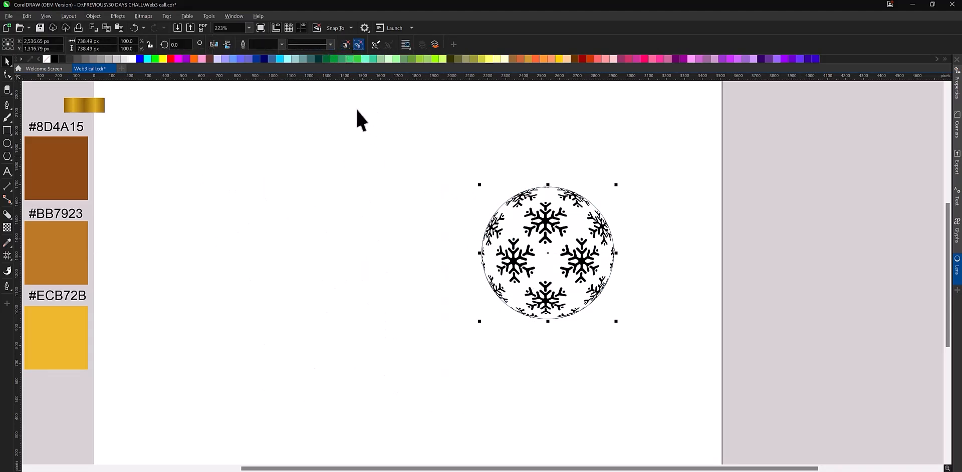
{"action": "left_click_drag", "start_coordinate": [530, 273], "coordinate": [658, 261]}
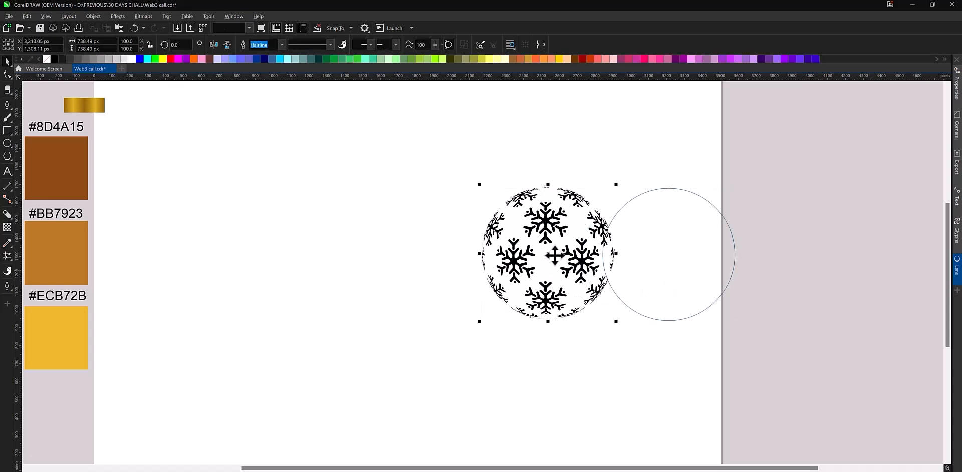
{"action": "left_click_drag", "start_coordinate": [544, 244], "coordinate": [249, 228]}
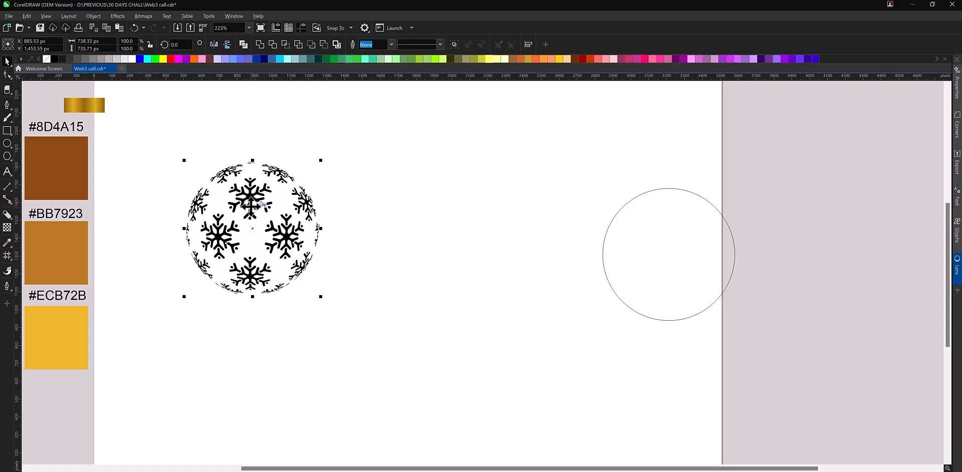
Undo the last move of the distorted snowflakes and weld the pieces into one object
{"action": "left_click_drag", "start_coordinate": [255, 208], "coordinate": [372, 217]}
{"action": "key", "text": "ctrl+z"}
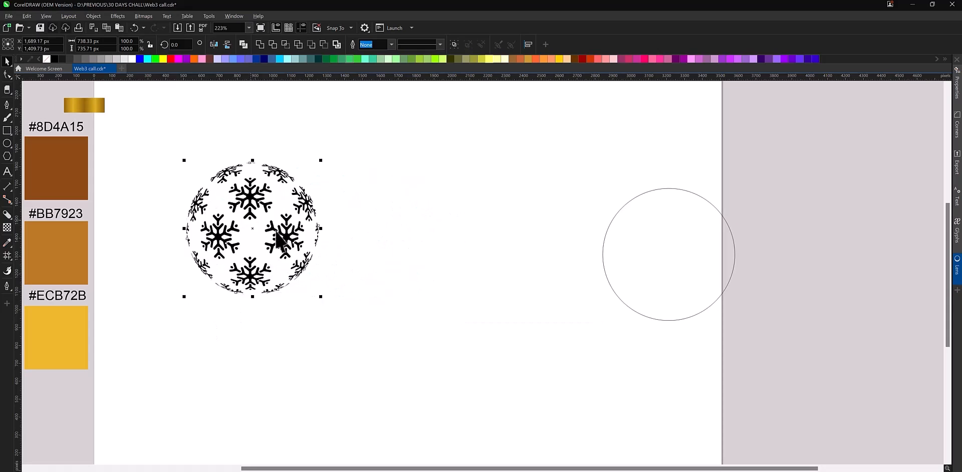
{"action": "left_click", "coordinate": [259, 44]}
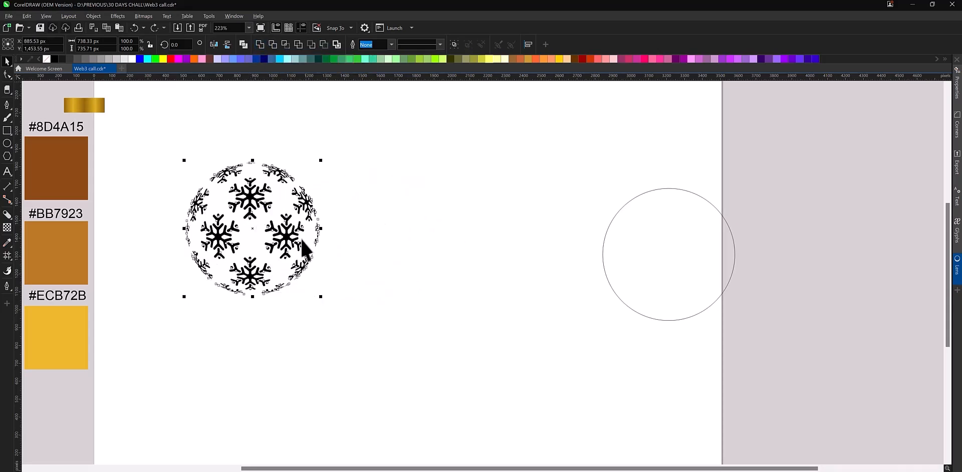
Apply a rectangular 2-by-2 mesh fill to the white circle behind the snowflakes
{"action": "left_click_drag", "start_coordinate": [356, 234], "coordinate": [391, 233]}
{"action": "key", "text": "ctrl+z"}
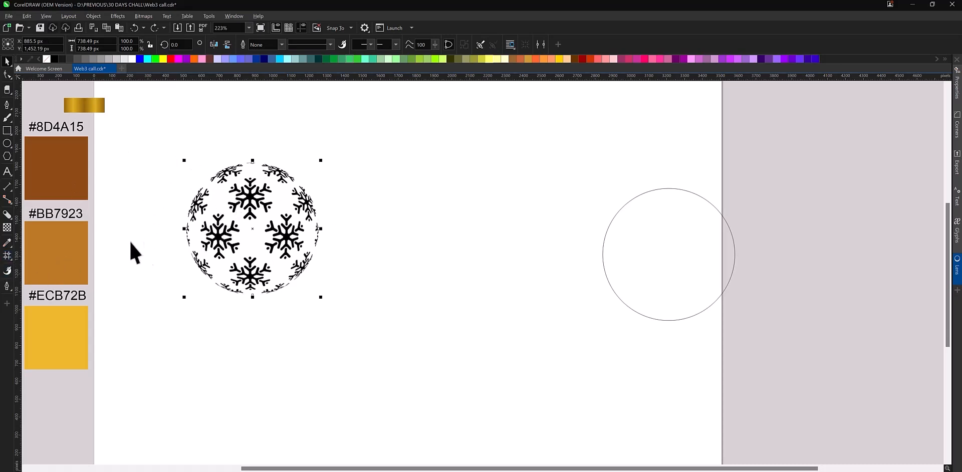
{"action": "left_click", "coordinate": [7, 257]}
{"action": "left_click", "coordinate": [7, 256]}
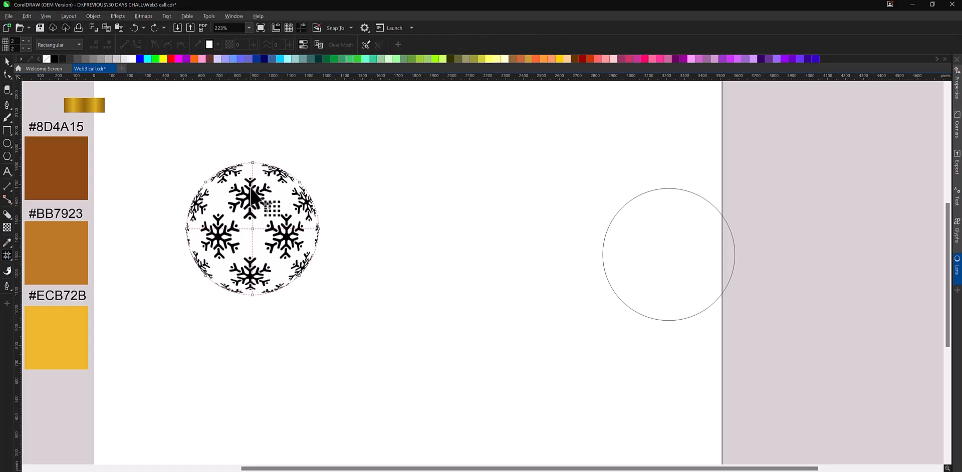
{"action": "scroll", "coordinate": [251, 187], "scroll_direction": "up", "scroll_amount": 2}
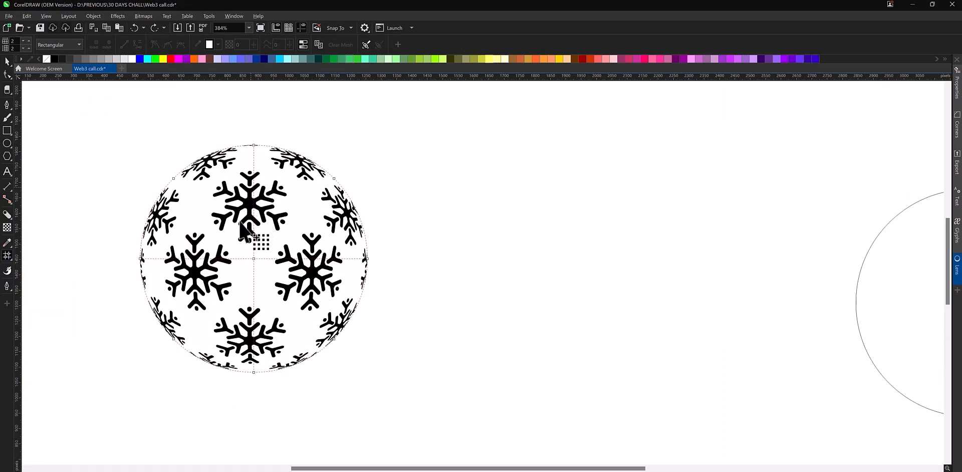
{"action": "scroll", "coordinate": [558, 204], "scroll_direction": "down", "scroll_amount": 1}
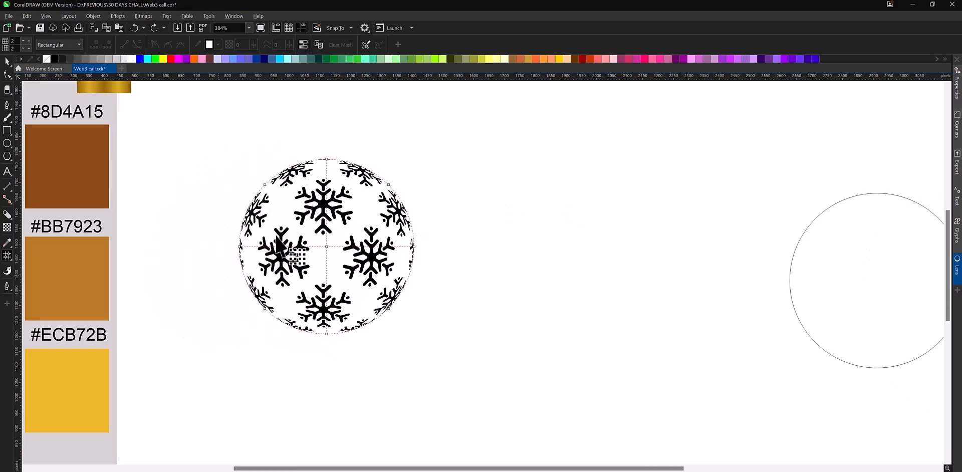
{"action": "scroll", "coordinate": [279, 230], "scroll_direction": "up", "scroll_amount": 1}
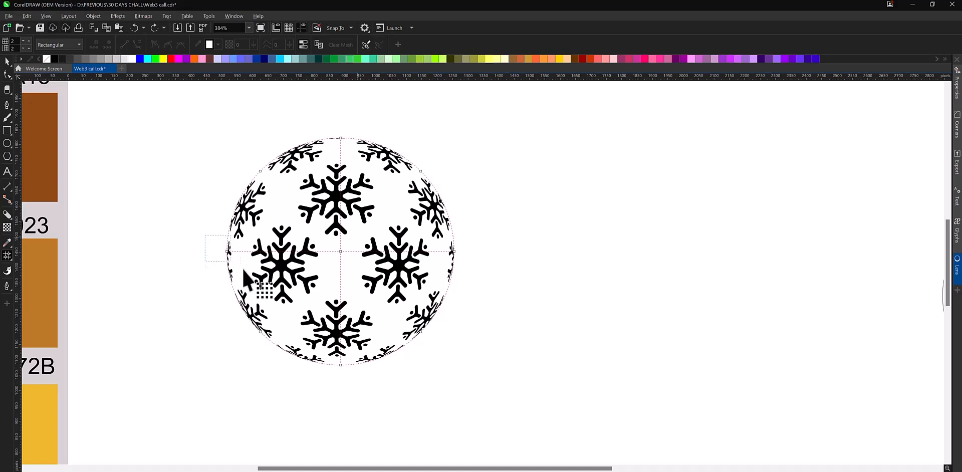
{"action": "left_click", "coordinate": [230, 253]}
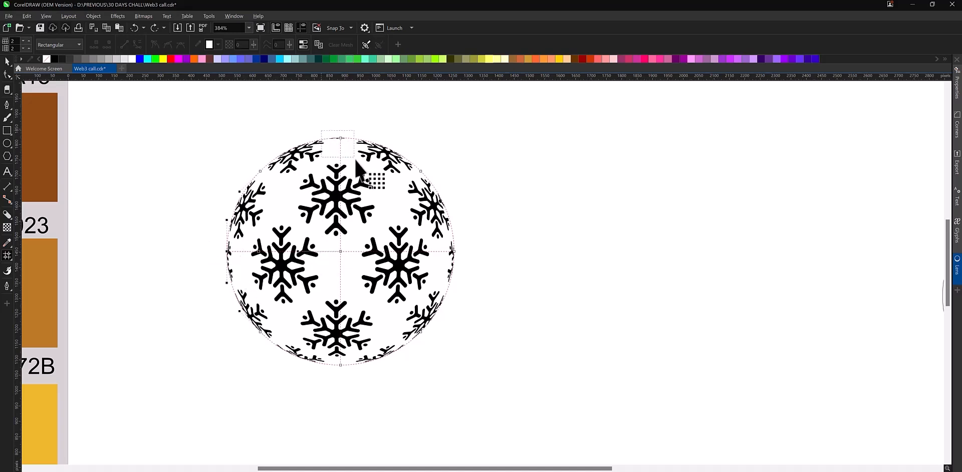
{"action": "left_click_drag", "start_coordinate": [356, 160], "coordinate": [357, 162]}
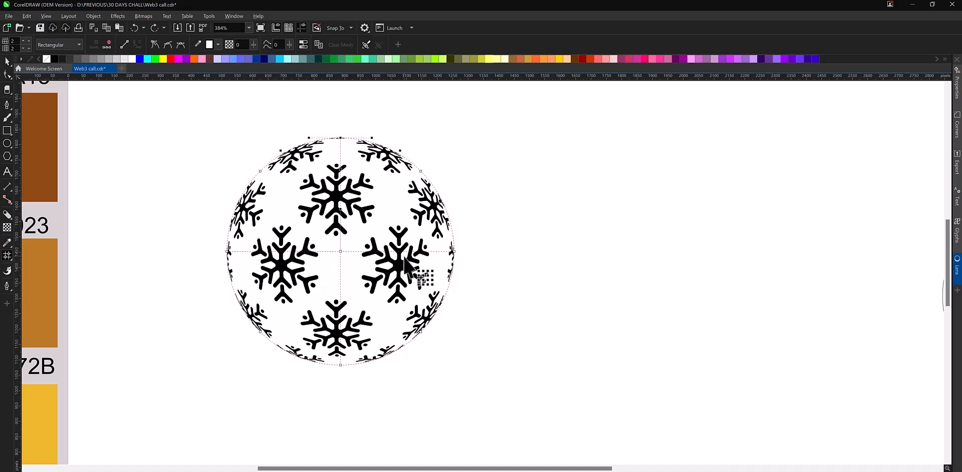
Refine the circle's mesh to a 6-by-6 grid by adding two lines on each side of both centre lines
{"action": "double_click", "coordinate": [385, 270]}
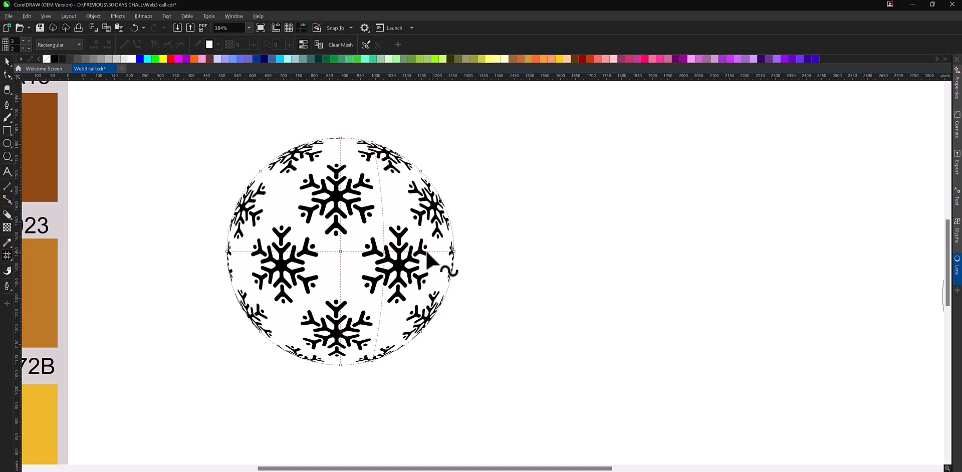
{"action": "double_click", "coordinate": [427, 254]}
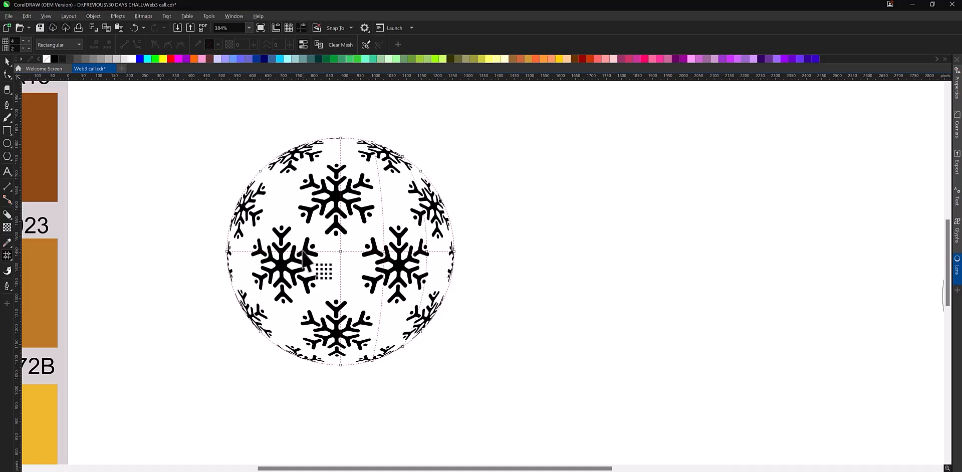
{"action": "double_click", "coordinate": [302, 254]}
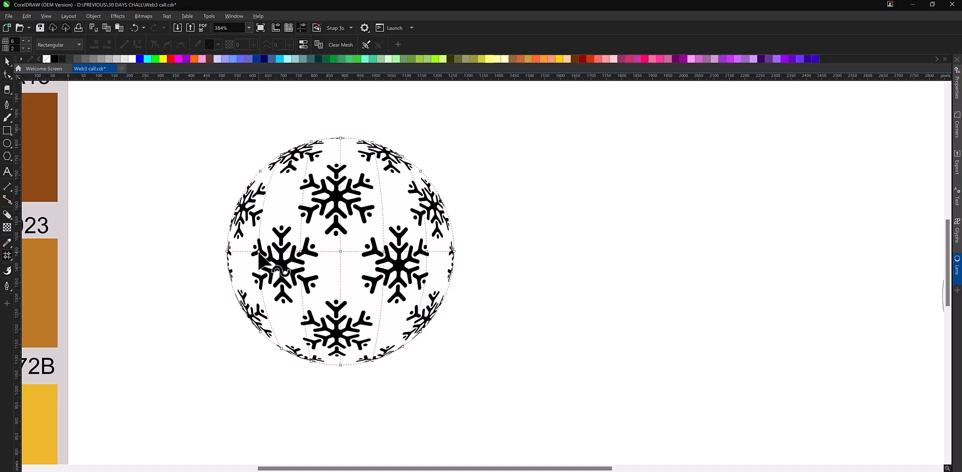
{"action": "double_click", "coordinate": [340, 207]}
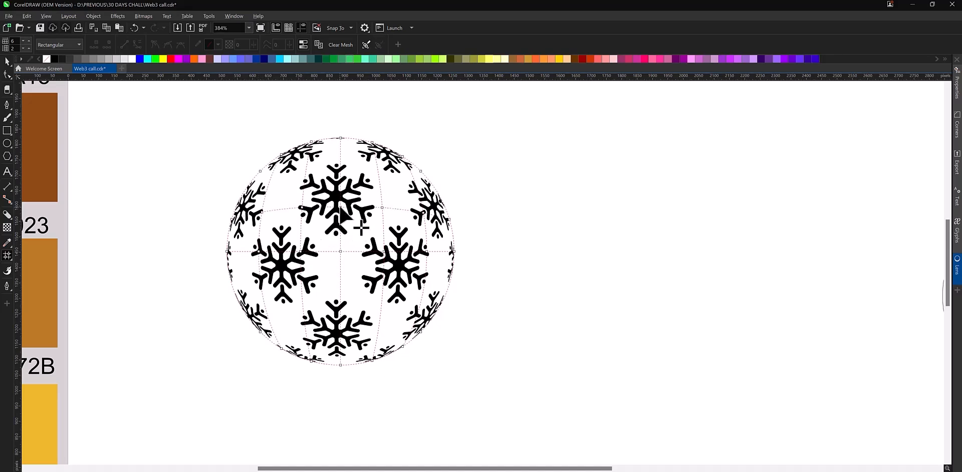
{"action": "double_click", "coordinate": [340, 168]}
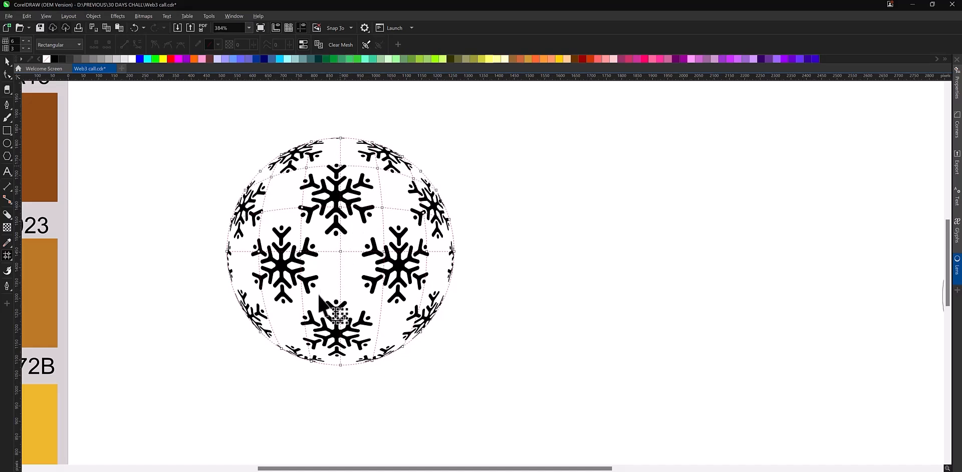
{"action": "double_click", "coordinate": [341, 294]}
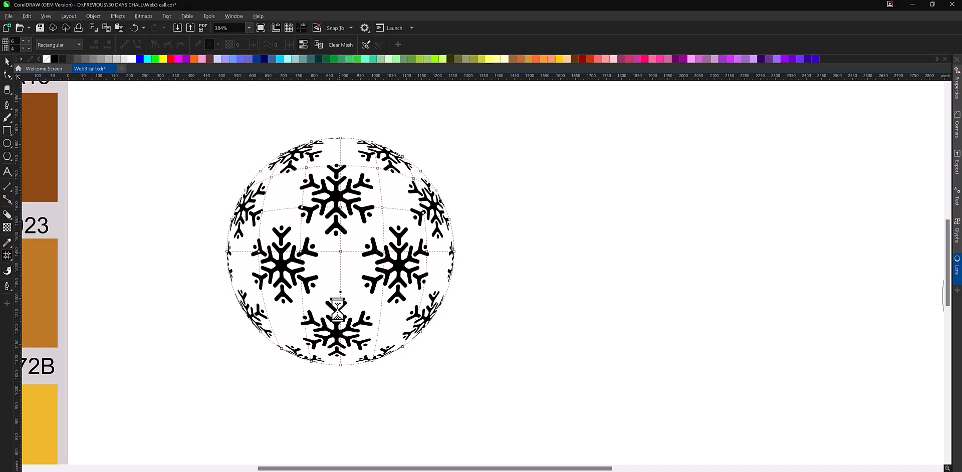
{"action": "double_click", "coordinate": [342, 332]}
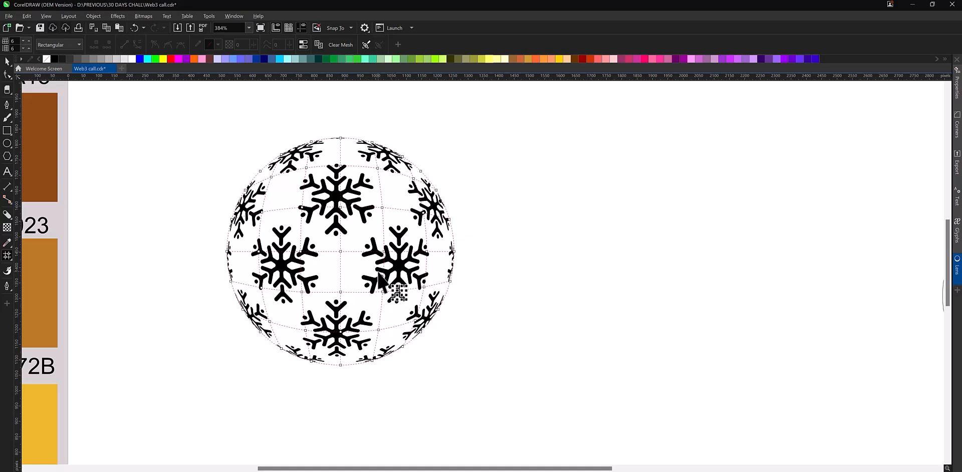
Select every mesh node of the ball and colour them with the brown #8D4A15 swatch
{"action": "scroll", "coordinate": [335, 232], "scroll_direction": "down", "scroll_amount": 2}
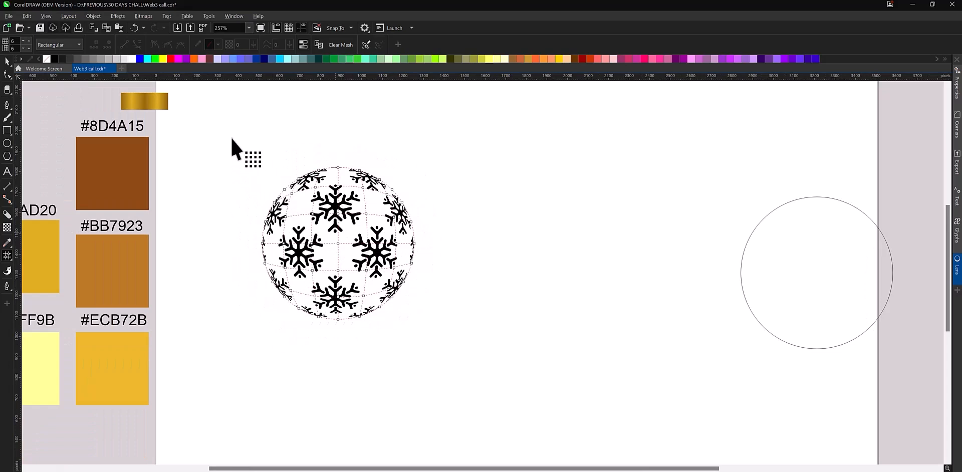
{"action": "left_click_drag", "start_coordinate": [231, 138], "coordinate": [460, 343]}
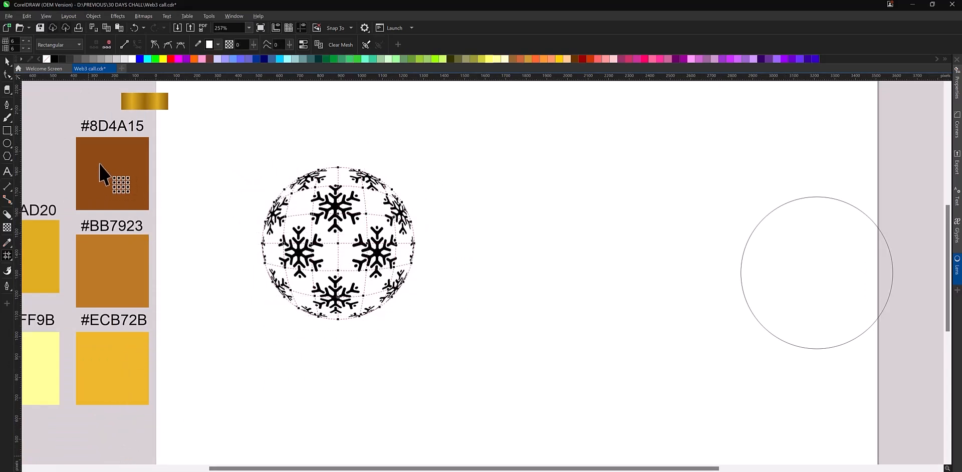
{"action": "scroll", "coordinate": [338, 225], "scroll_direction": "up", "scroll_amount": 2}
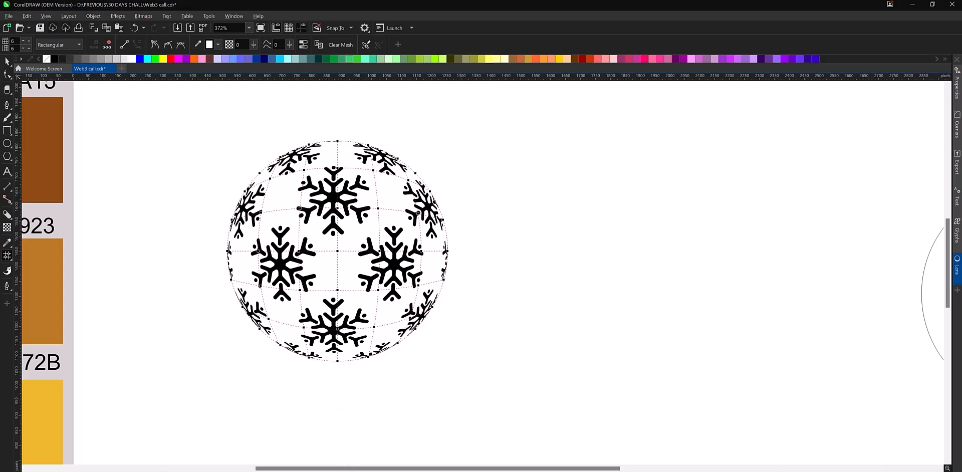
{"action": "left_click", "coordinate": [335, 471]}
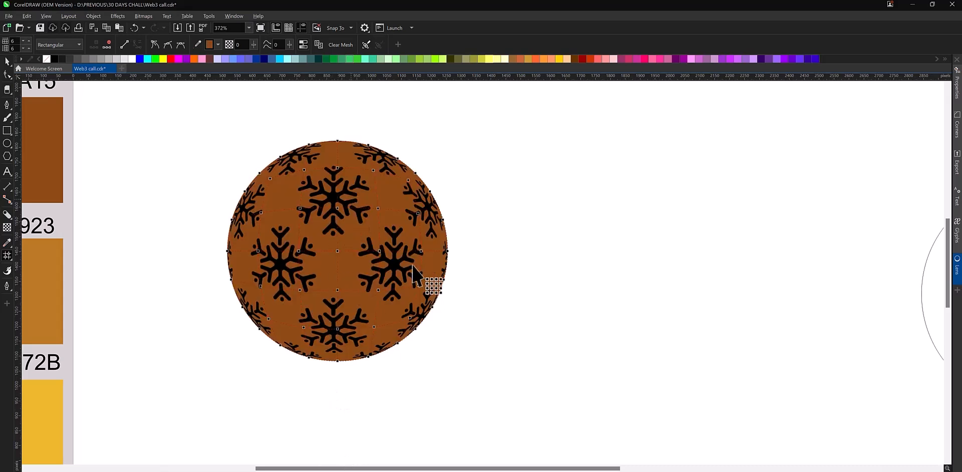
Select all mesh nodes inside the ball except those on the outer edge, and colour them with the #BB7923 swatch
{"action": "scroll", "coordinate": [326, 298], "scroll_direction": "down", "scroll_amount": 2}
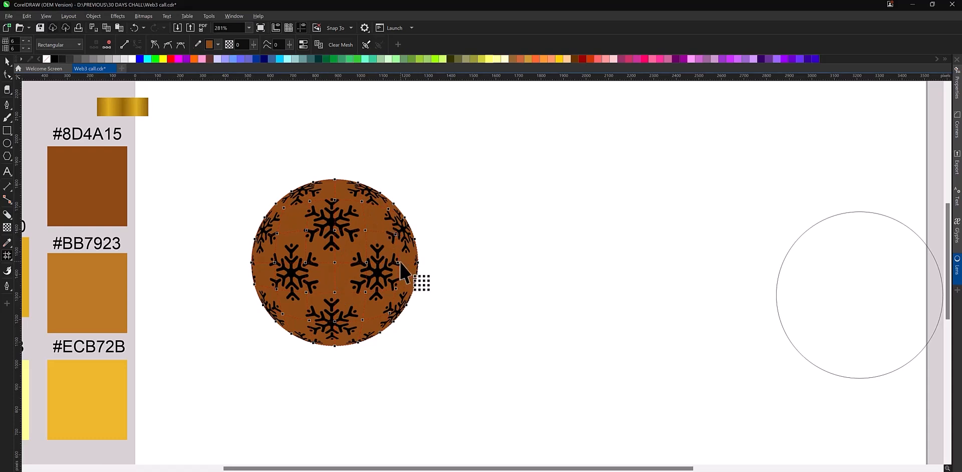
{"action": "scroll", "coordinate": [346, 248], "scroll_direction": "up", "scroll_amount": 1}
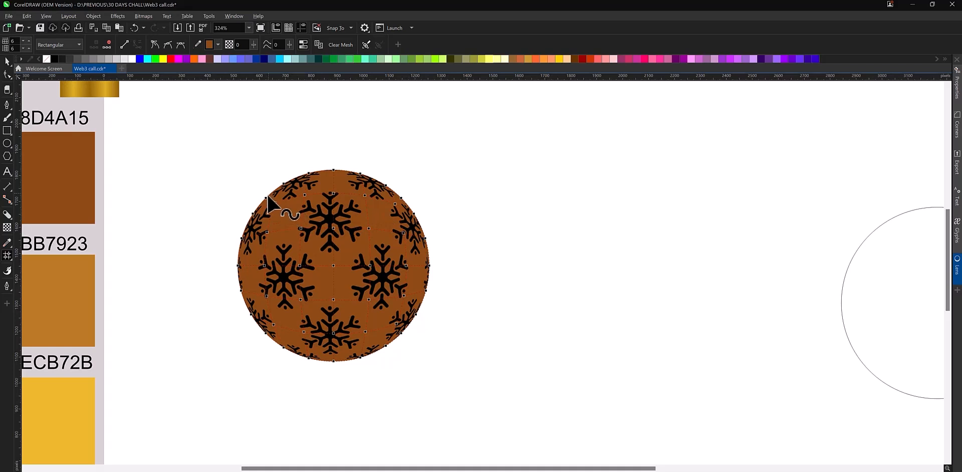
{"action": "left_click_drag", "start_coordinate": [265, 191], "coordinate": [398, 336]}
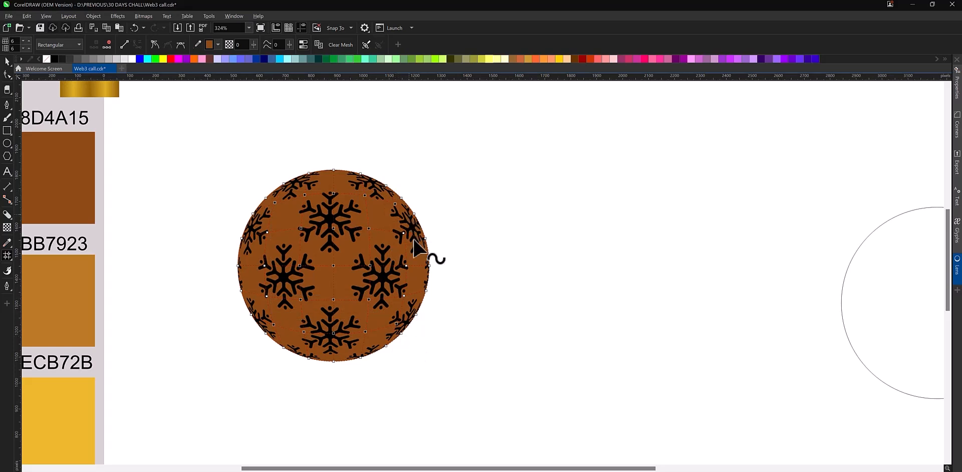
{"action": "left_click_drag", "start_coordinate": [411, 226], "coordinate": [398, 318]}
{"action": "left_click", "coordinate": [310, 471]}
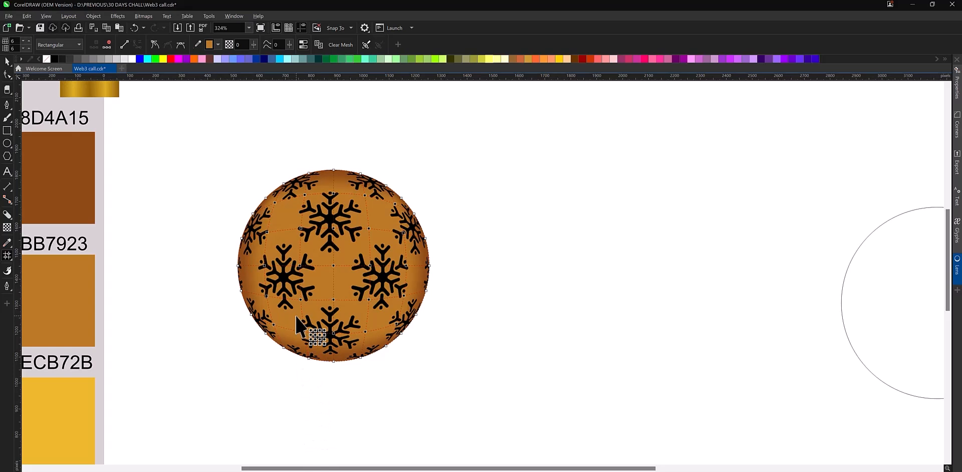
{"action": "scroll", "coordinate": [411, 228], "scroll_direction": "down", "scroll_amount": 1}
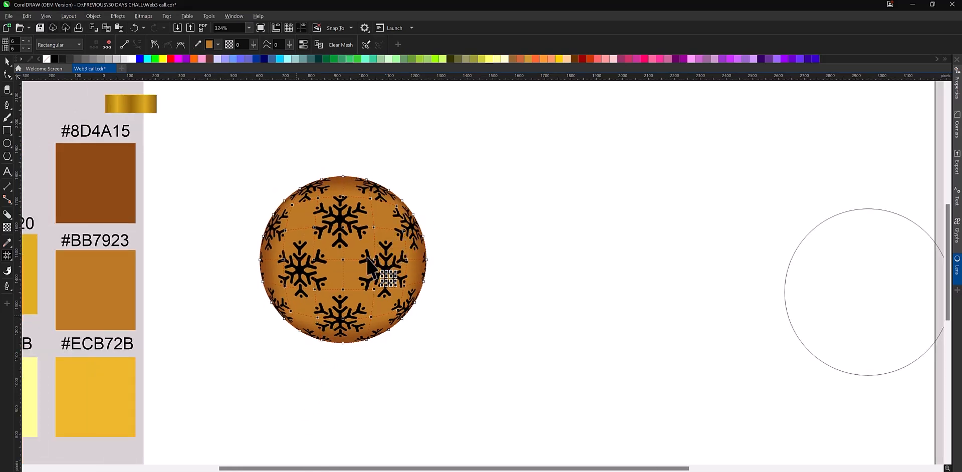
{"action": "scroll", "coordinate": [382, 266], "scroll_direction": "up", "scroll_amount": 1}
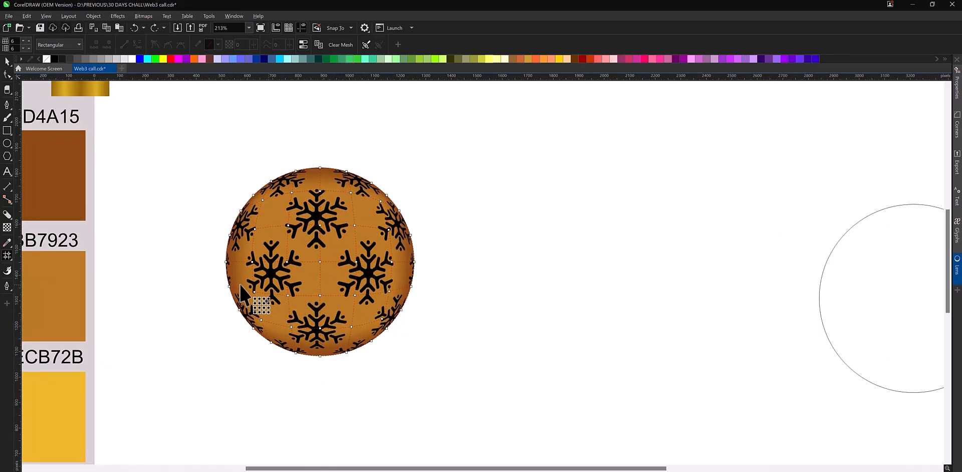
{"action": "left_click_drag", "start_coordinate": [240, 280], "coordinate": [390, 302]}
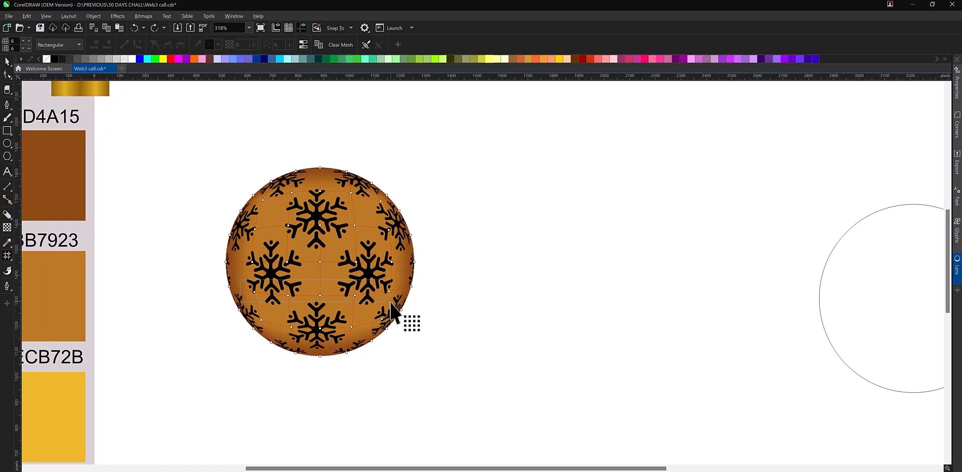
{"action": "left_click_drag", "start_coordinate": [391, 304], "coordinate": [391, 304]}
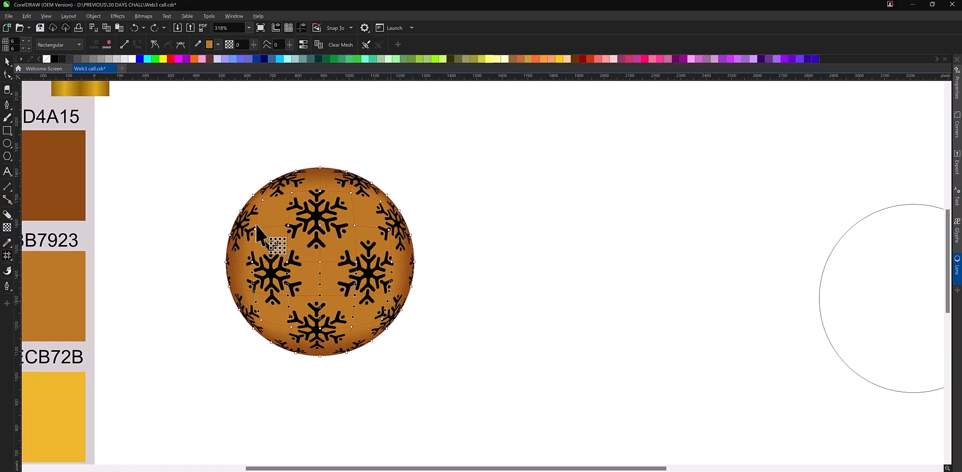
{"action": "left_click_drag", "start_coordinate": [249, 225], "coordinate": [398, 237]}
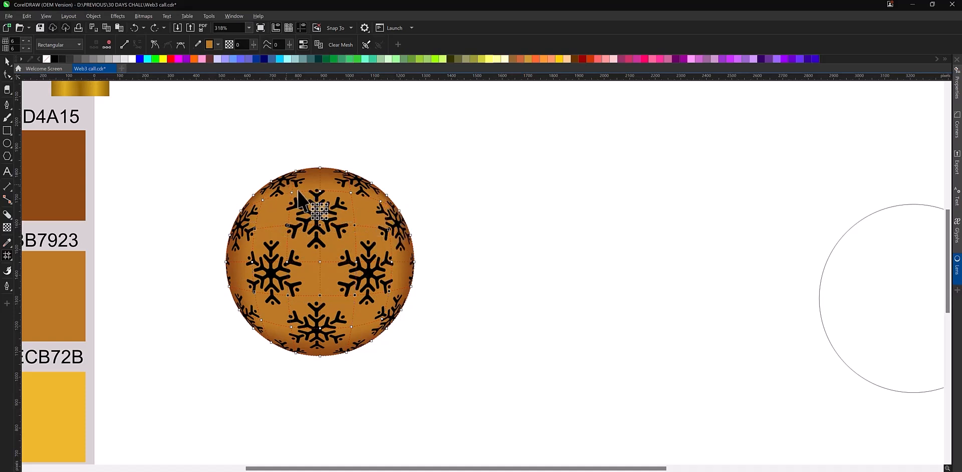
{"action": "left_click_drag", "start_coordinate": [360, 203], "coordinate": [385, 199]}
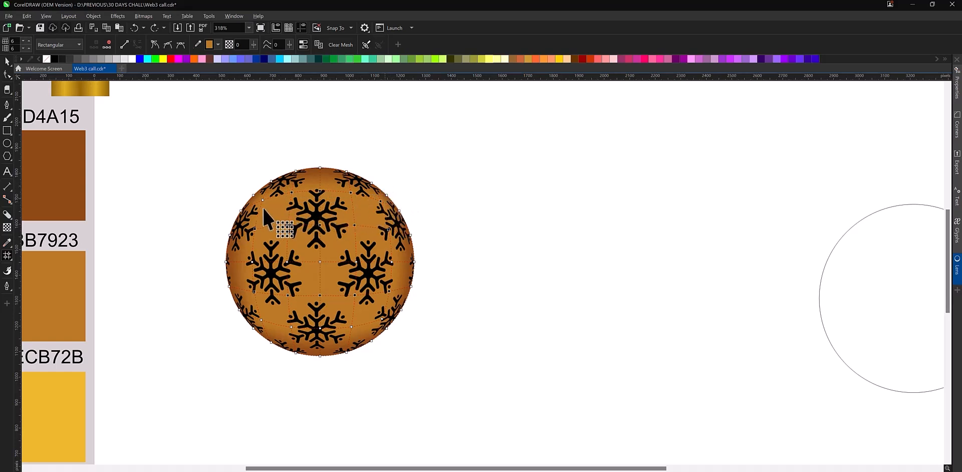
{"action": "left_click_drag", "start_coordinate": [259, 194], "coordinate": [274, 208]}
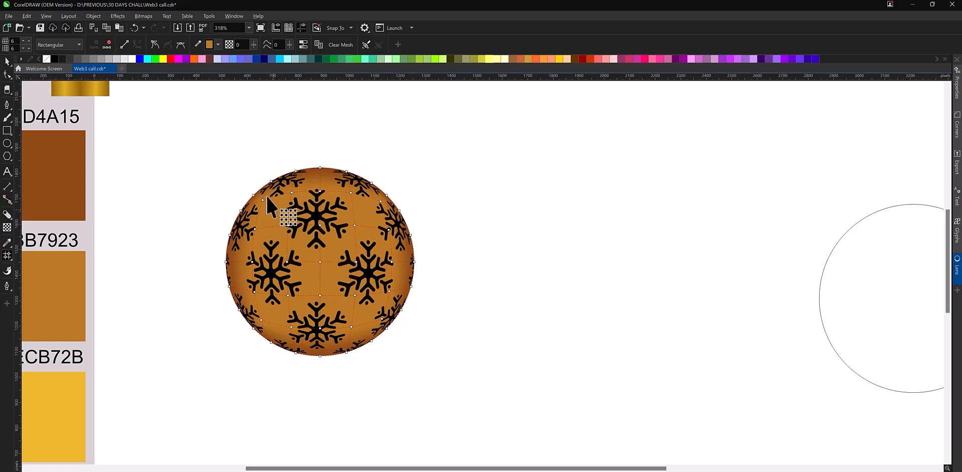
{"action": "key", "text": "ctrl+z"}
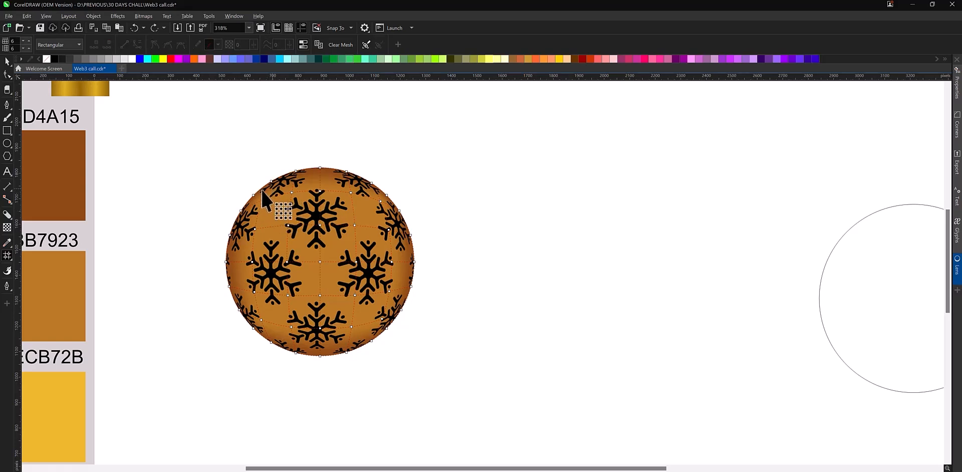
Select the inner nodes of the two mesh rows above and two below the middle row, and colour them #FFFF9B
{"action": "left_click_drag", "start_coordinate": [258, 193], "coordinate": [384, 211]}
{"action": "key", "text": "ctrl+z"}
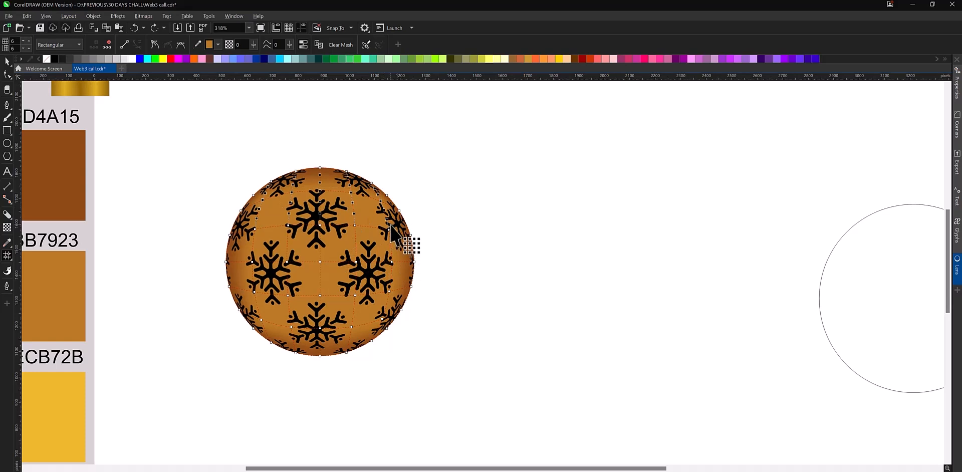
{"action": "left_click_drag", "start_coordinate": [249, 235], "coordinate": [245, 236]}
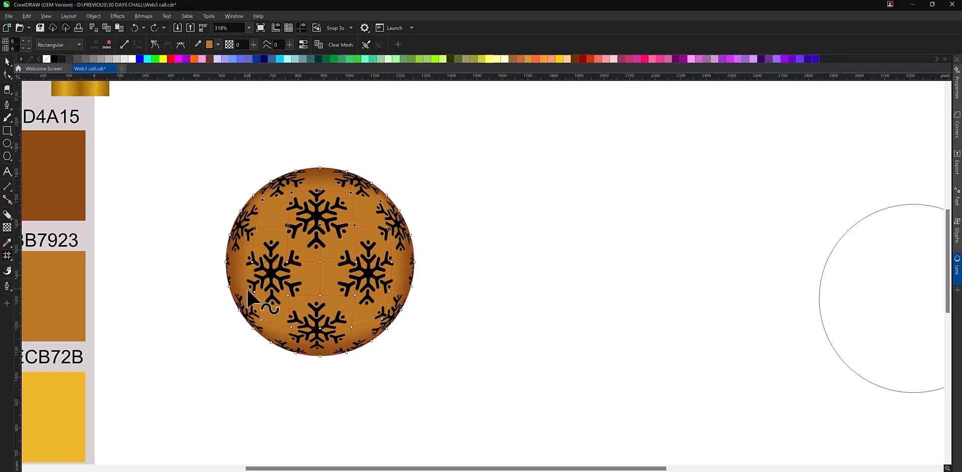
{"action": "left_click_drag", "start_coordinate": [250, 282], "coordinate": [246, 328]}
{"action": "scroll", "coordinate": [189, 251], "scroll_direction": "down", "scroll_amount": 3}
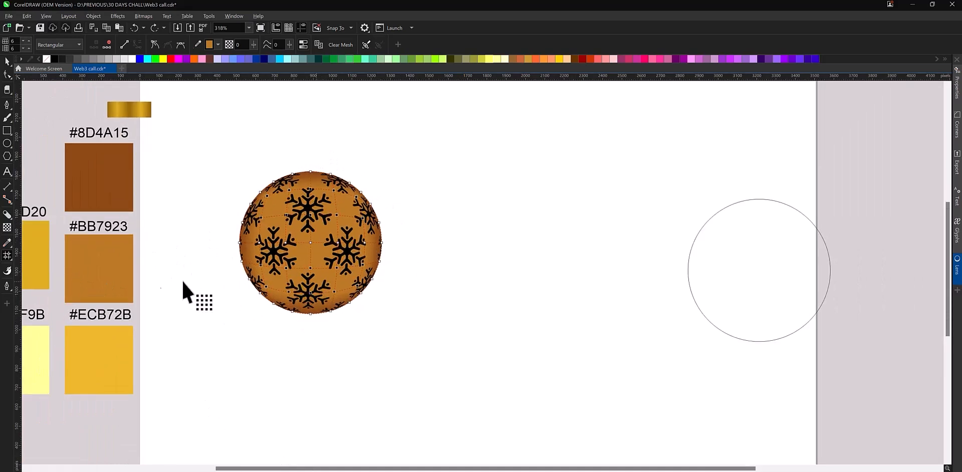
{"action": "scroll", "coordinate": [354, 311], "scroll_direction": "down", "scroll_amount": 1}
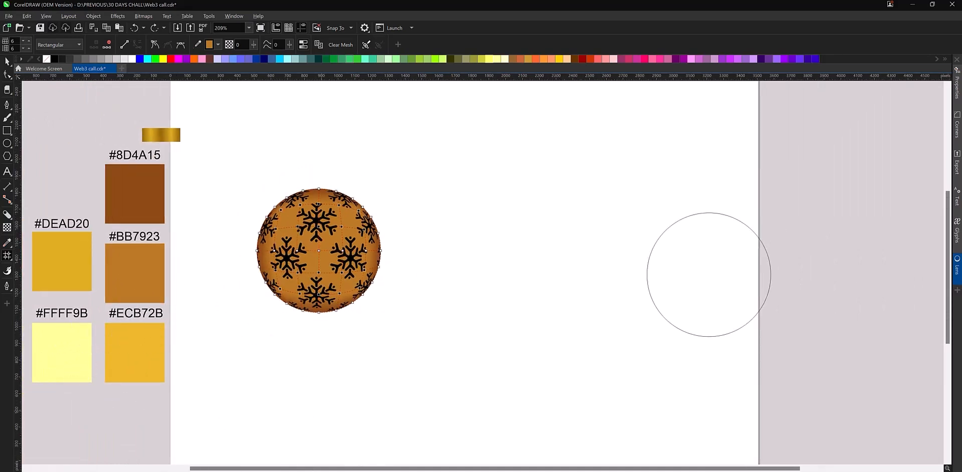
{"action": "key", "text": "ctrl+shift+z"}
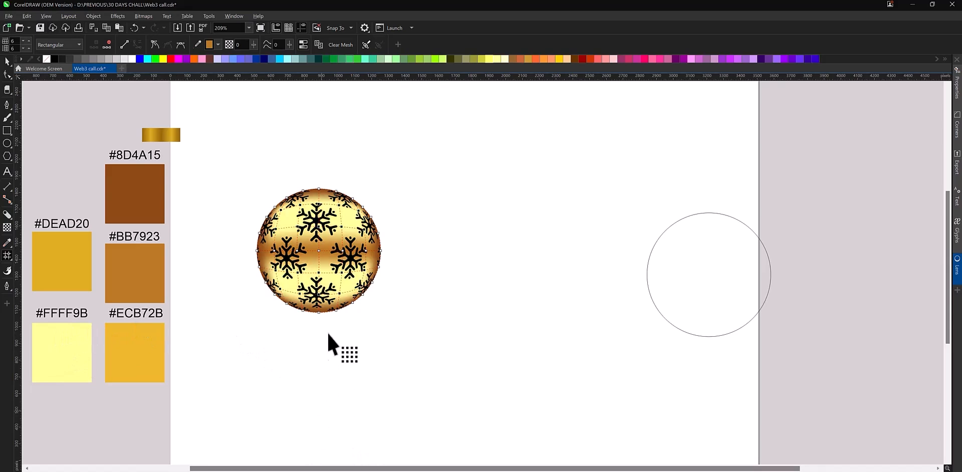
Select the mesh nodes at the very top edge of the ball and colour them with the #ECB72B swatch
{"action": "scroll", "coordinate": [322, 203], "scroll_direction": "up", "scroll_amount": 1}
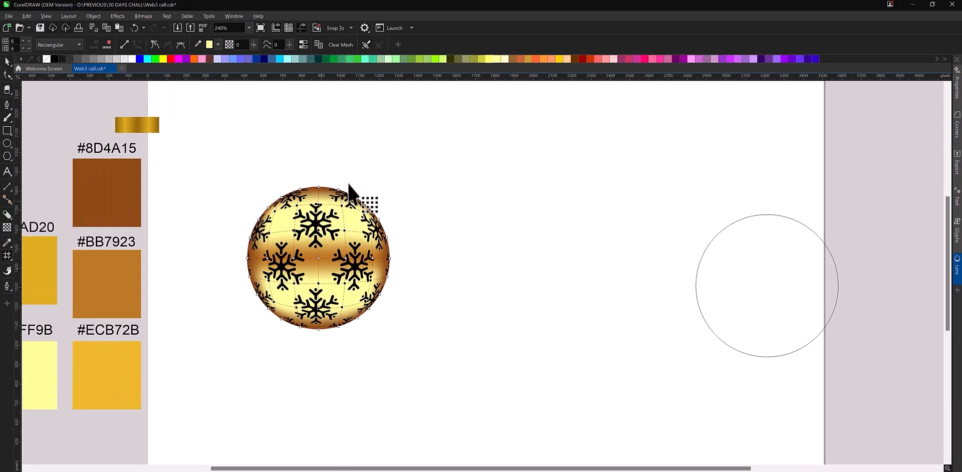
{"action": "left_click_drag", "start_coordinate": [362, 170], "coordinate": [287, 195]}
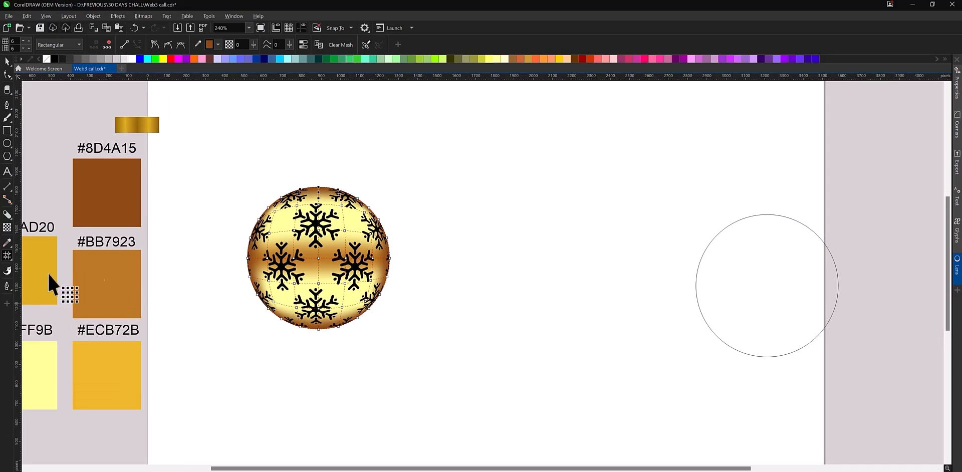
{"action": "scroll", "coordinate": [302, 247], "scroll_direction": "down", "scroll_amount": 1}
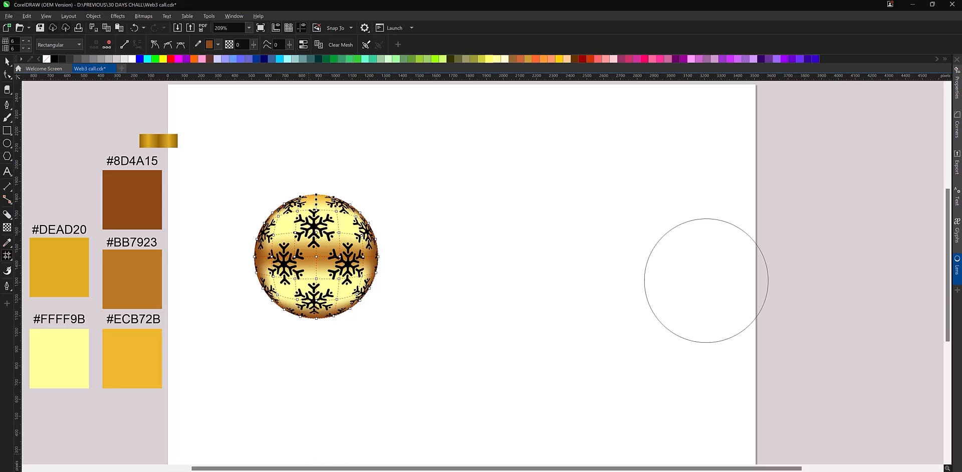
{"action": "left_click", "coordinate": [335, 252]}
Select the mesh nodes along the ball's upper left and upper right sides and colour them with the #ECB72B swatch
{"action": "scroll", "coordinate": [333, 223], "scroll_direction": "up", "scroll_amount": 1}
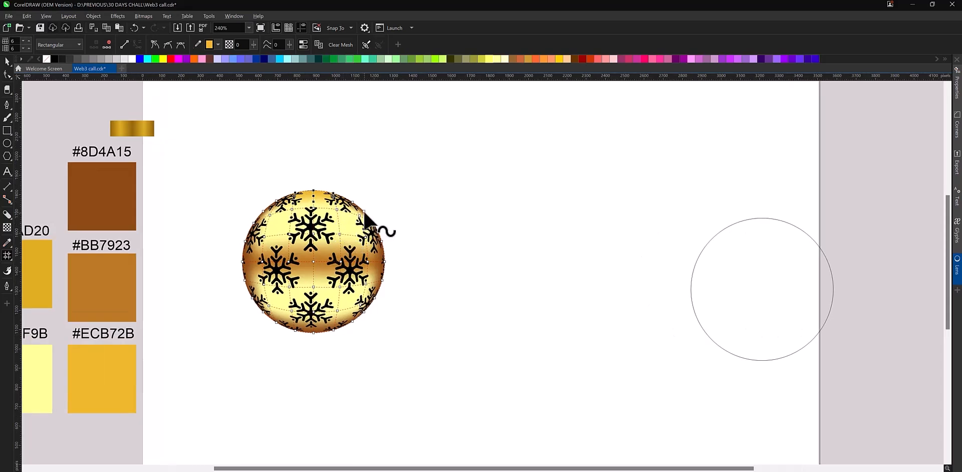
{"action": "left_click", "coordinate": [367, 240]}
{"action": "left_click", "coordinate": [50, 471]}
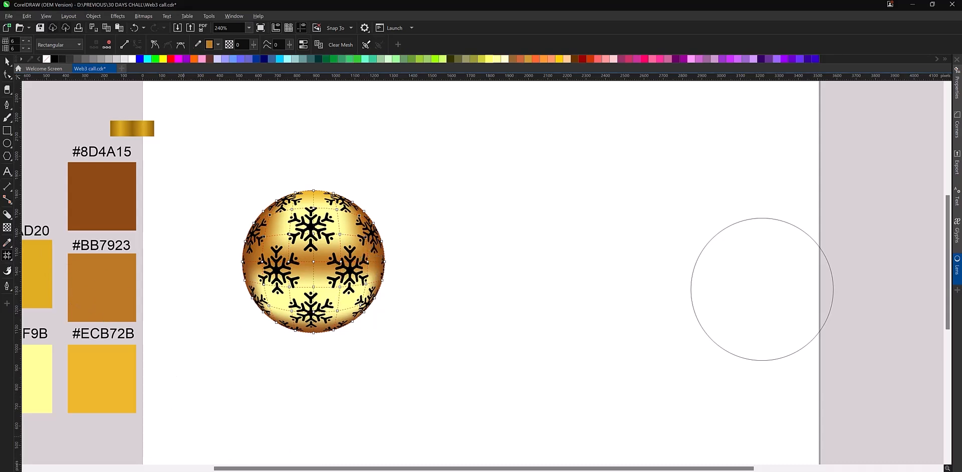
{"action": "left_click", "coordinate": [58, 471]}
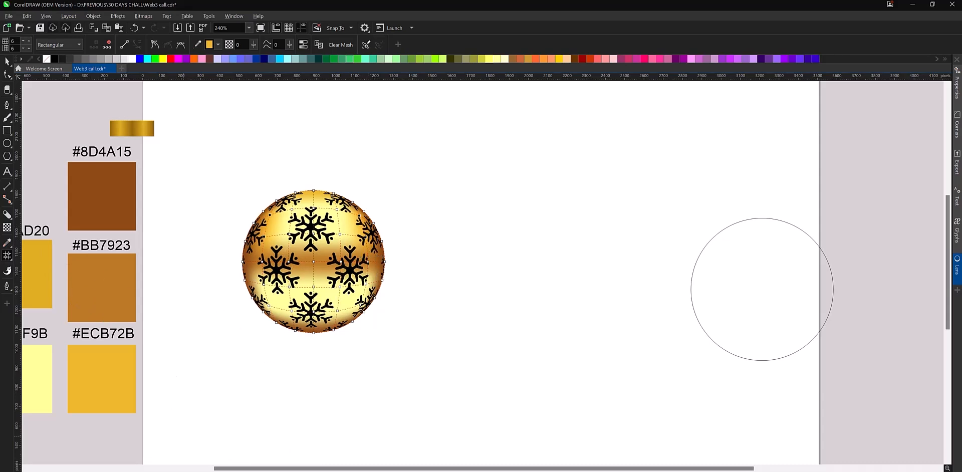
Recolour the mesh nodes across the ball's middle row a lighter golden orange, and finish editing the mesh
{"action": "left_click_drag", "start_coordinate": [373, 258], "coordinate": [258, 265]}
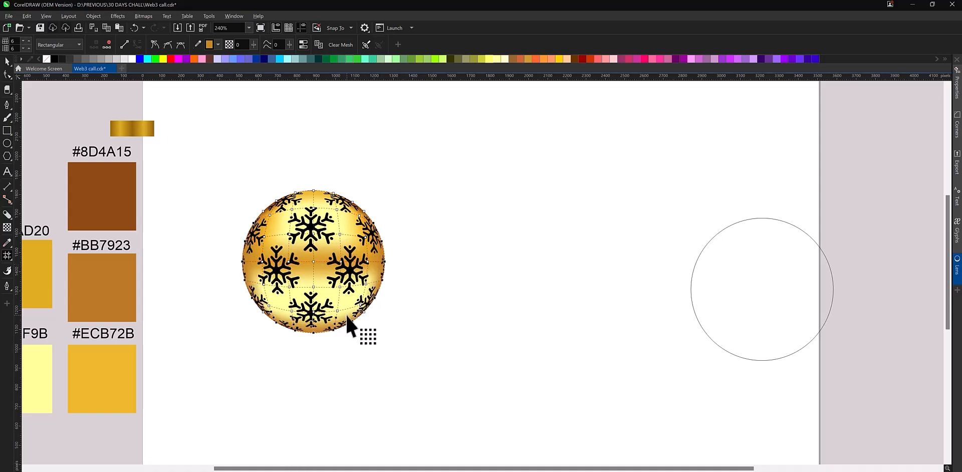
{"action": "key", "text": "space"}
{"action": "left_click", "coordinate": [413, 264]}
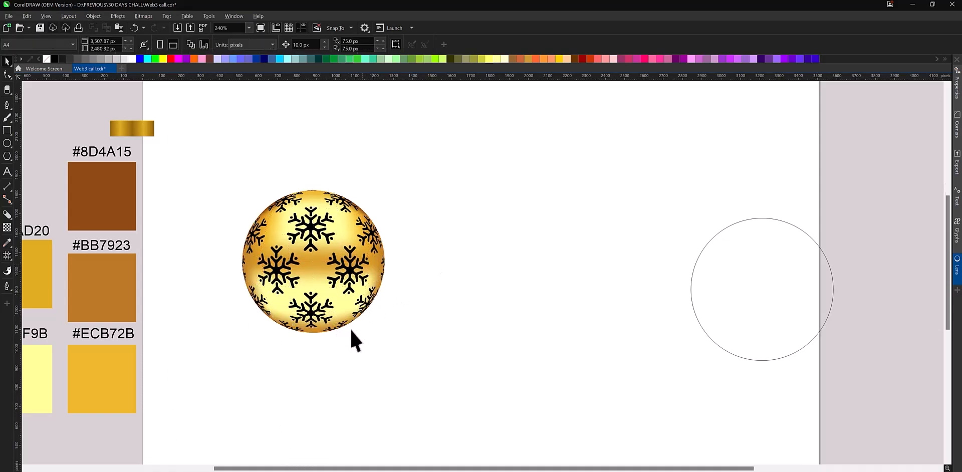
Select the black snowflake pattern on the ball and fill it with the brown #8D4A15 swatch
{"action": "scroll", "coordinate": [350, 224], "scroll_direction": "up", "scroll_amount": 2}
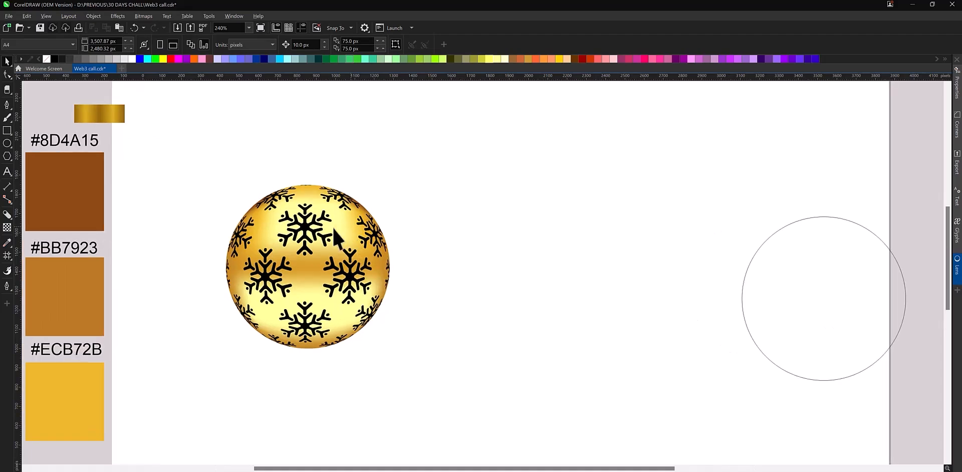
{"action": "left_click", "coordinate": [321, 243]}
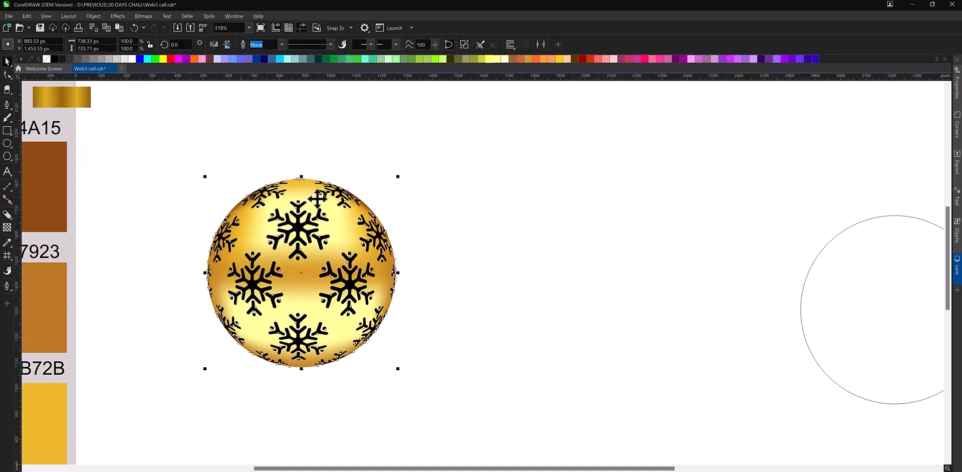
{"action": "scroll", "coordinate": [317, 199], "scroll_direction": "down", "scroll_amount": 1}
{"action": "scroll", "coordinate": [307, 201], "scroll_direction": "up", "scroll_amount": 1}
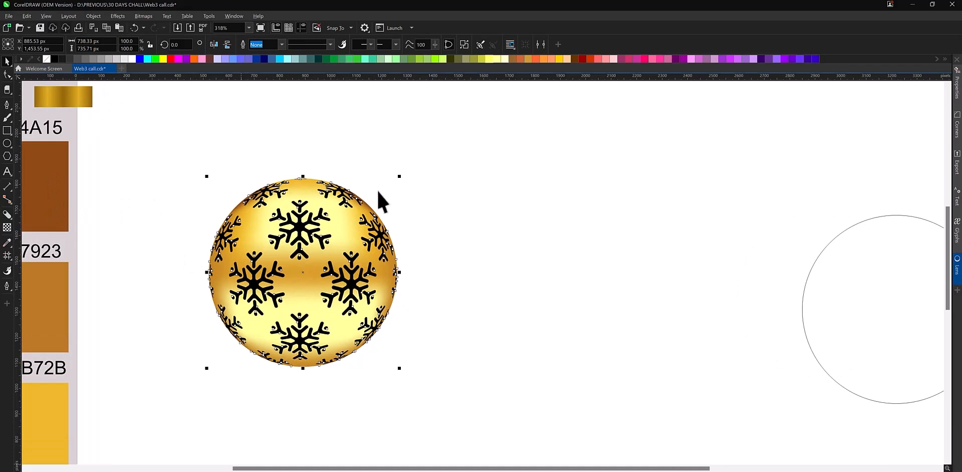
{"action": "scroll", "coordinate": [377, 191], "scroll_direction": "down", "scroll_amount": 1}
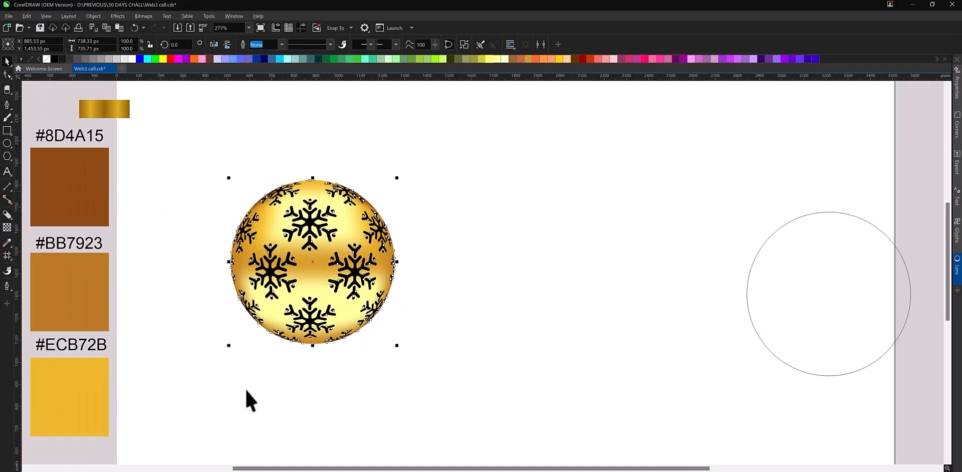
{"action": "left_click", "coordinate": [69, 187]}
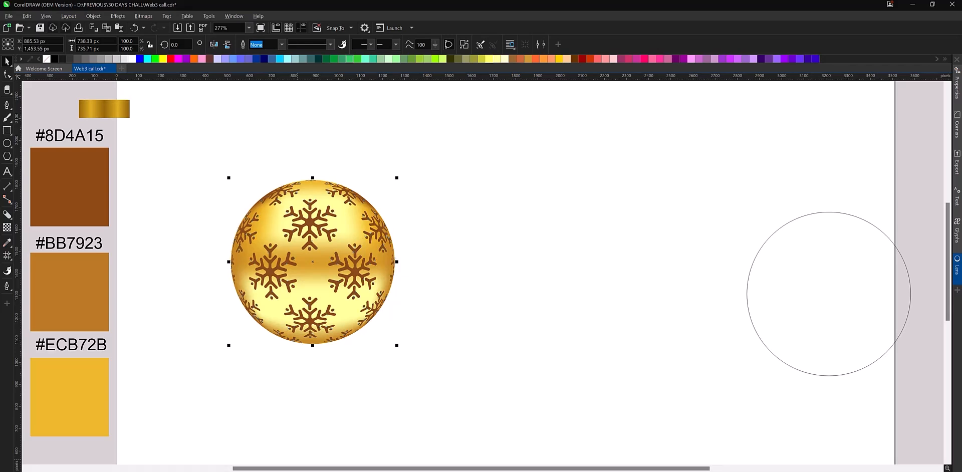
{"action": "left_click", "coordinate": [409, 281]}
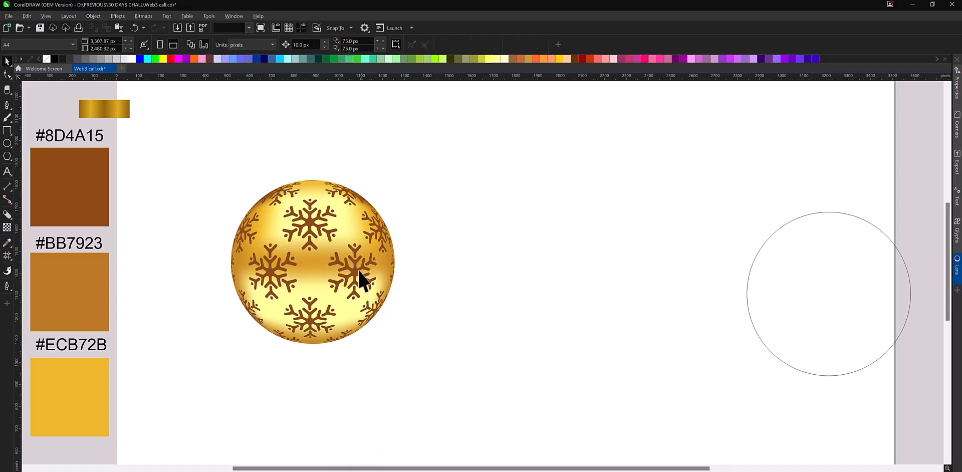
Give the snowflake pattern a vertical linear gradient running from brown in the lower half up to #ECB72B near the top
{"action": "left_click", "coordinate": [353, 269]}
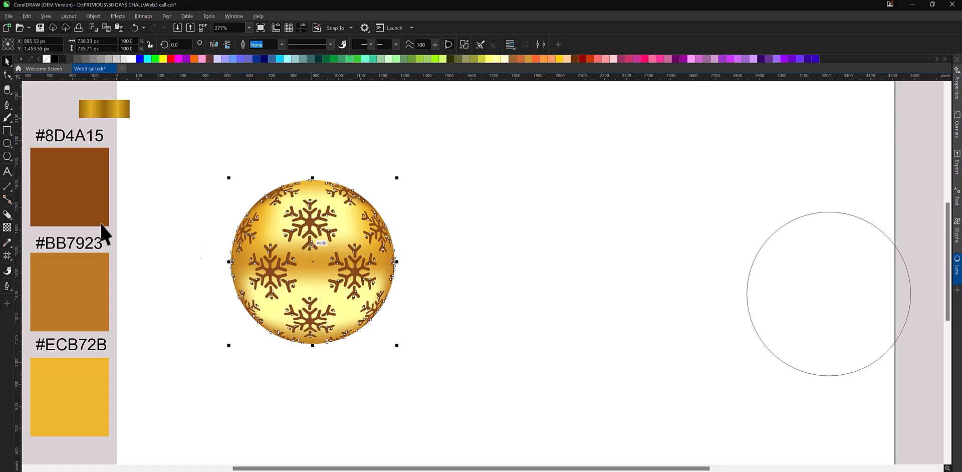
{"action": "left_click", "coordinate": [6, 254]}
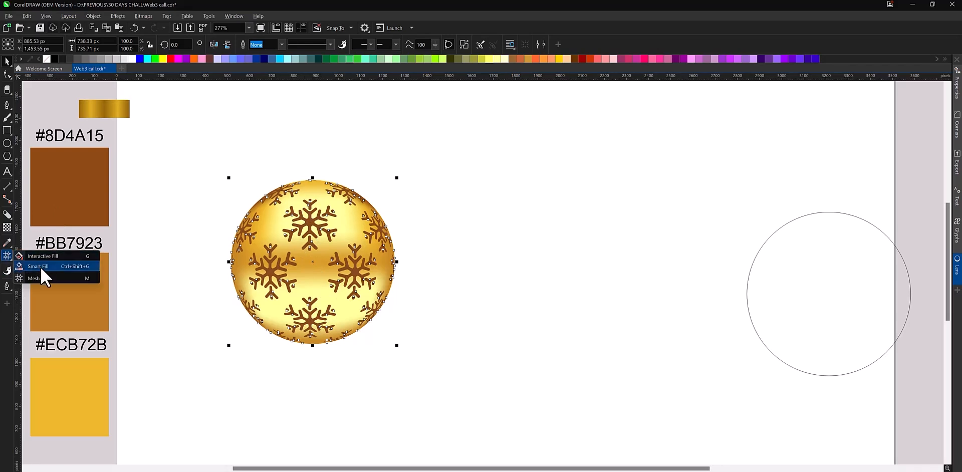
{"action": "left_click", "coordinate": [38, 255]}
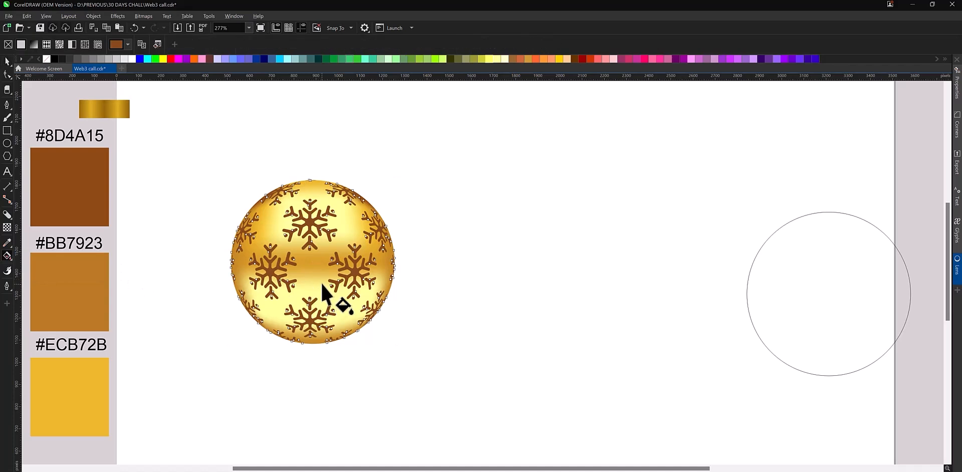
{"action": "left_click_drag", "start_coordinate": [320, 284], "coordinate": [322, 205]}
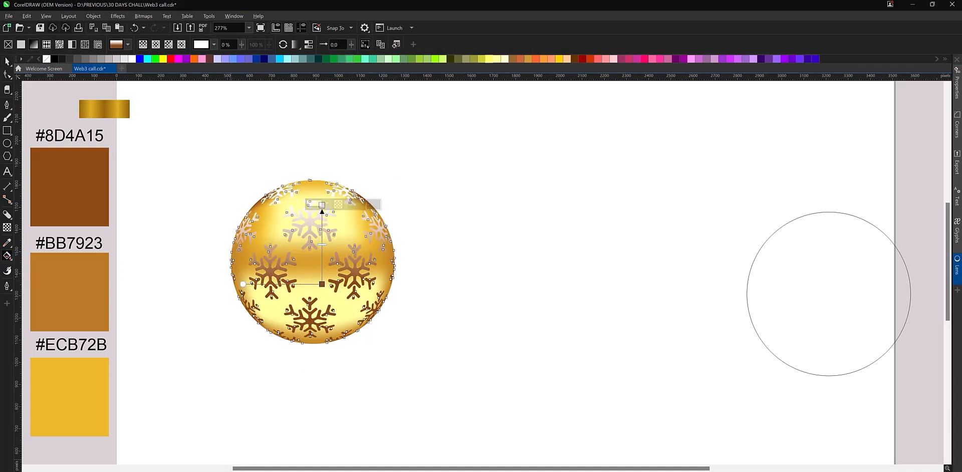
{"action": "left_click", "coordinate": [231, 471]}
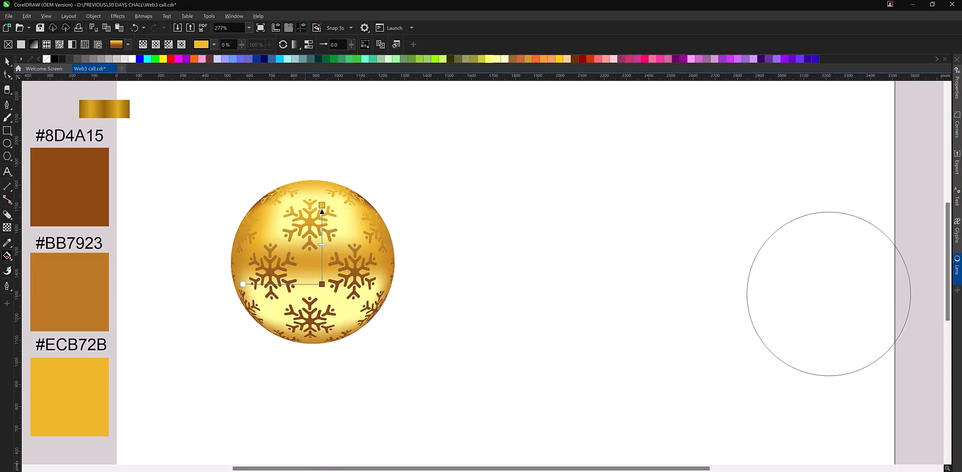
{"action": "left_click", "coordinate": [305, 471]}
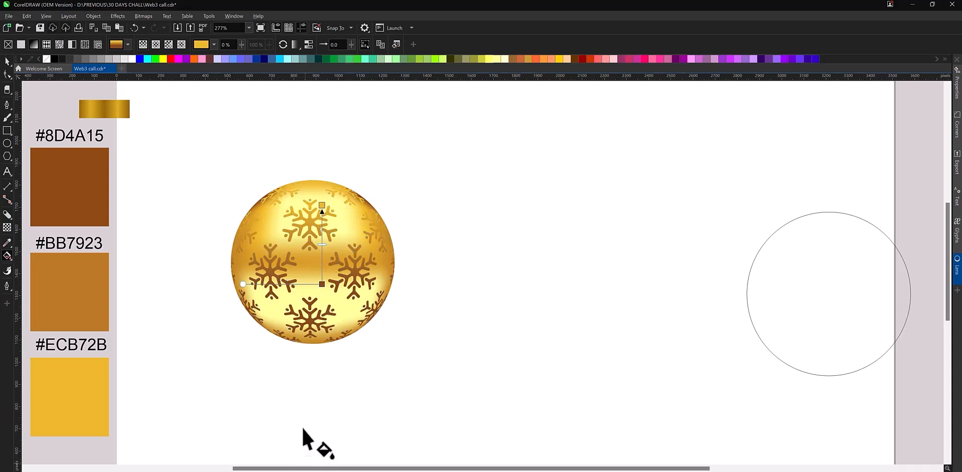
Extend the gradient's brown start slightly further down the ball and change its upper end colour to light yellow
{"action": "left_click", "coordinate": [322, 284]}
{"action": "left_click_drag", "start_coordinate": [322, 284], "coordinate": [324, 297]}
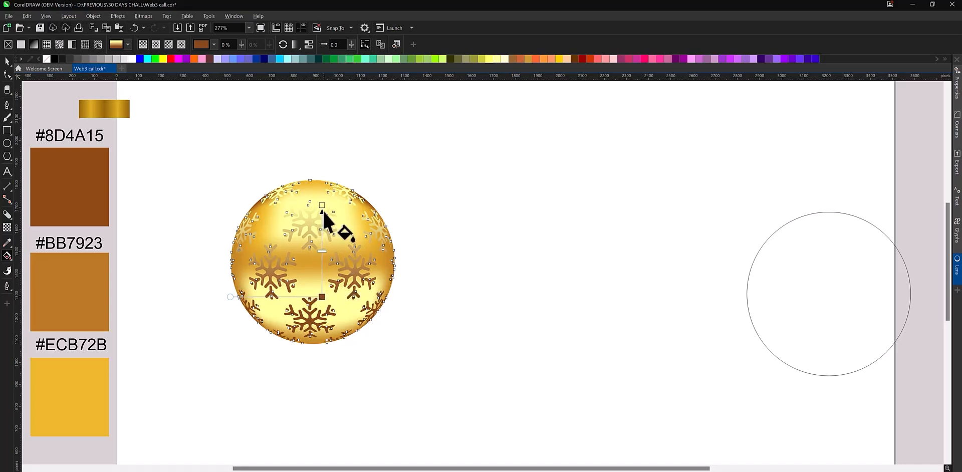
{"action": "key", "text": "space"}
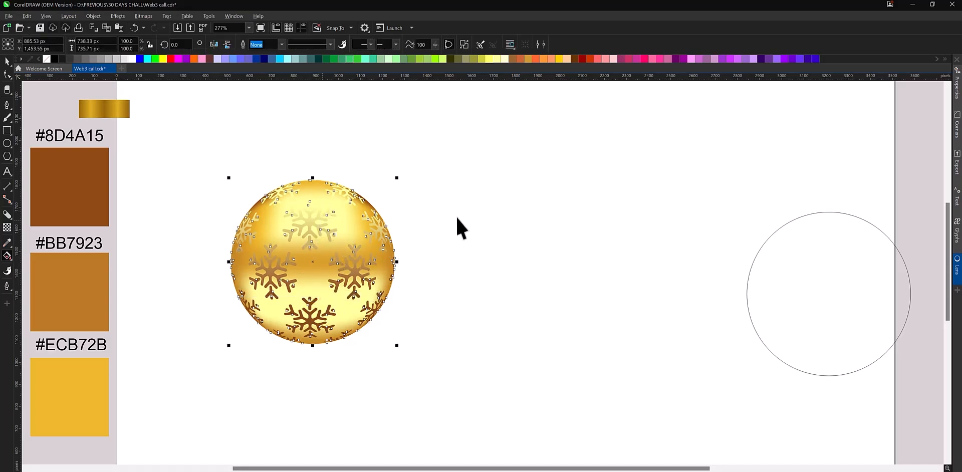
{"action": "left_click", "coordinate": [457, 217]}
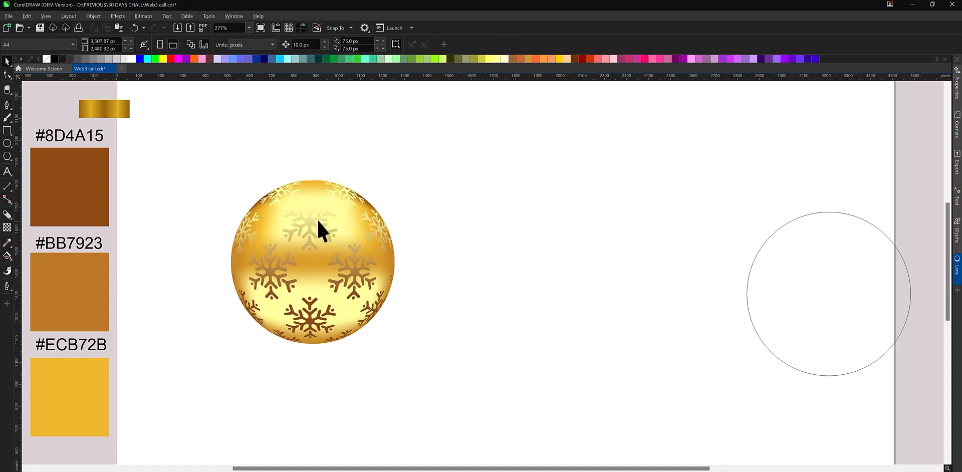
Add an intermediate colour node at 37% on the snowflakes' gradient and colour it with the #BB7923 swatch
{"action": "left_click", "coordinate": [317, 226]}
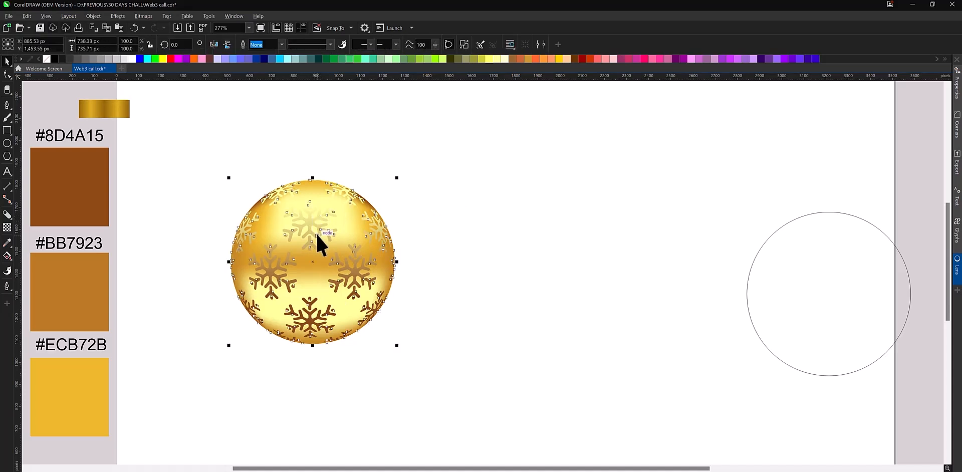
{"action": "key", "text": "space"}
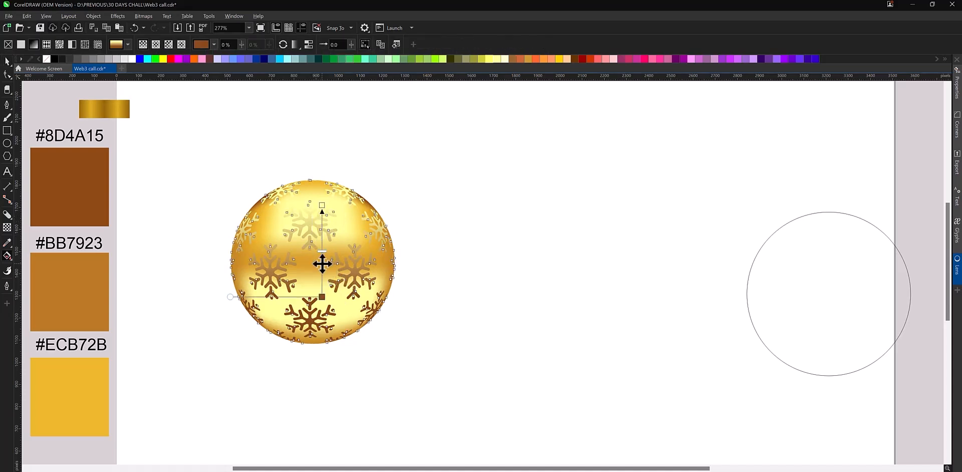
{"action": "double_click", "coordinate": [322, 263]}
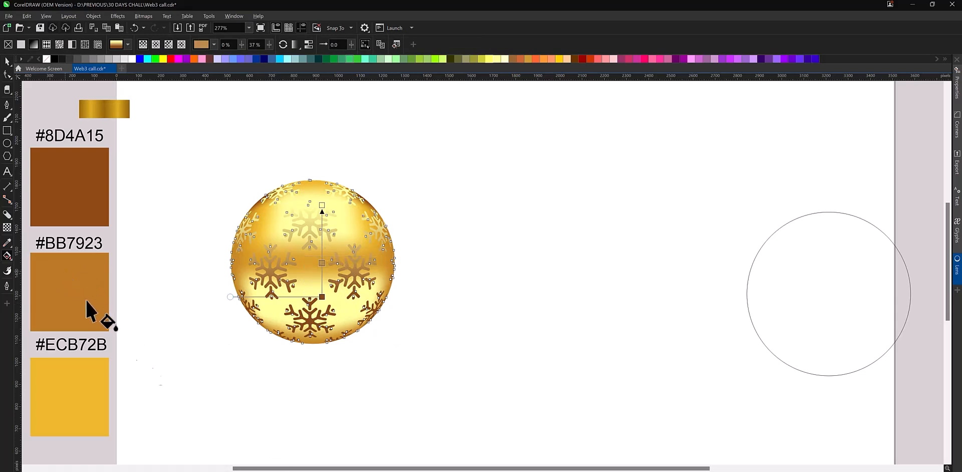
{"action": "left_click_drag", "start_coordinate": [304, 471], "coordinate": [320, 263]}
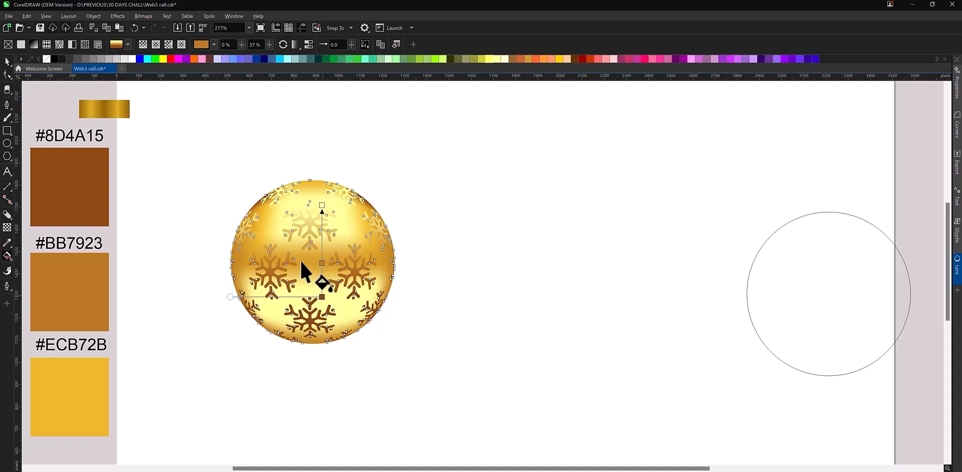
Change the snowflakes' gradient to elliptical, extend its radius to about the ball's edge, and centre it on the upper snowflake
{"action": "left_click", "coordinate": [152, 44]}
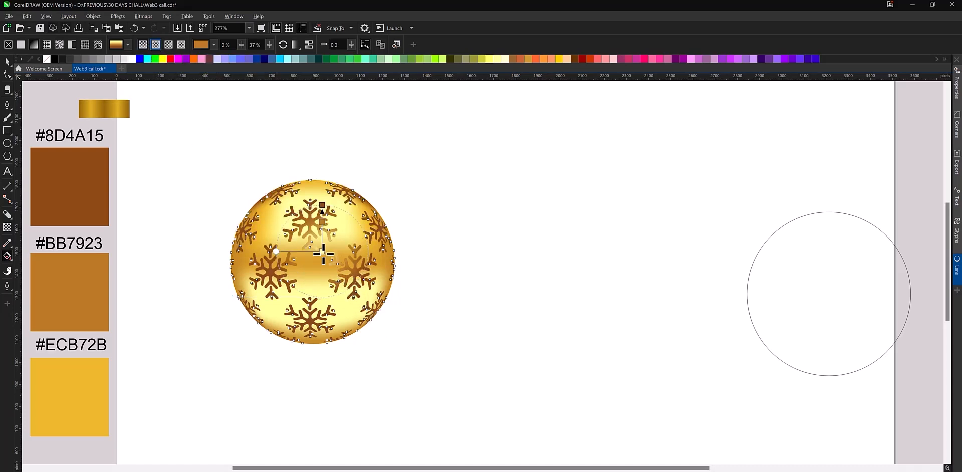
{"action": "left_click_drag", "start_coordinate": [274, 250], "coordinate": [389, 192]}
{"action": "key", "text": "ctrl+z"}
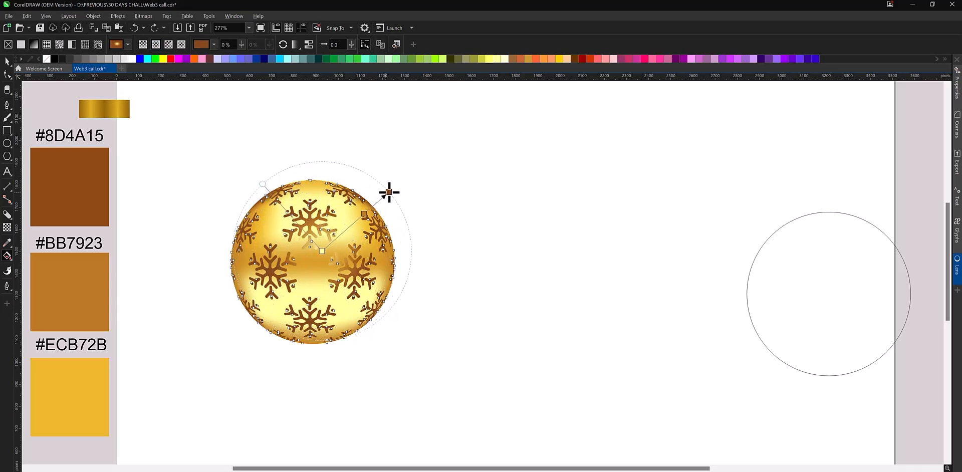
{"action": "left_click_drag", "start_coordinate": [323, 251], "coordinate": [311, 220]}
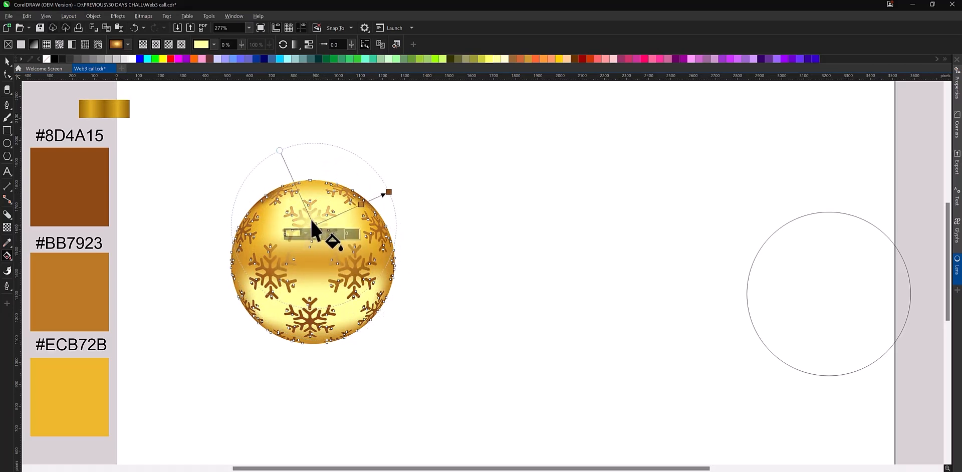
Position the elliptical gradient's orange middle node at 40%, nudge the gradient's centre slightly upward, and deselect the snowflakes
{"action": "double_click", "coordinate": [355, 207]}
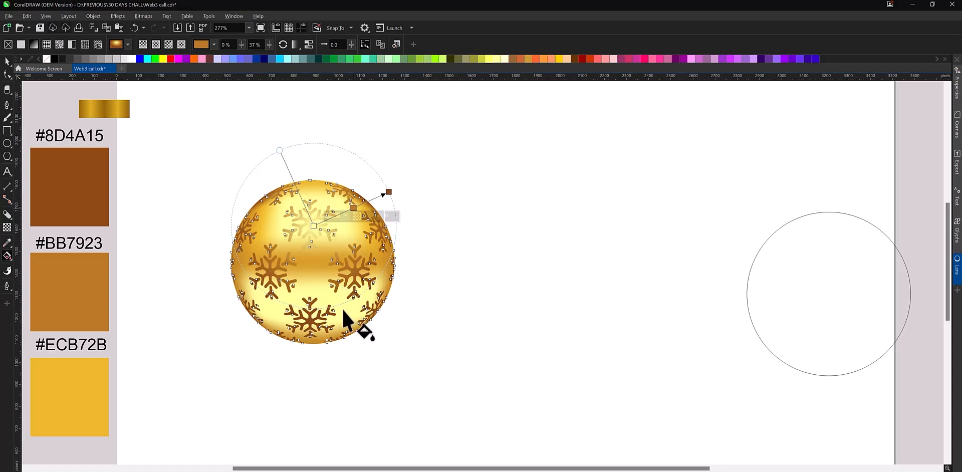
{"action": "left_click", "coordinate": [353, 207]}
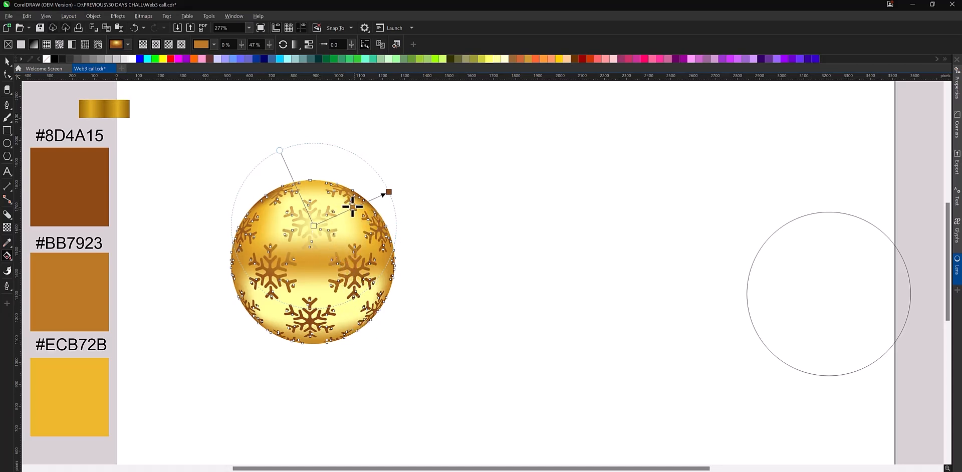
{"action": "left_click_drag", "start_coordinate": [352, 207], "coordinate": [361, 209]}
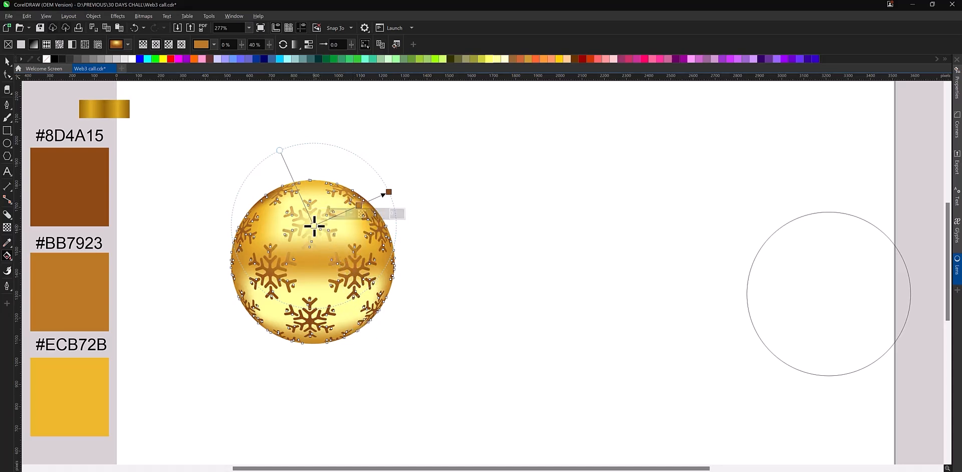
{"action": "left_click_drag", "start_coordinate": [314, 226], "coordinate": [313, 220]}
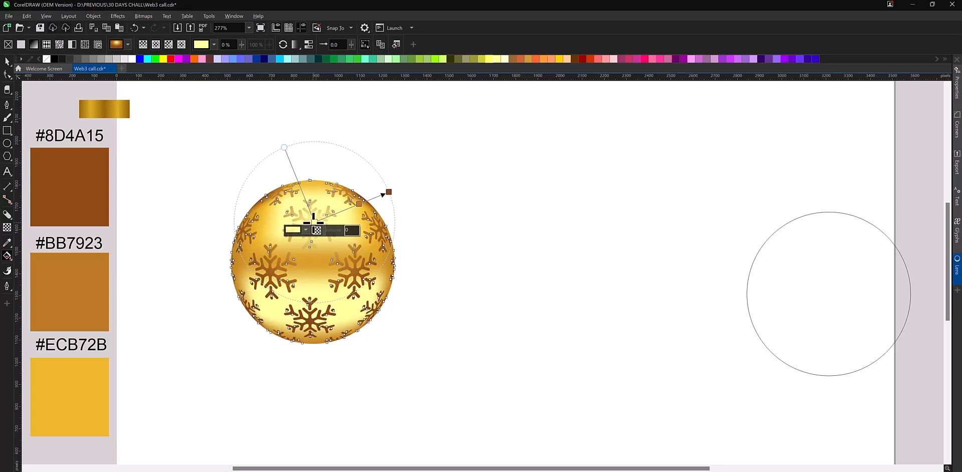
{"action": "key", "text": "space"}
{"action": "key", "text": "Escape"}
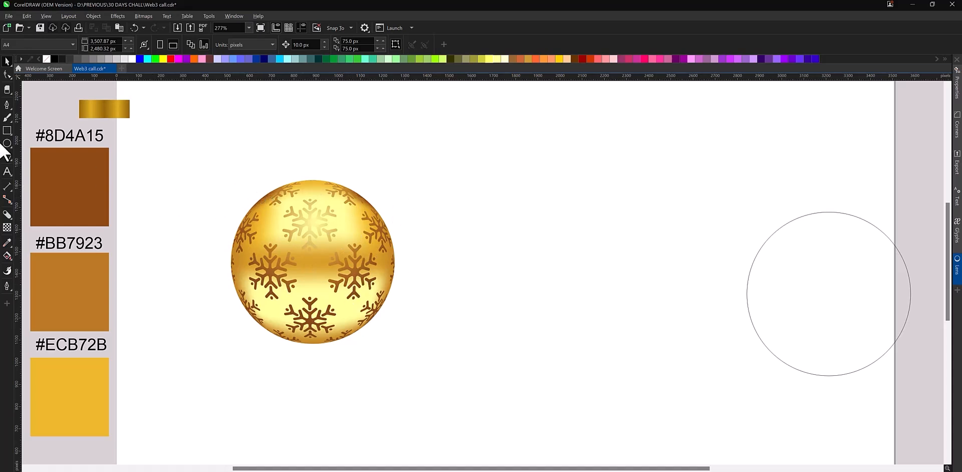
Draw a rectangle about 174 by 103 px overlapping the ball's top edge and centre it horizontally on the ball
{"action": "left_click", "coordinate": [7, 131]}
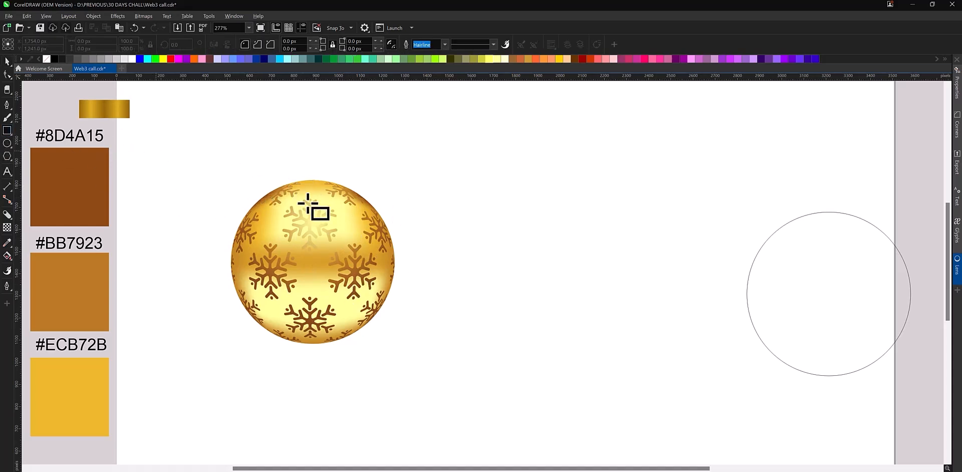
{"action": "scroll", "coordinate": [318, 157], "scroll_direction": "up", "scroll_amount": 2}
{"action": "scroll", "coordinate": [313, 155], "scroll_direction": "up", "scroll_amount": 3}
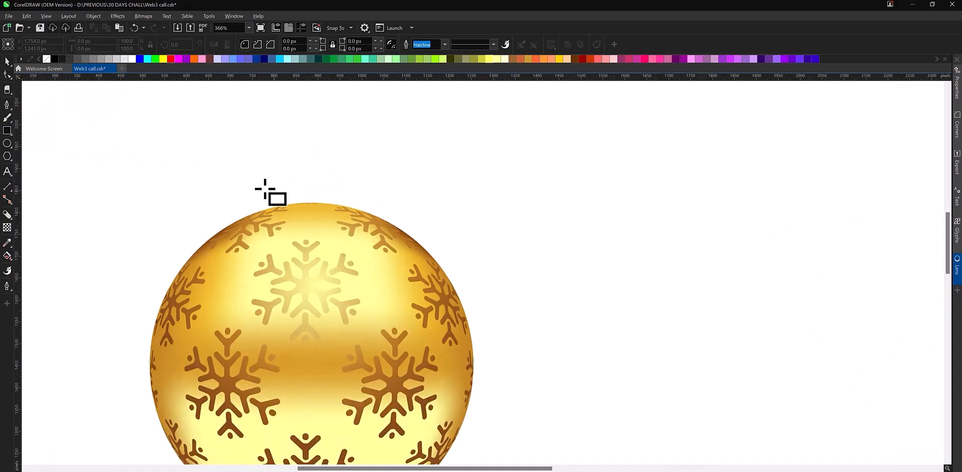
{"action": "left_click_drag", "start_coordinate": [267, 161], "coordinate": [344, 206]}
{"action": "left_click", "coordinate": [7, 144]}
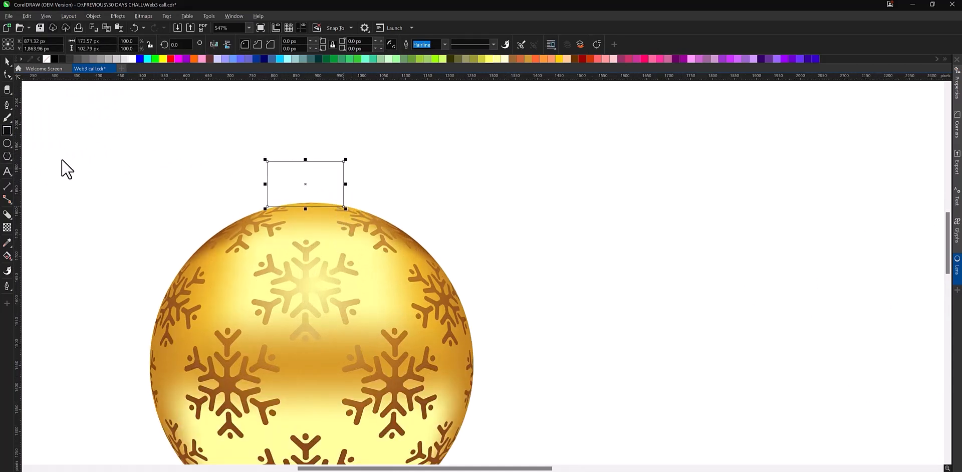
{"action": "left_click", "coordinate": [330, 230], "text": "shift"}
{"action": "key", "text": "c"}
{"action": "left_click", "coordinate": [426, 197]}
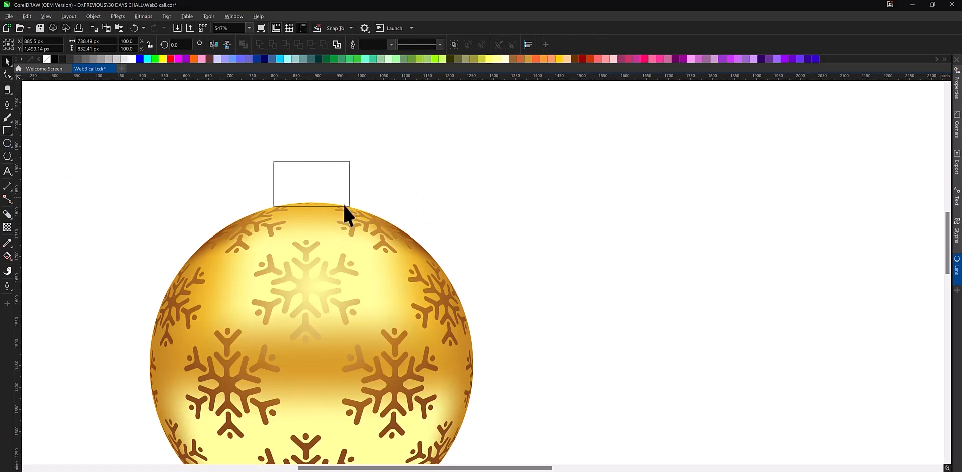
{"action": "left_click", "coordinate": [323, 206]}
{"action": "left_click", "coordinate": [338, 221], "text": "shift"}
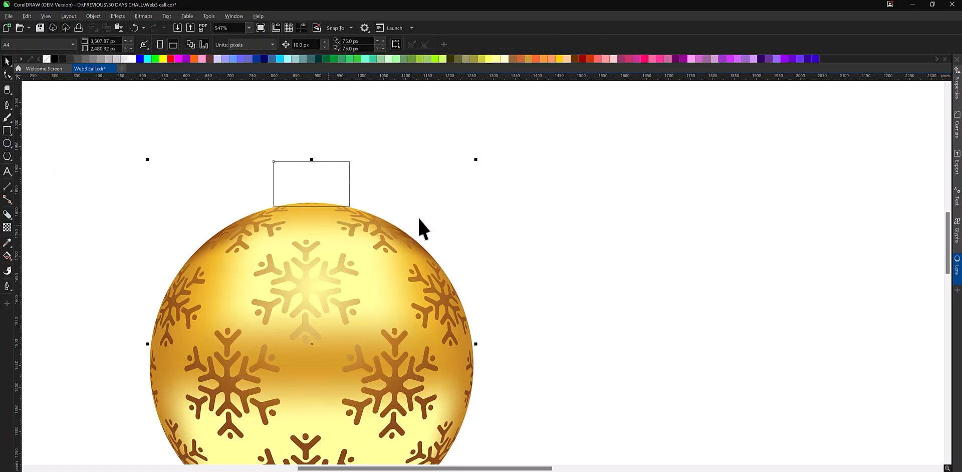
Align the empty circle outline centrally over the golden ball and deselect everything
{"action": "left_click", "coordinate": [318, 186]}
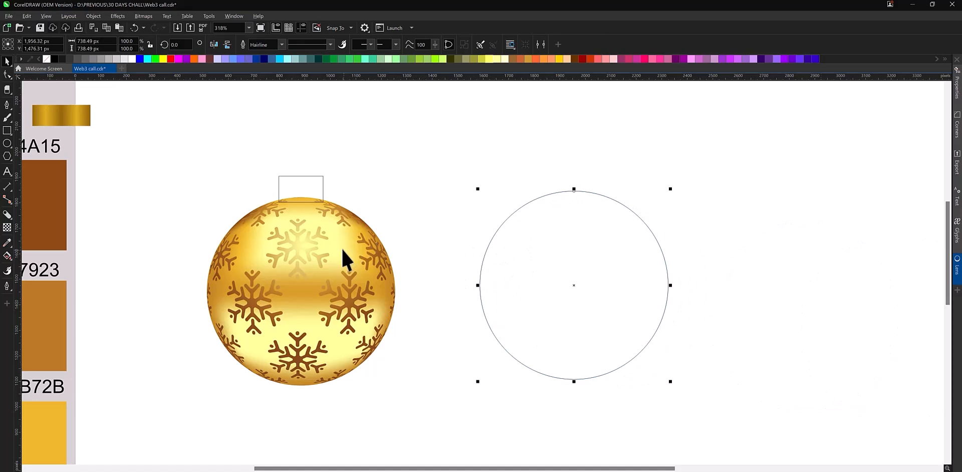
{"action": "left_click", "coordinate": [340, 248], "text": "shift"}
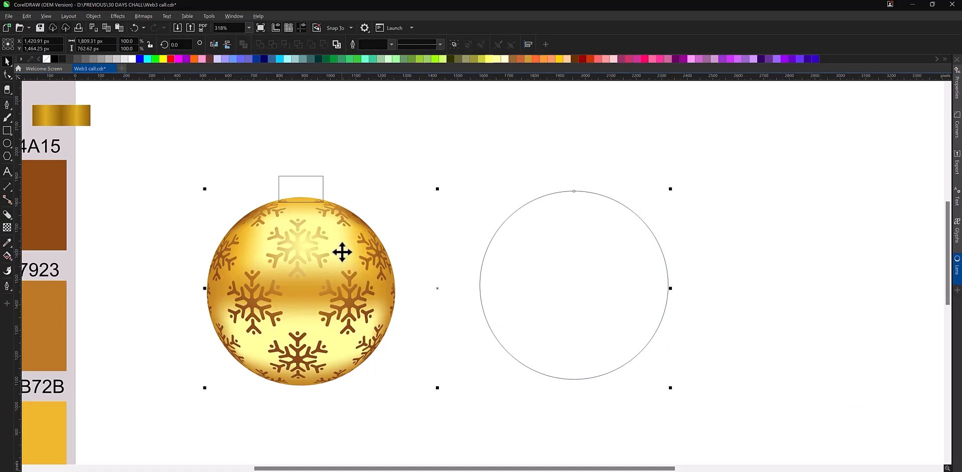
{"action": "key", "text": "c"}
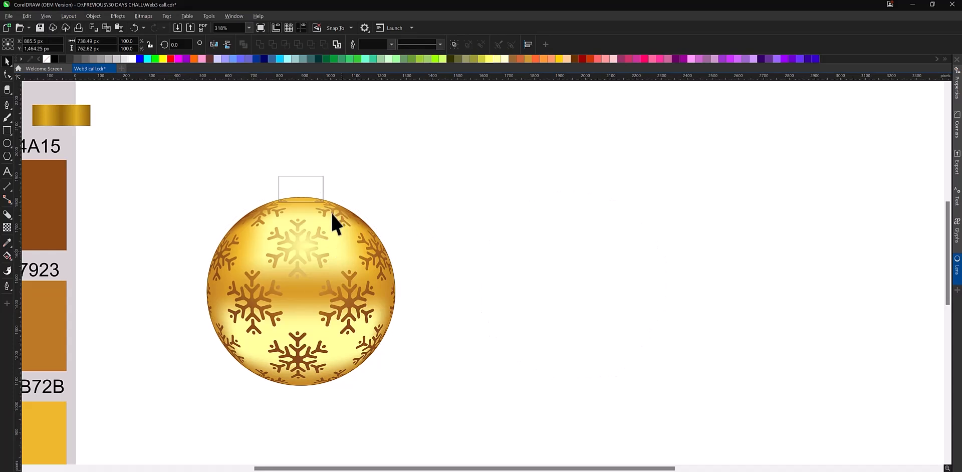
{"action": "key", "text": "Escape"}
{"action": "scroll", "coordinate": [298, 196], "scroll_direction": "up", "scroll_amount": 1}
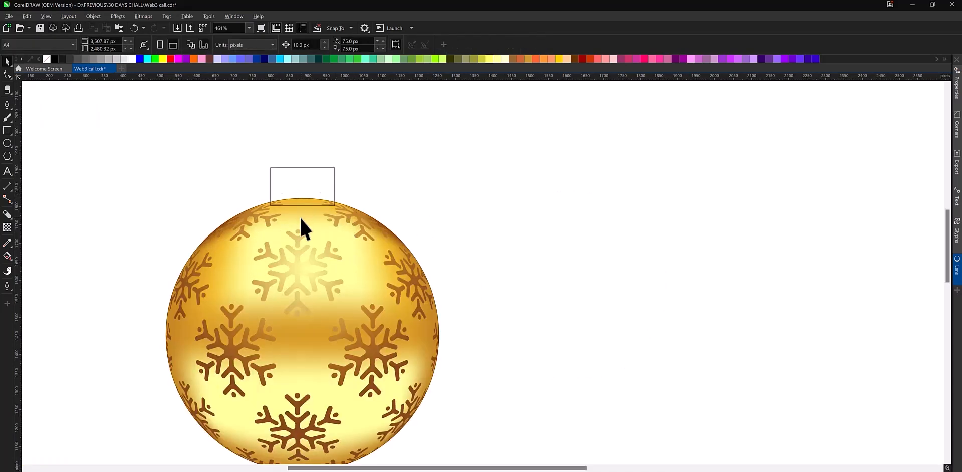
Round all corners of the rectangle above the ball to a radius of about 24 px
{"action": "left_click", "coordinate": [301, 219]}
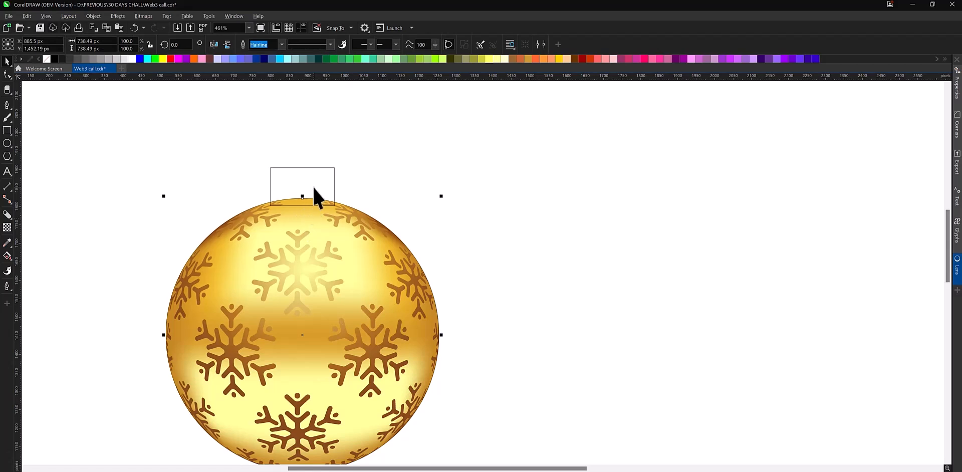
{"action": "left_click", "coordinate": [313, 187]}
{"action": "scroll", "coordinate": [293, 164], "scroll_direction": "up", "scroll_amount": 1}
{"action": "scroll", "coordinate": [293, 164], "scroll_direction": "up", "scroll_amount": 1}
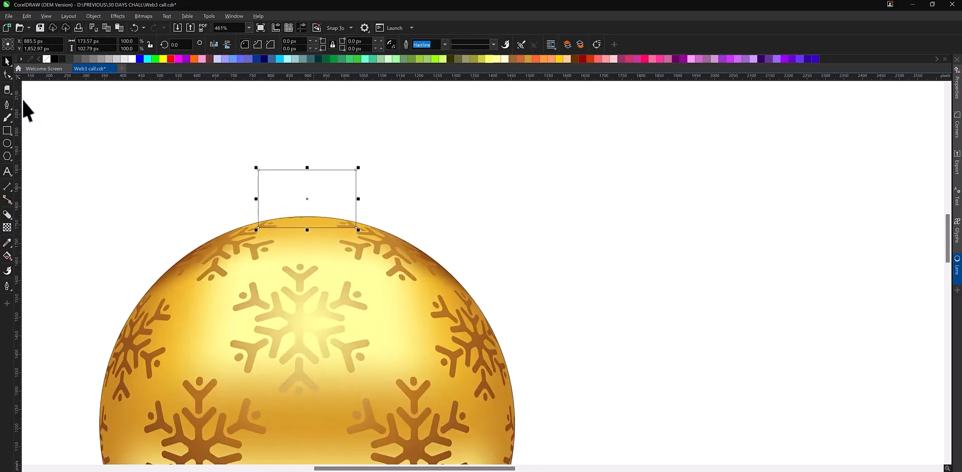
{"action": "left_click", "coordinate": [8, 75]}
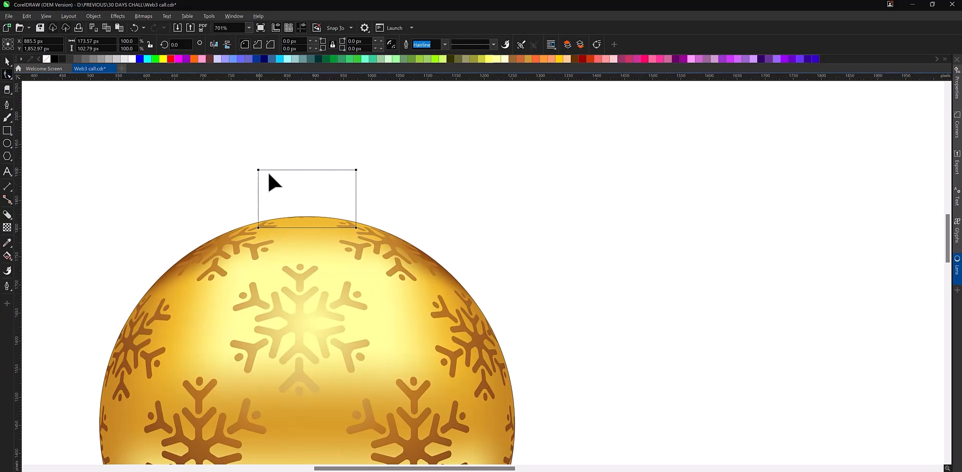
{"action": "left_click_drag", "start_coordinate": [268, 174], "coordinate": [272, 173]}
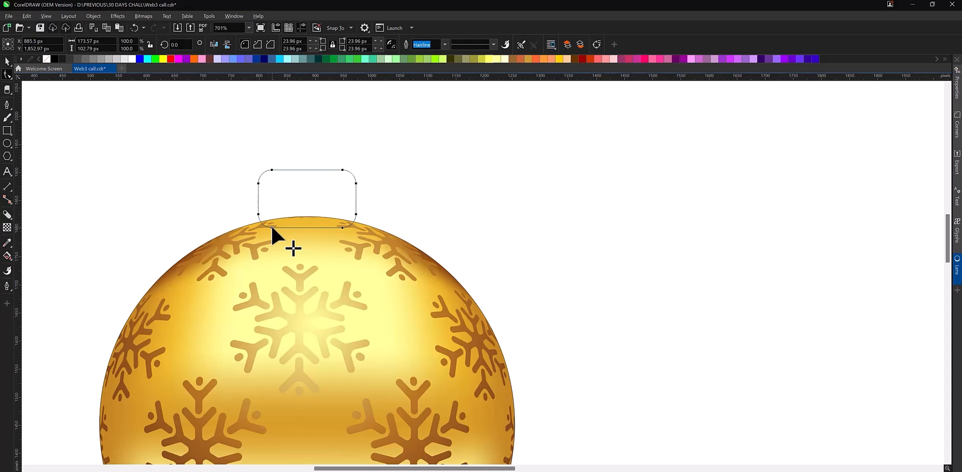
Set the rectangle's two lower corners back to square, leaving only the upper corners rounded
{"action": "left_click_drag", "start_coordinate": [252, 229], "coordinate": [249, 227]}
{"action": "key", "text": "ctrl+z"}
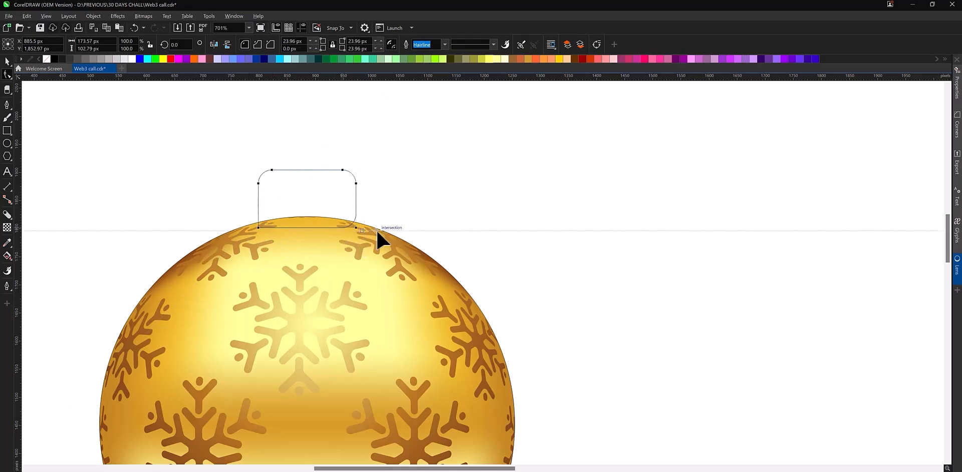
{"action": "left_click_drag", "start_coordinate": [377, 230], "coordinate": [379, 229]}
{"action": "key", "text": "space"}
Trim the rounded rectangle with the circle outline so its base follows the ball's upper curve
{"action": "left_click", "coordinate": [312, 237]}
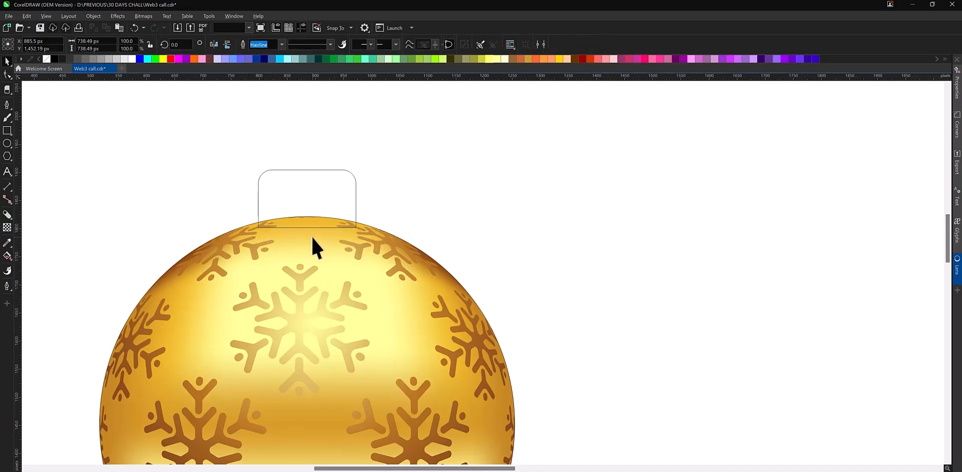
{"action": "left_click_drag", "start_coordinate": [311, 237], "coordinate": [474, 245]}
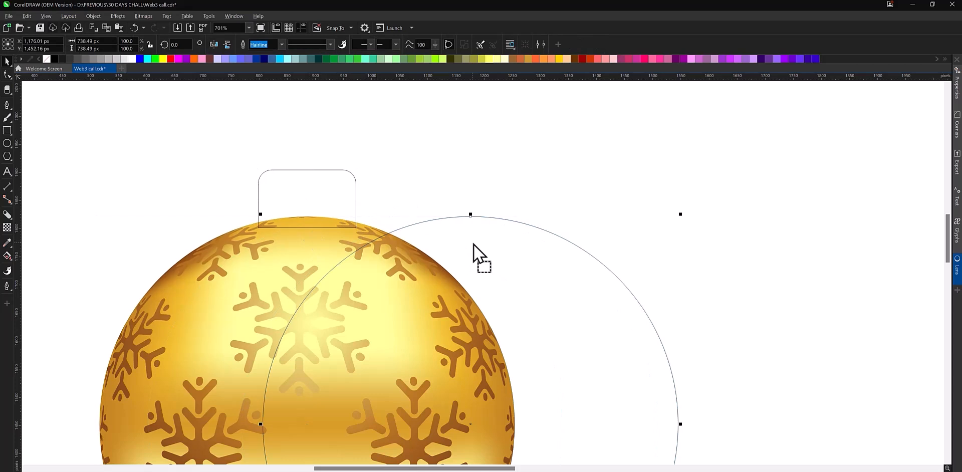
{"action": "key", "text": "ctrl+z"}
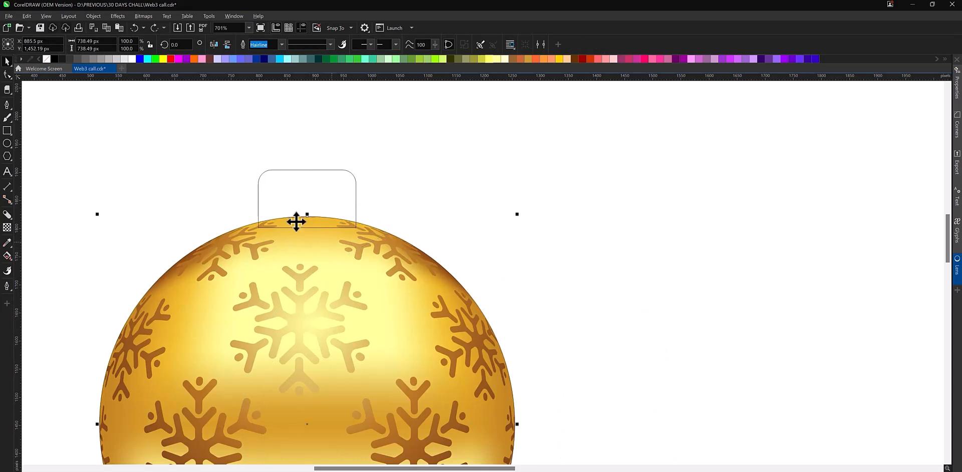
{"action": "left_click", "coordinate": [316, 202], "text": "shift"}
{"action": "key", "text": "alt+t"}
{"action": "left_click_drag", "start_coordinate": [316, 201], "coordinate": [321, 163]}
{"action": "key", "text": "ctrl+z"}
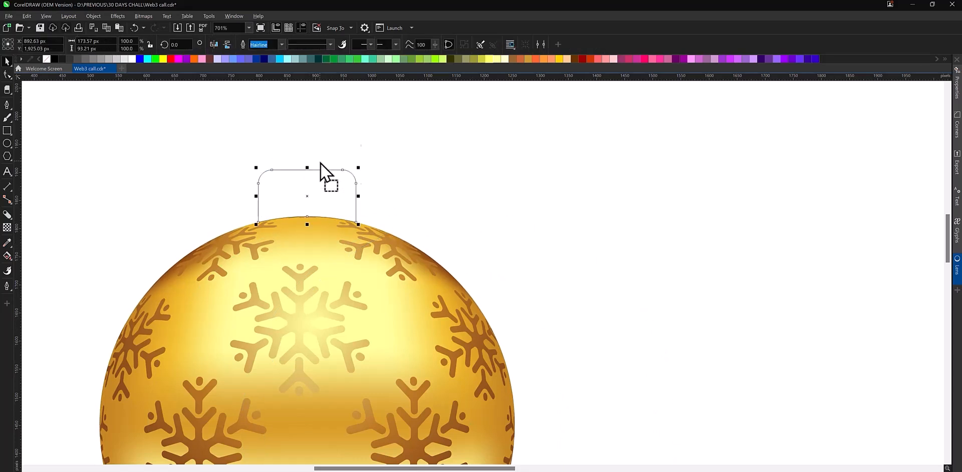
Draw a circle about 221 px in diameter above the cap and centre it horizontally on the cap
{"action": "scroll", "coordinate": [357, 323], "scroll_direction": "down", "scroll_amount": 2}
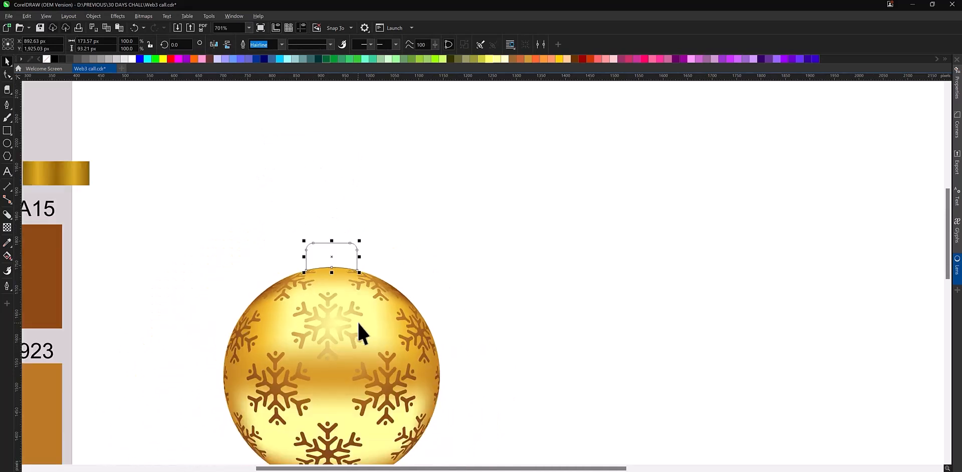
{"action": "left_click", "coordinate": [7, 143]}
{"action": "left_click_drag", "start_coordinate": [296, 184], "coordinate": [332, 257]}
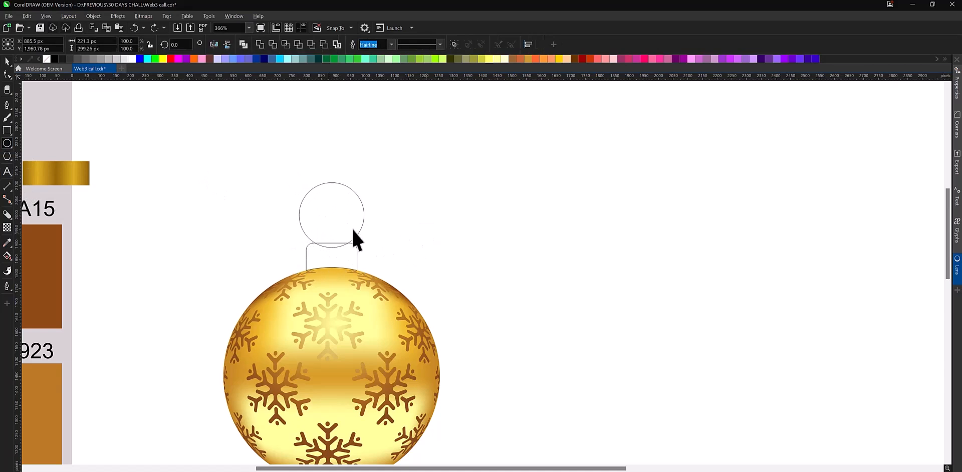
{"action": "key", "text": "space"}
{"action": "scroll", "coordinate": [338, 213], "scroll_direction": "up", "scroll_amount": 1}
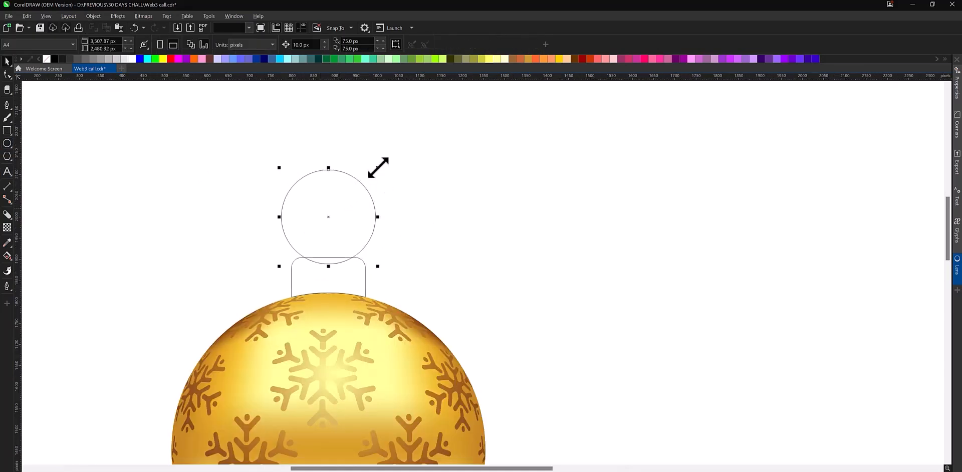
Scale the circle down to about 140 px and lower it so that it overlaps the cap's upper edge
{"action": "left_click_drag", "start_coordinate": [378, 167], "coordinate": [361, 186]}
{"action": "left_click_drag", "start_coordinate": [333, 236], "coordinate": [335, 246]}
{"action": "scroll", "coordinate": [344, 247], "scroll_direction": "up", "scroll_amount": 2}
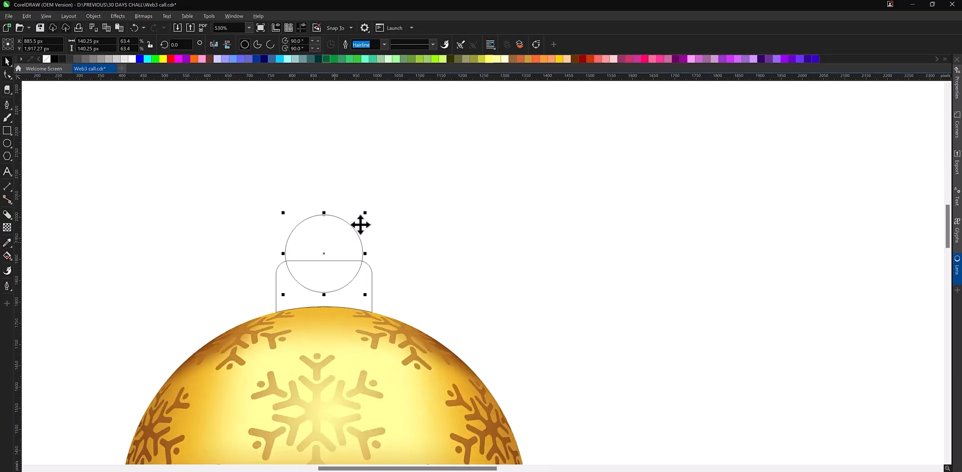
{"action": "scroll", "coordinate": [361, 225], "scroll_direction": "up", "scroll_amount": 2}
Create a concentric copy of the circle about 105 px wide and cut it out of the larger one to form a ring
{"action": "left_click_drag", "start_coordinate": [365, 210], "coordinate": [356, 219]}
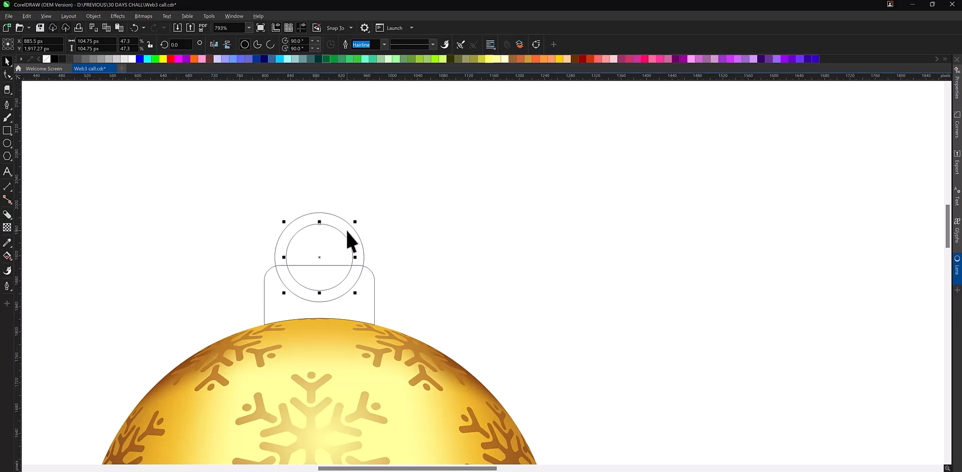
{"action": "left_click", "coordinate": [348, 227], "text": "shift"}
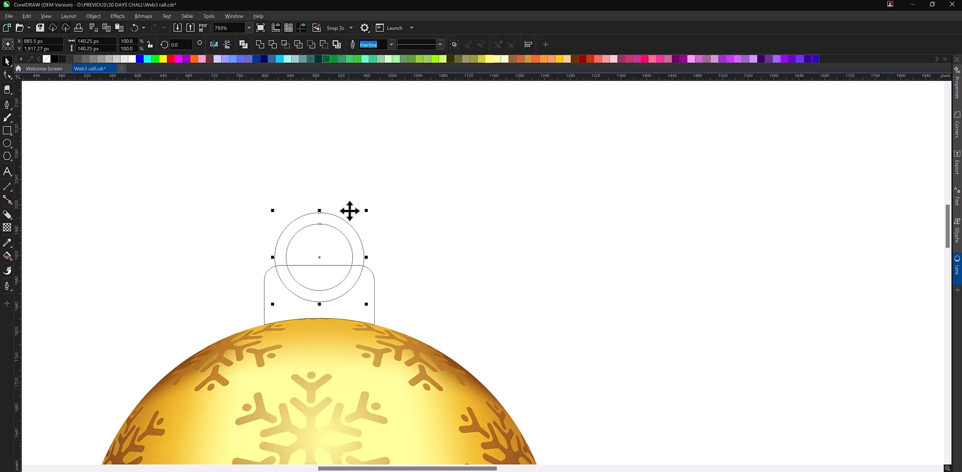
{"action": "left_click", "coordinate": [323, 43]}
Bring the cap in front of the ring and copy the gold gradient sample rectangle's fill onto the cap
{"action": "left_click", "coordinate": [365, 294]}
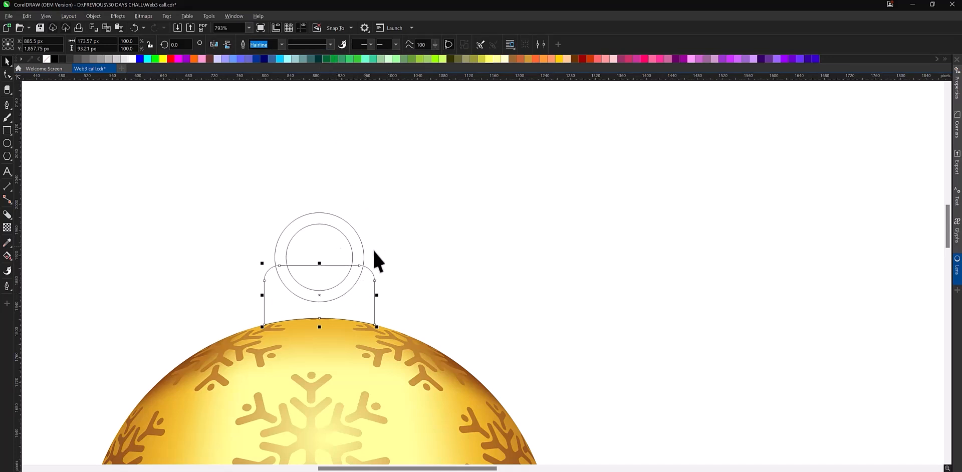
{"action": "scroll", "coordinate": [378, 305], "scroll_direction": "down", "scroll_amount": 4}
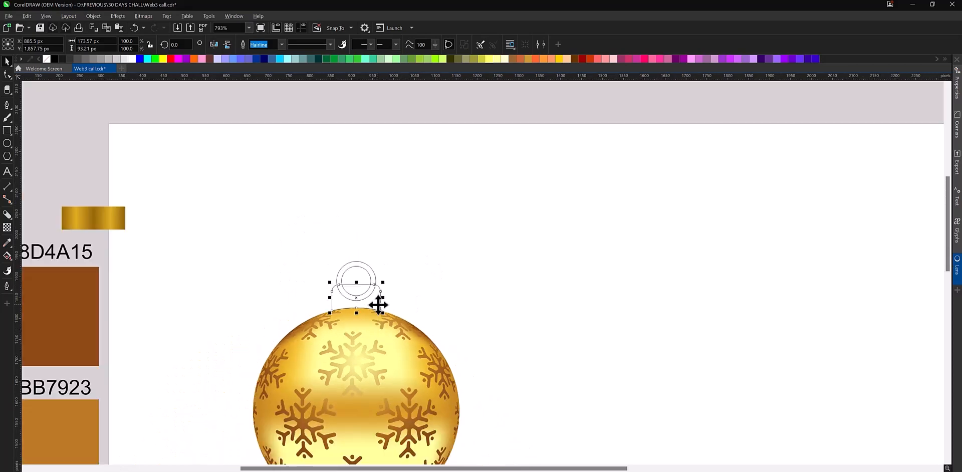
{"action": "scroll", "coordinate": [379, 304], "scroll_direction": "down", "scroll_amount": 1}
{"action": "scroll", "coordinate": [229, 266], "scroll_direction": "up", "scroll_amount": 1}
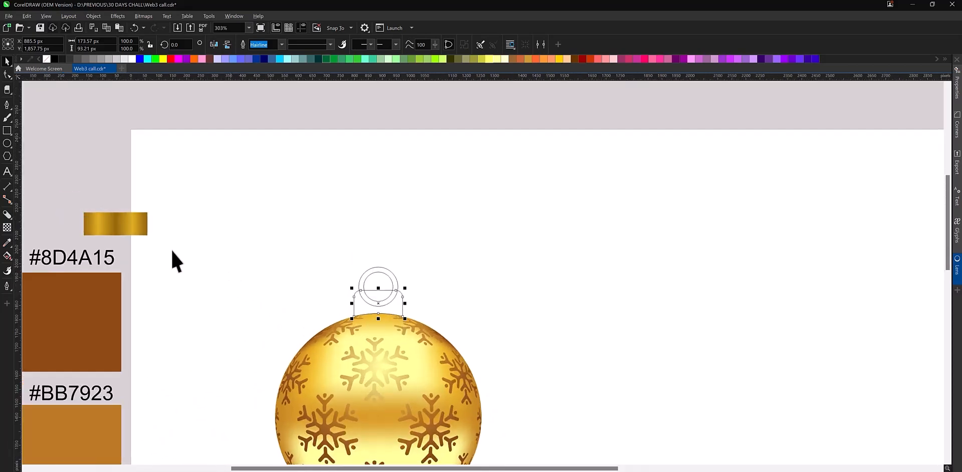
{"action": "left_click", "coordinate": [119, 225]}
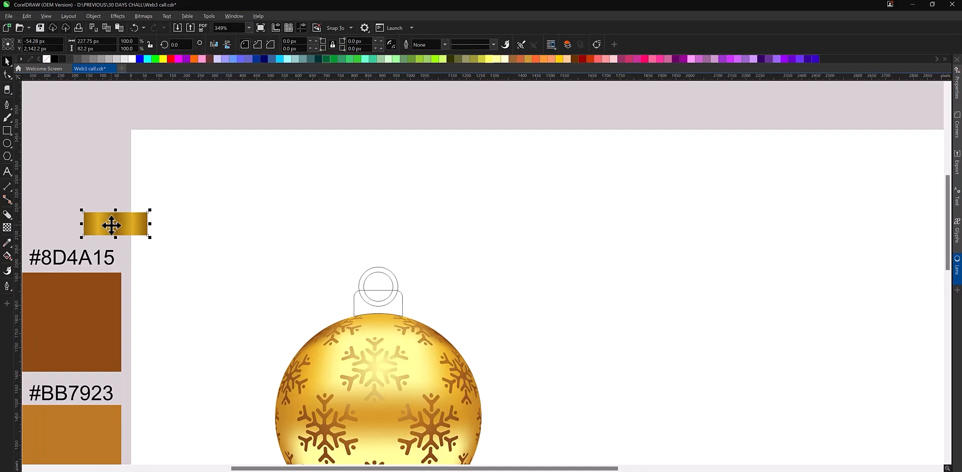
{"action": "scroll", "coordinate": [111, 225], "scroll_direction": "up", "scroll_amount": 1}
{"action": "left_click_drag", "start_coordinate": [112, 228], "coordinate": [399, 321]}
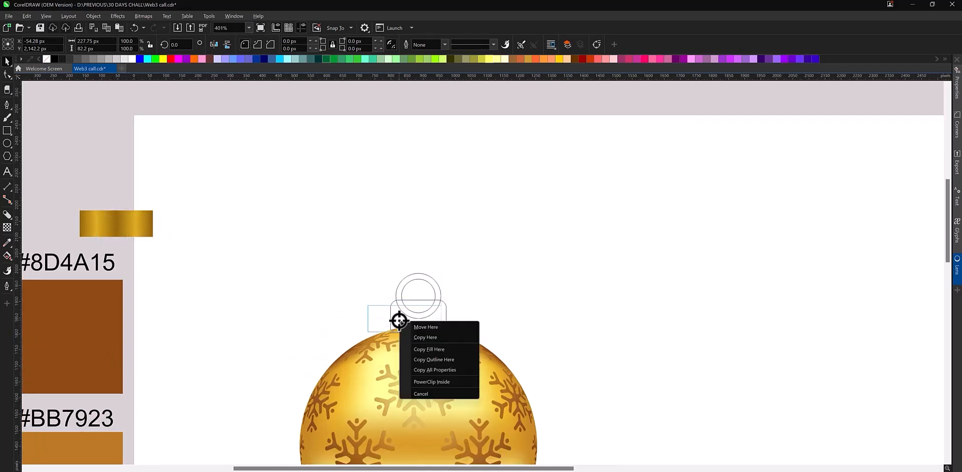
{"action": "left_click", "coordinate": [426, 349]}
{"action": "scroll", "coordinate": [438, 320], "scroll_direction": "up", "scroll_amount": 4}
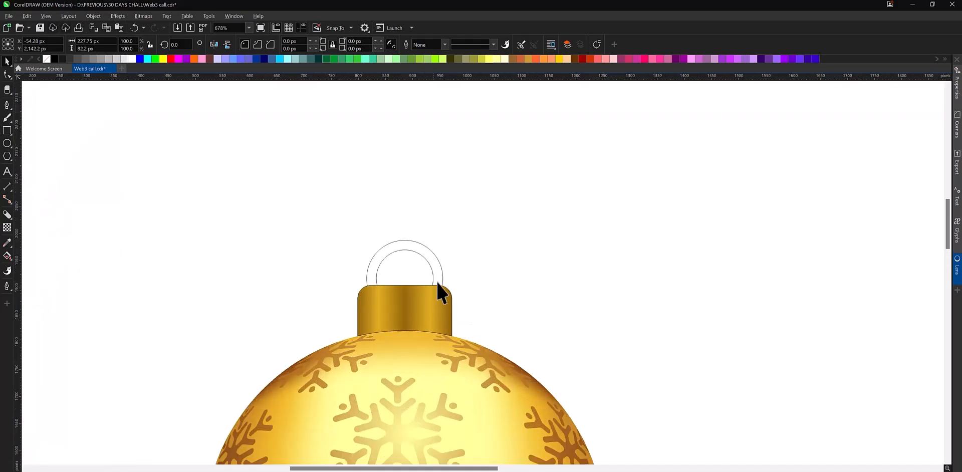
Fill the ring with the same gold gradient and remove the outlines from the ring and cap
{"action": "left_click", "coordinate": [438, 263]}
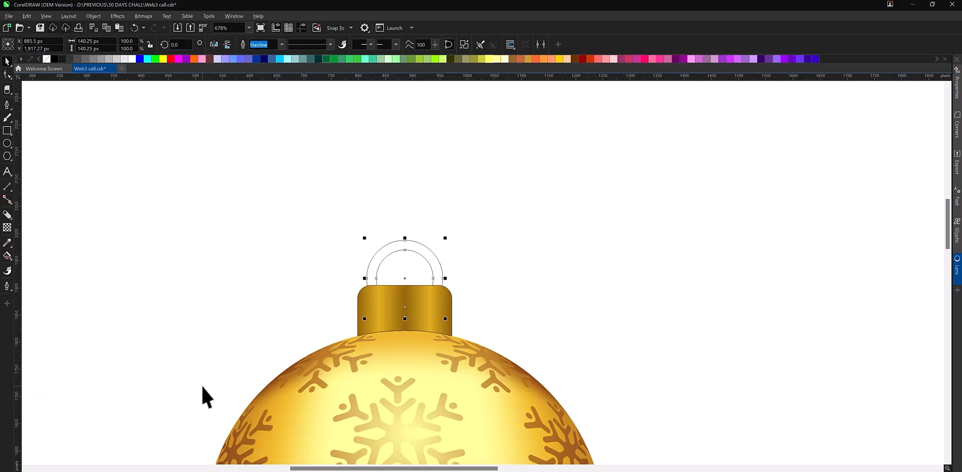
{"action": "left_click", "coordinate": [380, 281]}
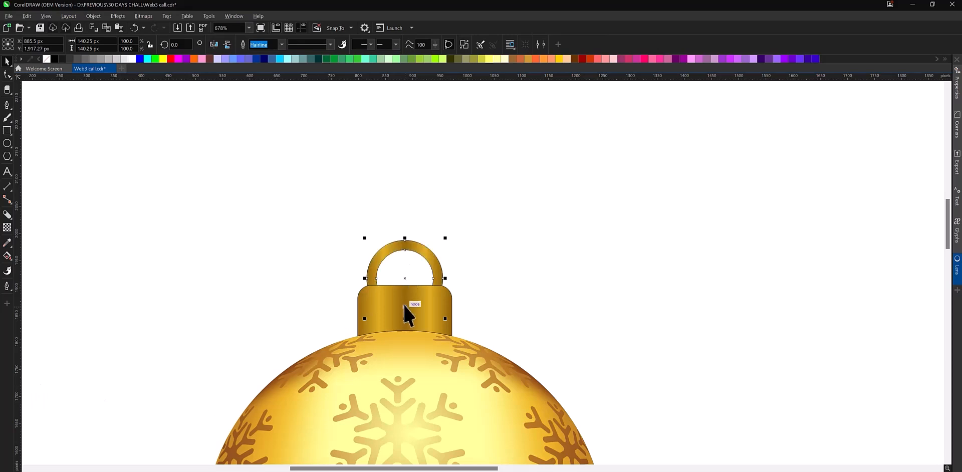
{"action": "left_click", "coordinate": [129, 418]}
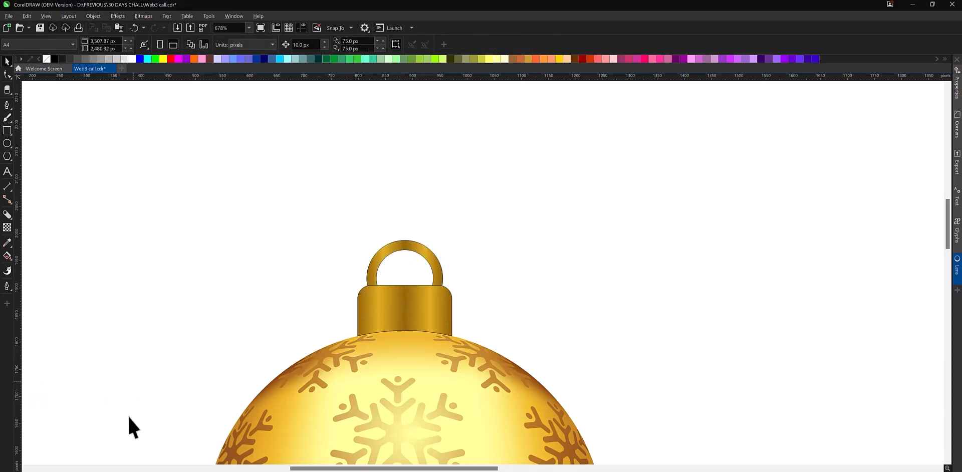
{"action": "left_click", "coordinate": [405, 245]}
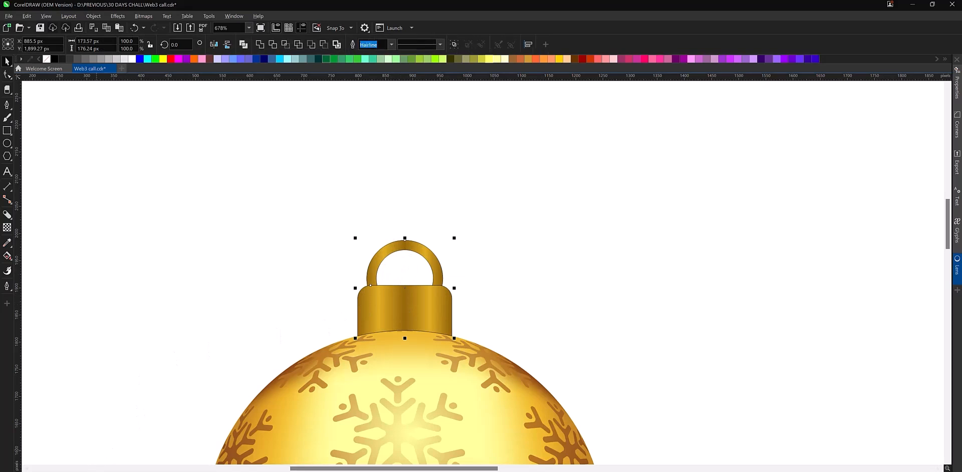
{"action": "right_click", "coordinate": [45, 60]}
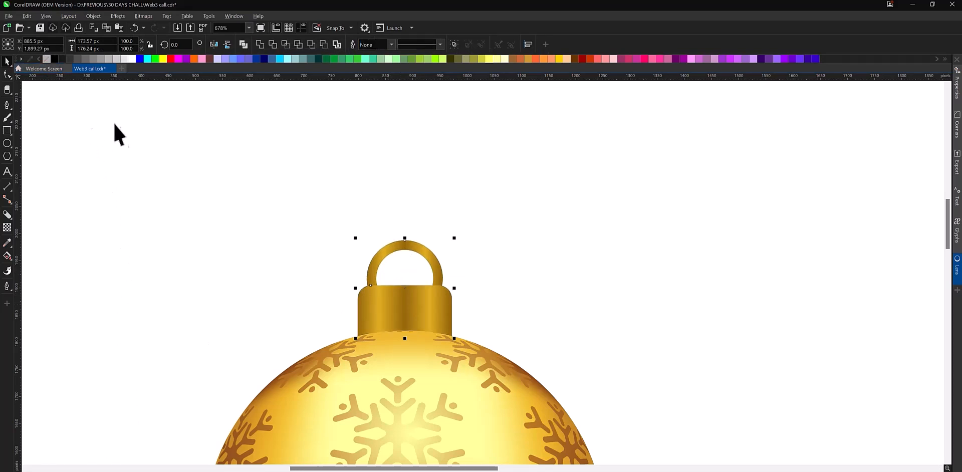
Draw a hexagon about 121 x 140 px beside the ornament cap and move it over the cap's lower edge
{"action": "left_click", "coordinate": [348, 263]}
{"action": "scroll", "coordinate": [347, 263], "scroll_direction": "down", "scroll_amount": 1}
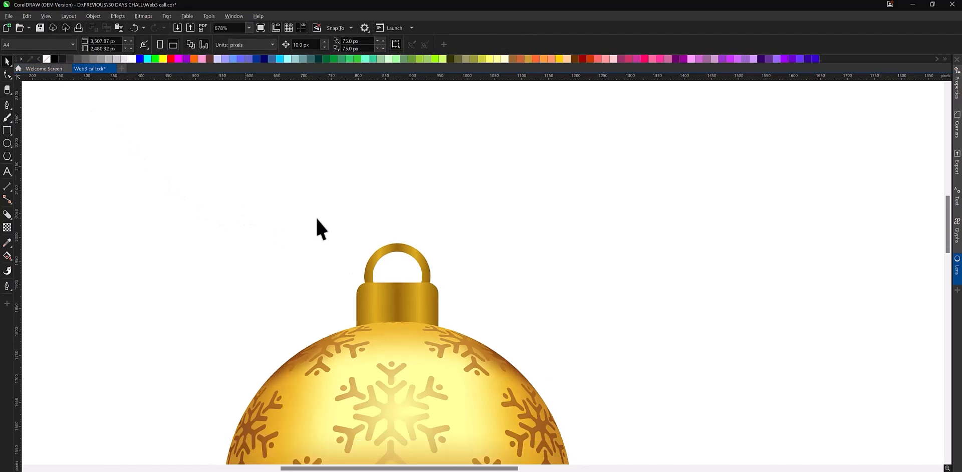
{"action": "scroll", "coordinate": [316, 217], "scroll_direction": "down", "scroll_amount": 1}
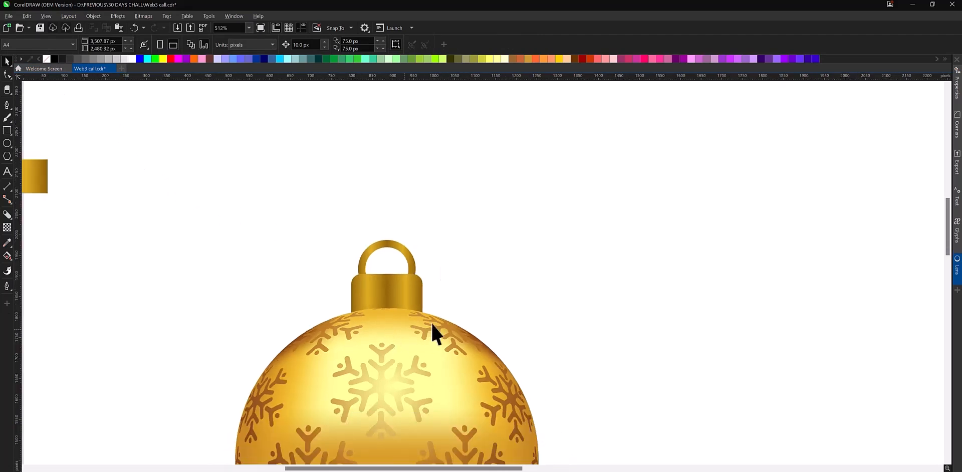
{"action": "scroll", "coordinate": [431, 326], "scroll_direction": "up", "scroll_amount": 5}
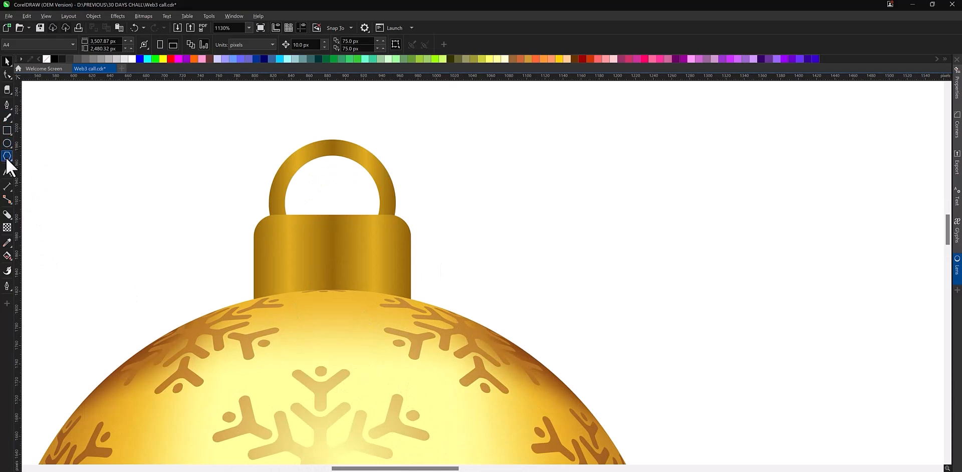
{"action": "left_click", "coordinate": [7, 157]}
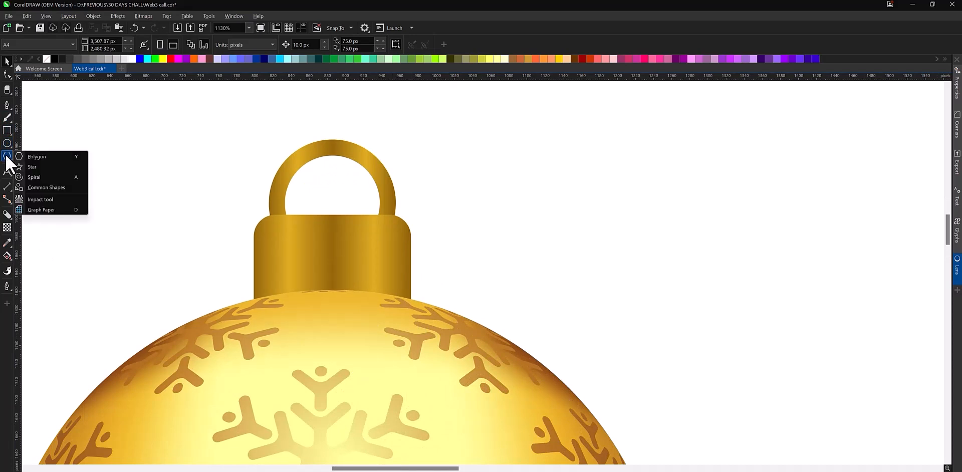
{"action": "left_click", "coordinate": [30, 158]}
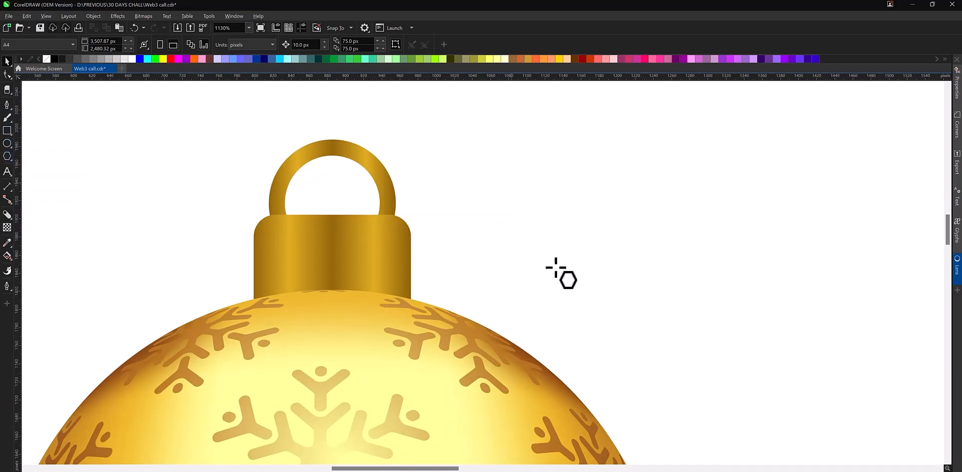
{"action": "left_click_drag", "start_coordinate": [575, 248], "coordinate": [571, 312]}
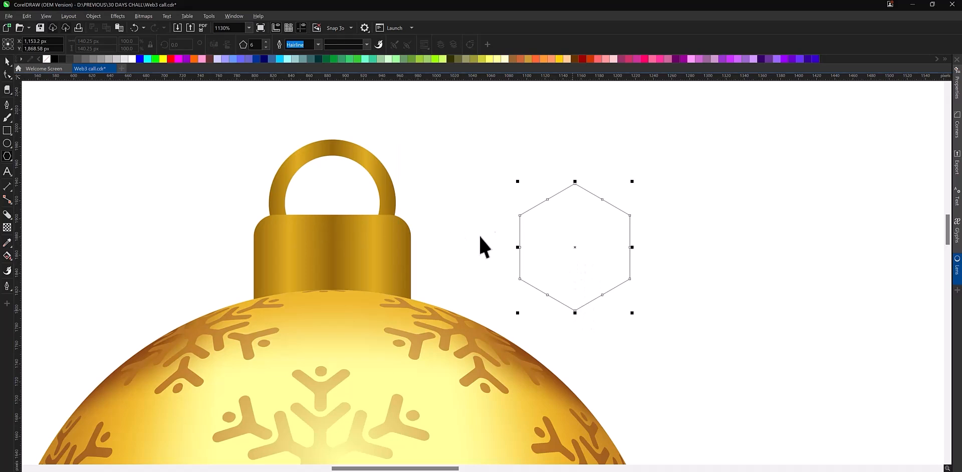
{"action": "key", "text": "space"}
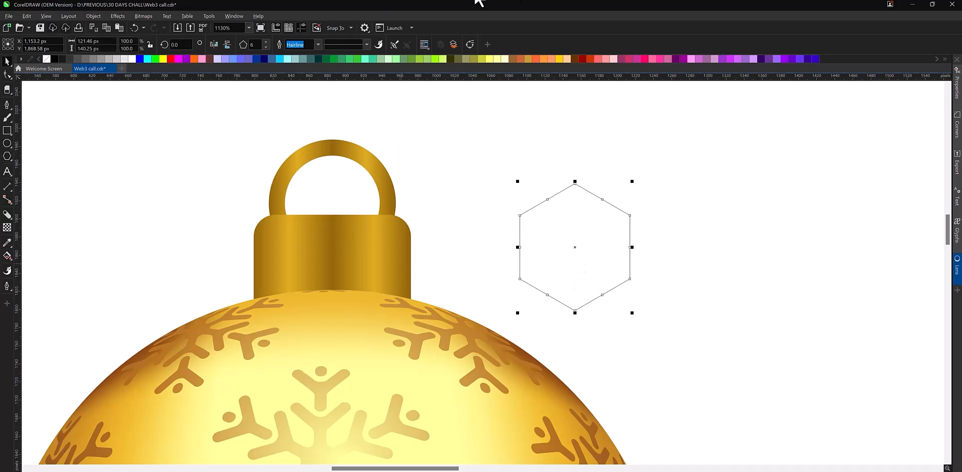
{"action": "left_click_drag", "start_coordinate": [558, 217], "coordinate": [288, 284]}
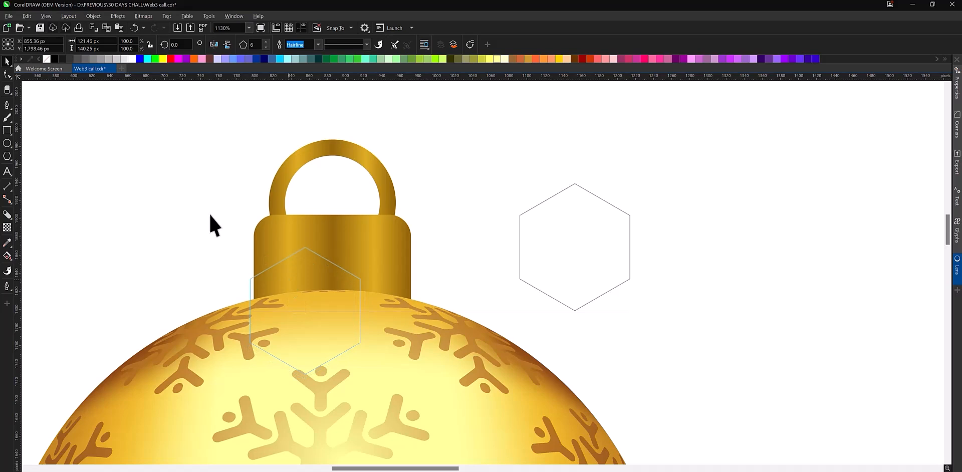
Pull one of the hexagon's side nodes inward to reshape it into a six-pointed star, and select the star
{"action": "left_click", "coordinate": [7, 76]}
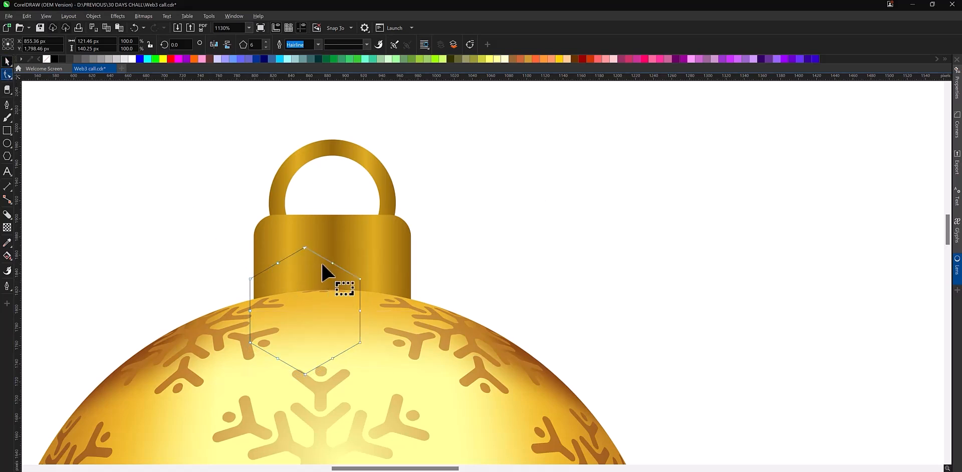
{"action": "left_click_drag", "start_coordinate": [323, 281], "coordinate": [317, 289]}
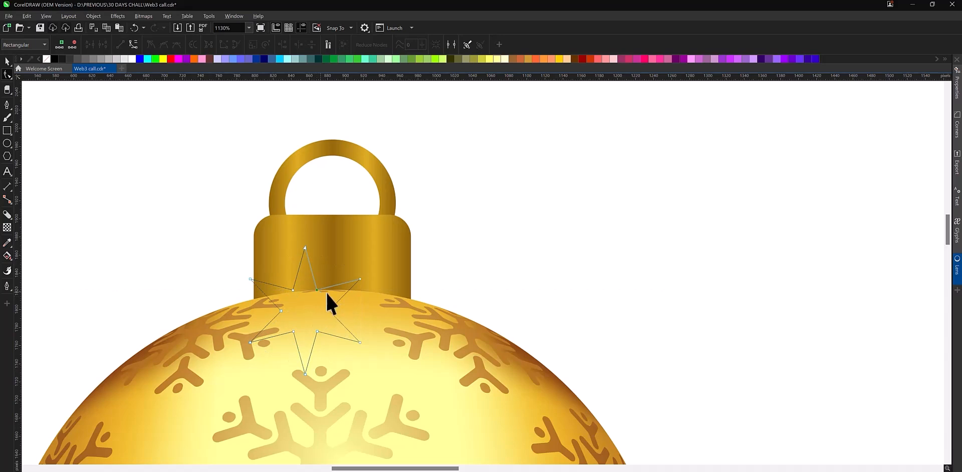
{"action": "key", "text": "space"}
{"action": "left_click", "coordinate": [335, 291]}
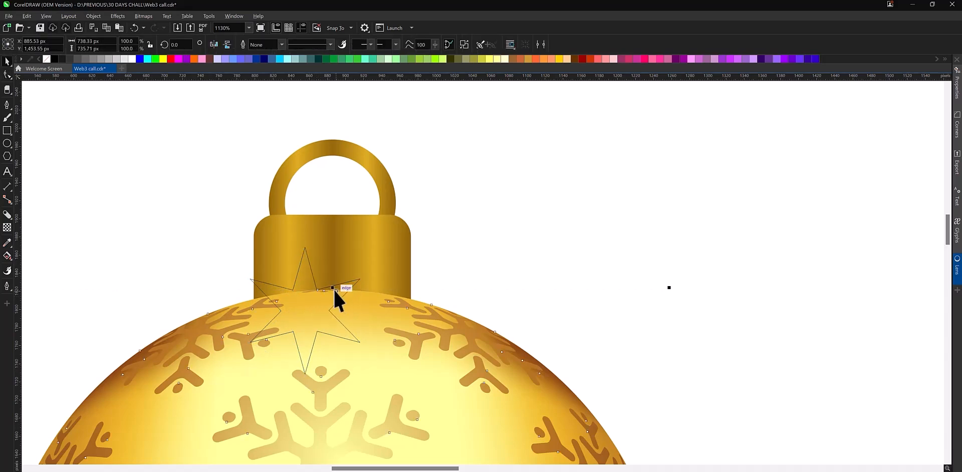
{"action": "left_click", "coordinate": [308, 275]}
{"action": "left_click", "coordinate": [301, 266]}
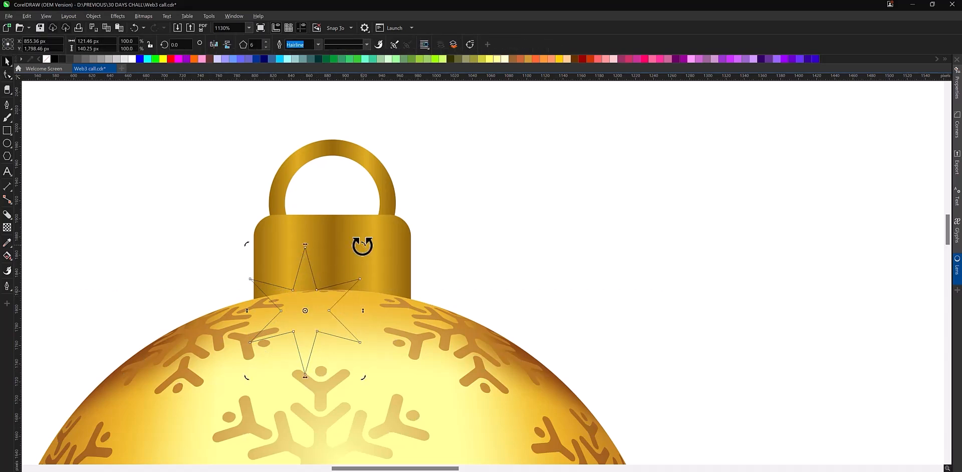
Rotate the six-pointed star about 30 degrees clockwise and undo its shift sideways
{"action": "left_click_drag", "start_coordinate": [361, 243], "coordinate": [378, 281]}
{"action": "left_click_drag", "start_coordinate": [322, 276], "coordinate": [307, 278]}
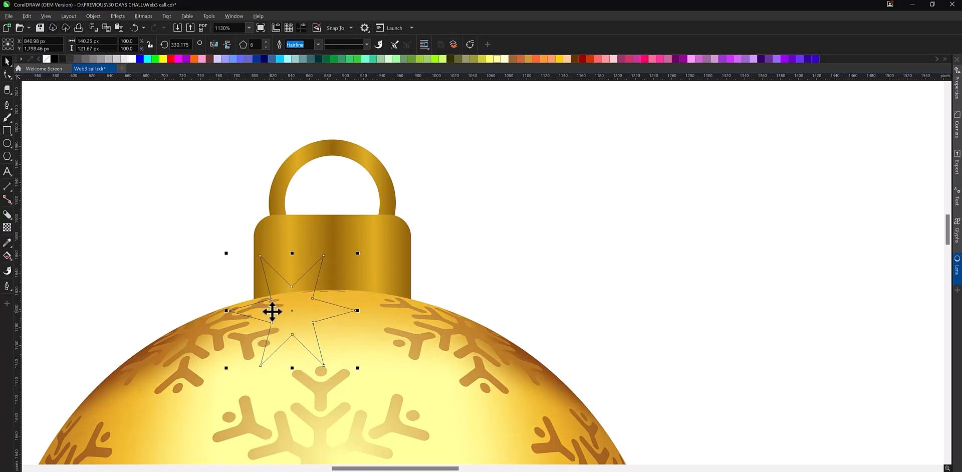
{"action": "left_click_drag", "start_coordinate": [314, 309], "coordinate": [342, 312]}
{"action": "key", "text": "ctrl+z"}
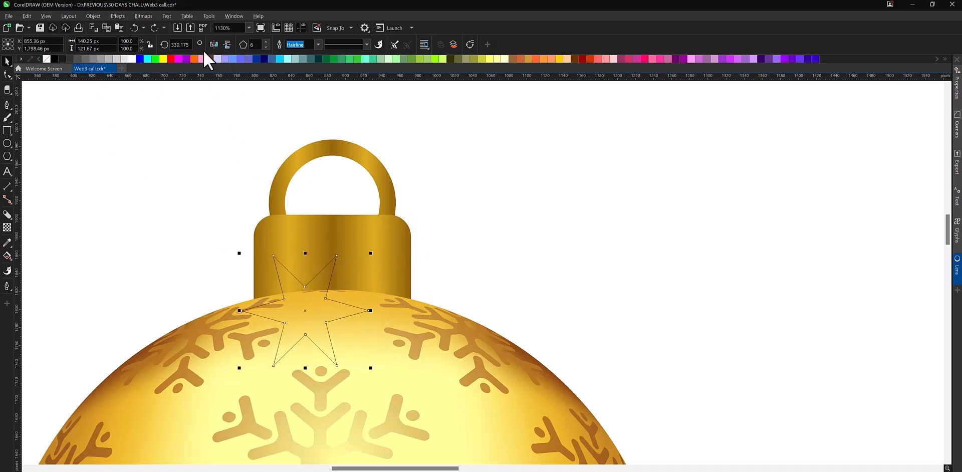
Try point counts between 10 and 18 on the star and set it to 15 points
{"action": "left_click", "coordinate": [170, 249]}
{"action": "left_click", "coordinate": [276, 270]}
{"action": "left_click", "coordinate": [266, 43]}
{"action": "left_click", "coordinate": [266, 42]}
{"action": "left_click", "coordinate": [266, 42]}
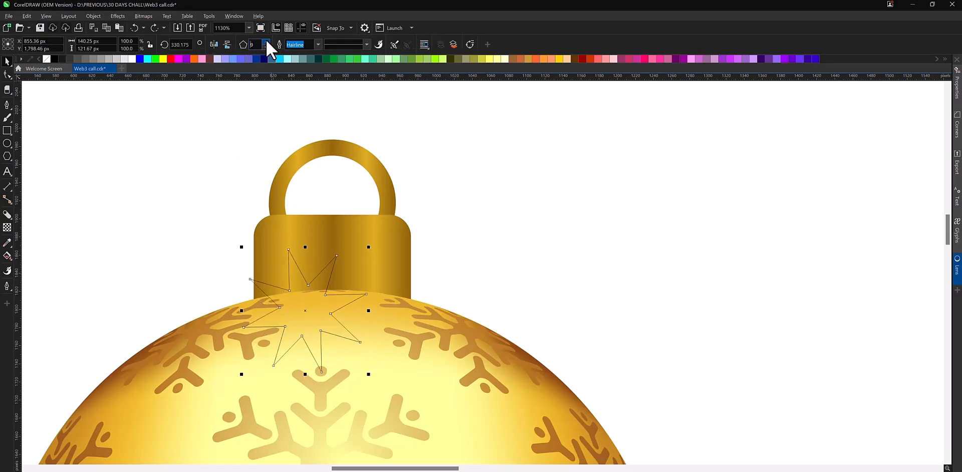
{"action": "left_click", "coordinate": [267, 42]}
{"action": "left_click", "coordinate": [266, 42]}
{"action": "left_click", "coordinate": [266, 42]}
{"action": "left_click", "coordinate": [266, 42]}
{"action": "left_click", "coordinate": [266, 42]}
{"action": "left_click", "coordinate": [266, 42]}
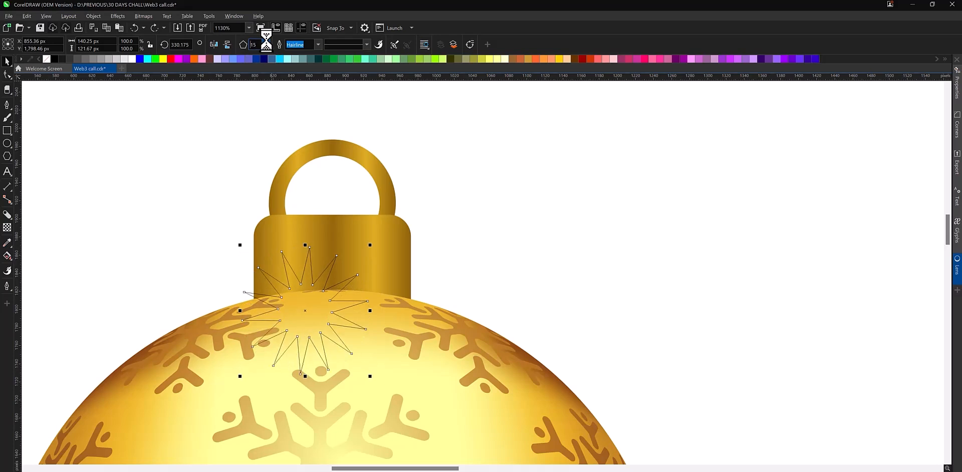
{"action": "left_click", "coordinate": [266, 42]}
{"action": "left_click", "coordinate": [266, 42]}
{"action": "left_click", "coordinate": [266, 42]}
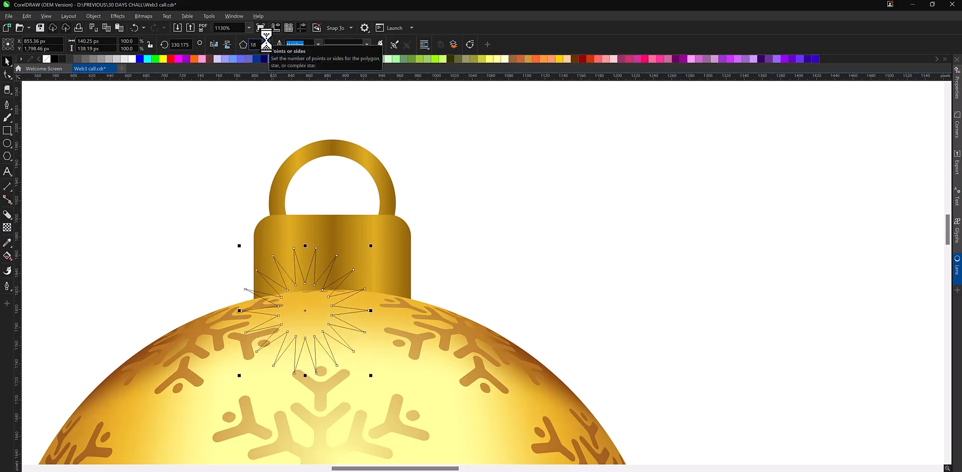
{"action": "left_click", "coordinate": [266, 47]}
{"action": "left_click", "coordinate": [266, 47]}
{"action": "left_click", "coordinate": [266, 47]}
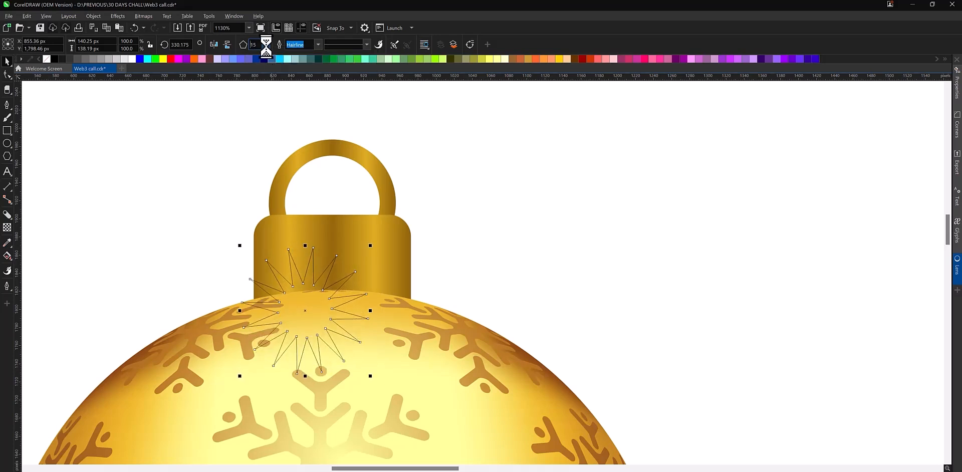
{"action": "left_click", "coordinate": [266, 47]}
{"action": "left_click", "coordinate": [266, 47]}
{"action": "left_click", "coordinate": [266, 47]}
{"action": "left_click", "coordinate": [266, 47]}
{"action": "left_click", "coordinate": [266, 48]}
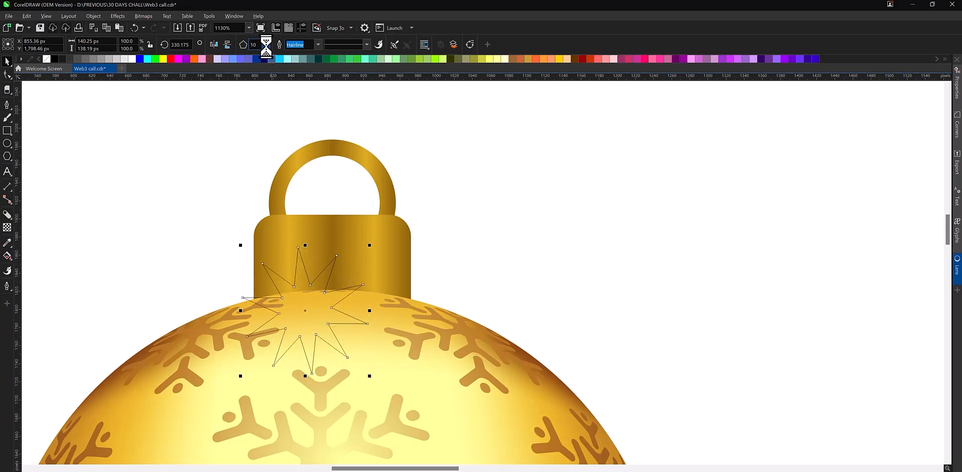
{"action": "left_click", "coordinate": [266, 42]}
{"action": "left_click", "coordinate": [266, 42]}
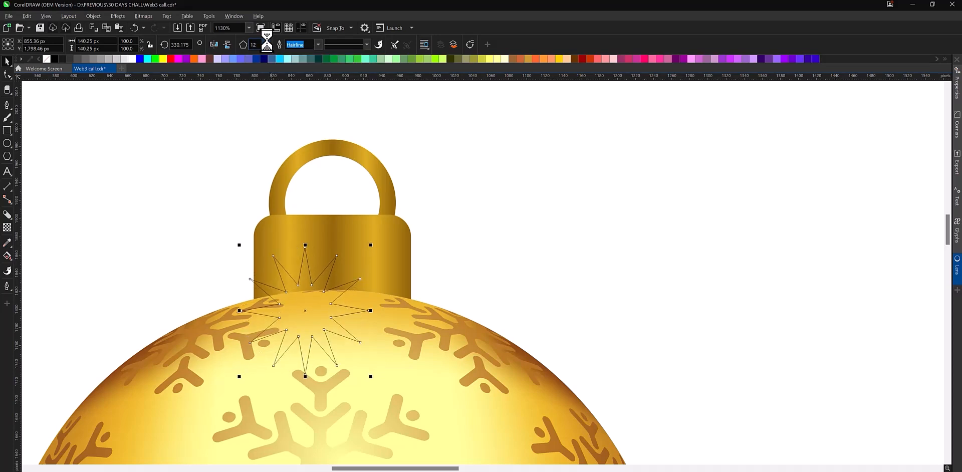
{"action": "left_click", "coordinate": [266, 42]}
{"action": "left_click", "coordinate": [266, 42]}
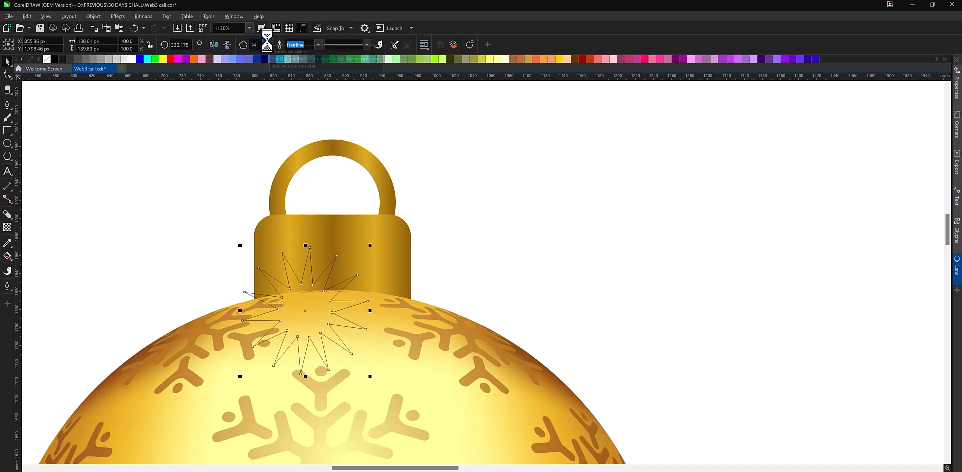
{"action": "left_click", "coordinate": [266, 42]}
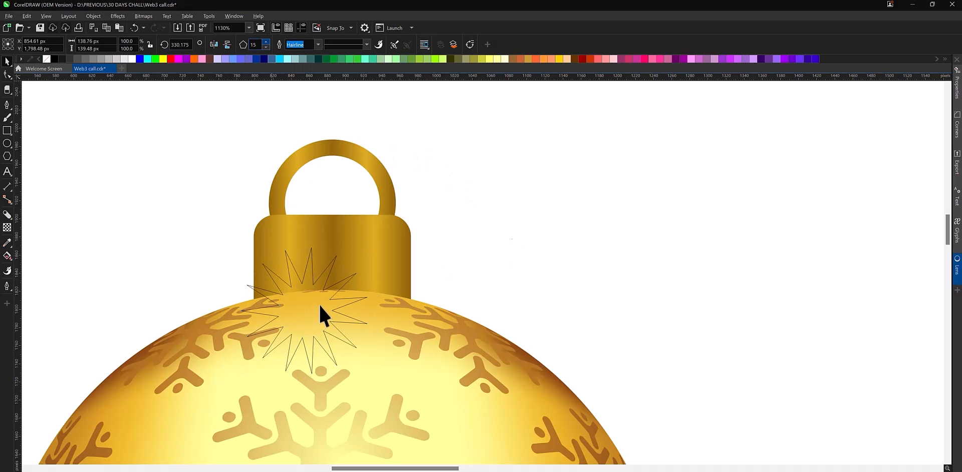
Move the star beside the cap, draw a rectangle about 195 x 104 px over its lower half, and select both shapes
{"action": "left_click_drag", "start_coordinate": [319, 304], "coordinate": [543, 248]}
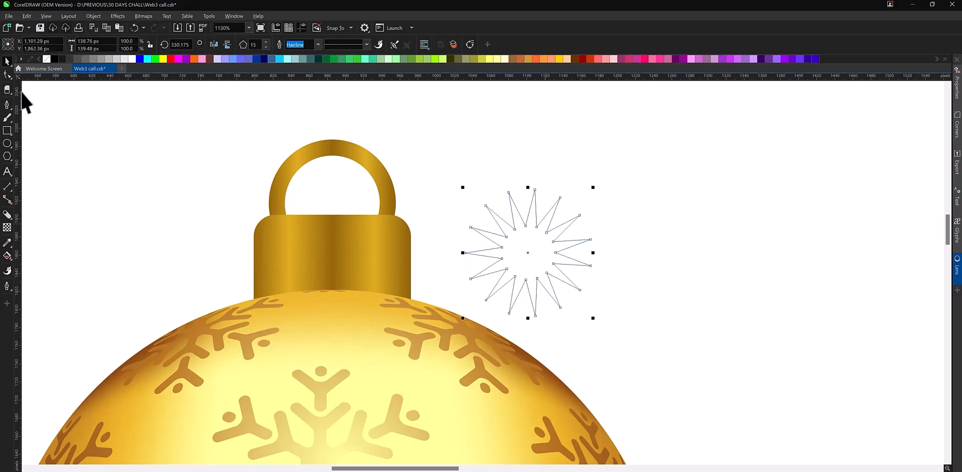
{"action": "left_click", "coordinate": [7, 131]}
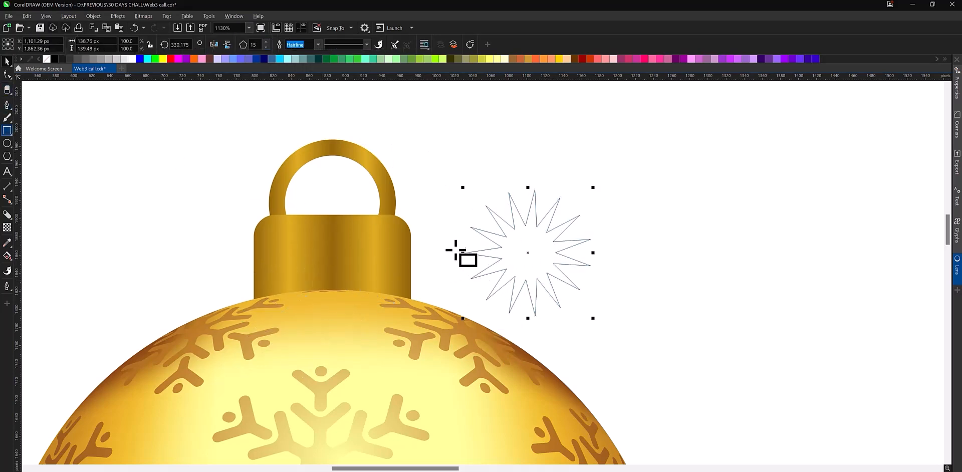
{"action": "left_click_drag", "start_coordinate": [453, 242], "coordinate": [630, 336]}
{"action": "key", "text": "space"}
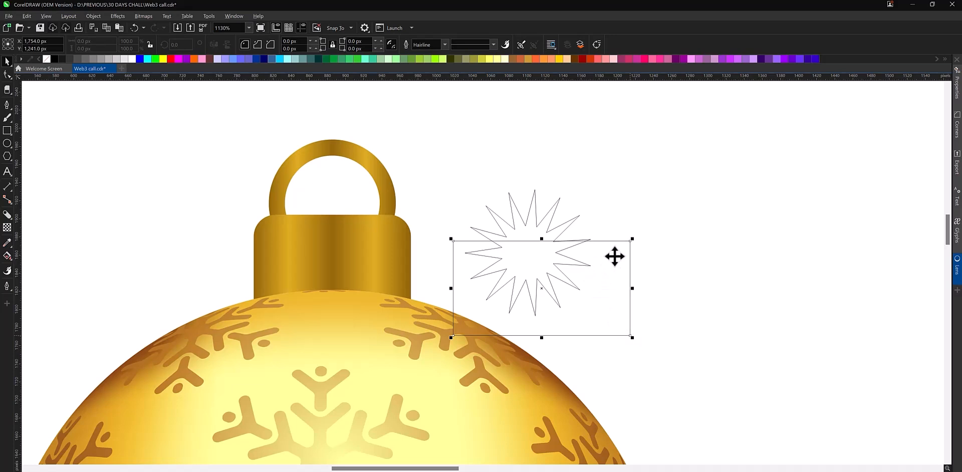
{"action": "mouse_move", "coordinate": [615, 257]}
{"action": "left_mouse_down"}
{"action": "mouse_move", "coordinate": [612, 247]}
{"action": "mouse_move", "coordinate": [608, 264]}
{"action": "left_mouse_up"}
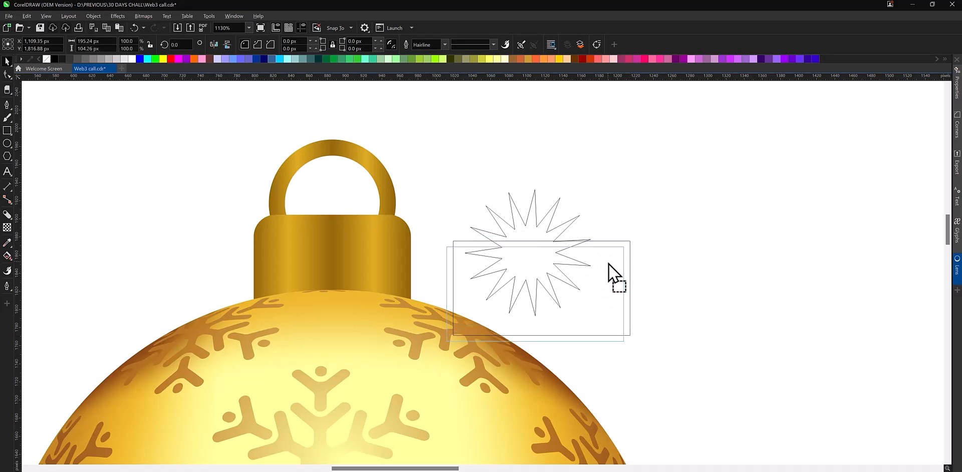
{"action": "left_click", "coordinate": [546, 239], "text": "shift"}
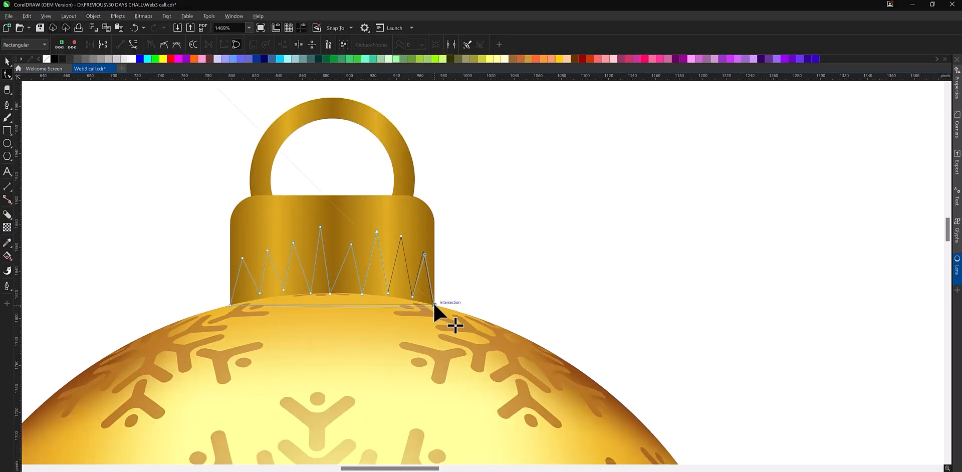
Fit the zigzag shape's last node to the cap's bottom corner and fill the shape with the brown #8D4A15 swatch colour
{"action": "left_click_drag", "start_coordinate": [434, 302], "coordinate": [434, 302]}
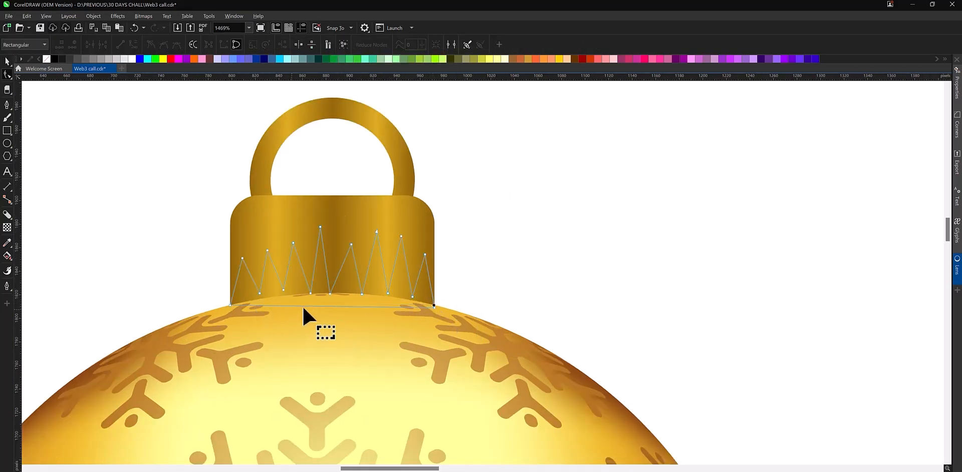
{"action": "key", "text": "space"}
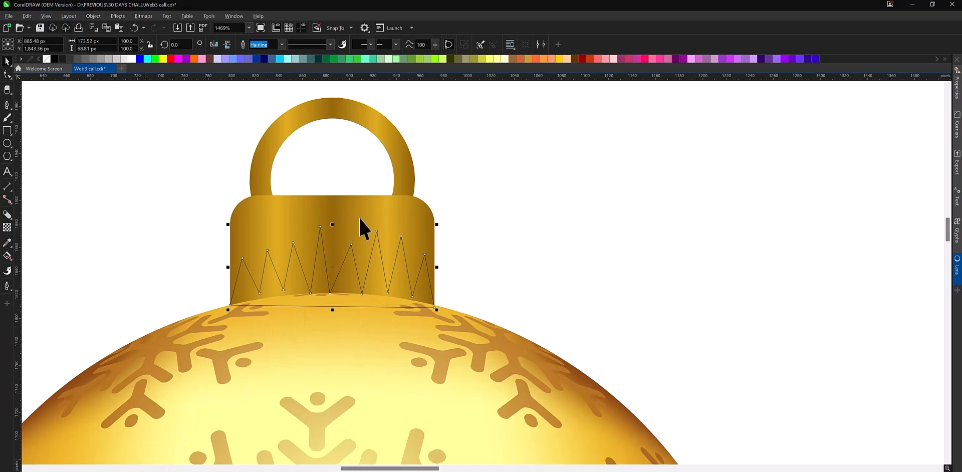
{"action": "scroll", "coordinate": [421, 223], "scroll_direction": "down", "scroll_amount": 4}
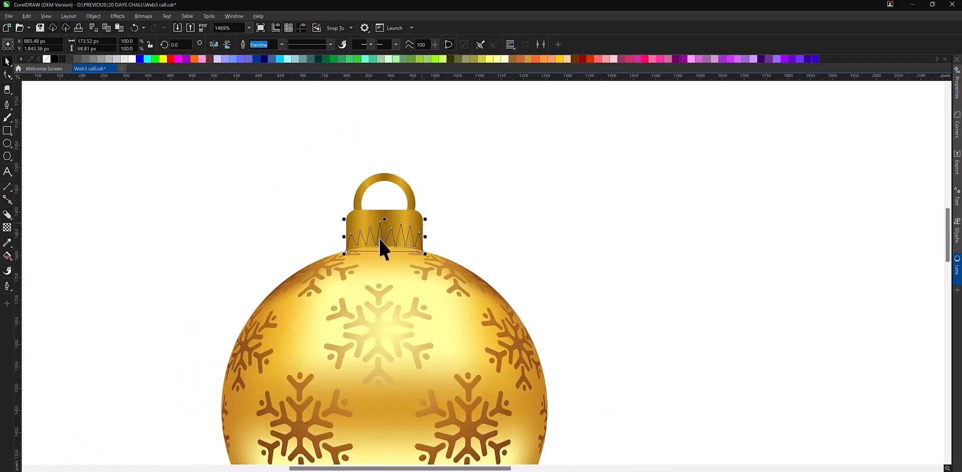
{"action": "scroll", "coordinate": [379, 239], "scroll_direction": "down", "scroll_amount": 2}
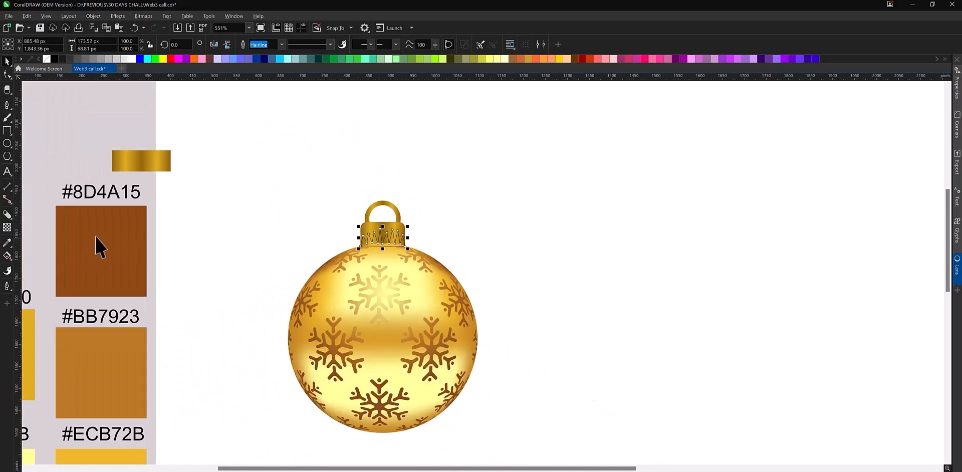
{"action": "left_click_drag", "start_coordinate": [101, 244], "coordinate": [405, 266]}
{"action": "left_click", "coordinate": [396, 269]}
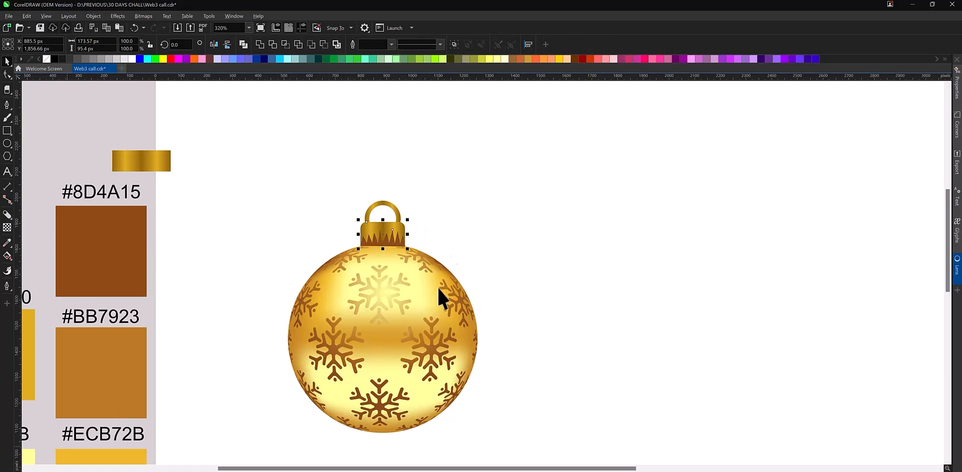
Select the whole ornament and move it down and left so its centre sits at about X 700 px, Y 1,249 px
{"action": "scroll", "coordinate": [254, 287], "scroll_direction": "down", "scroll_amount": 4}
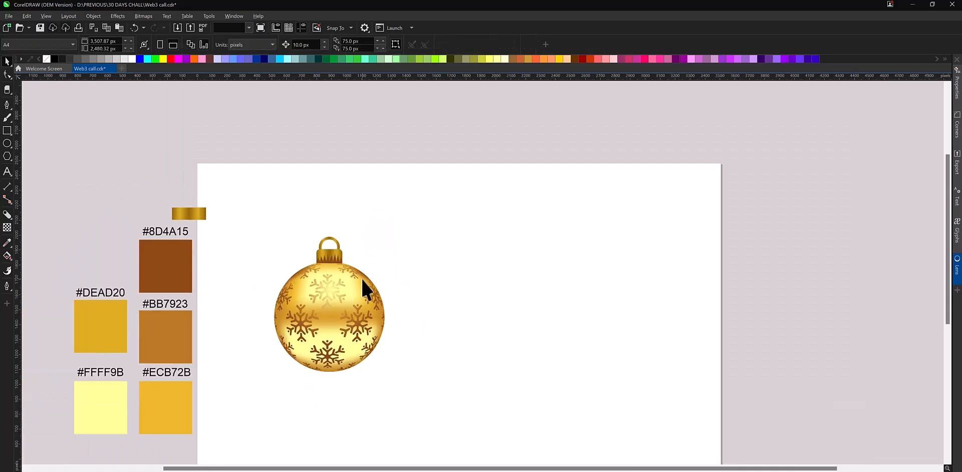
{"action": "scroll", "coordinate": [362, 279], "scroll_direction": "up", "scroll_amount": 1}
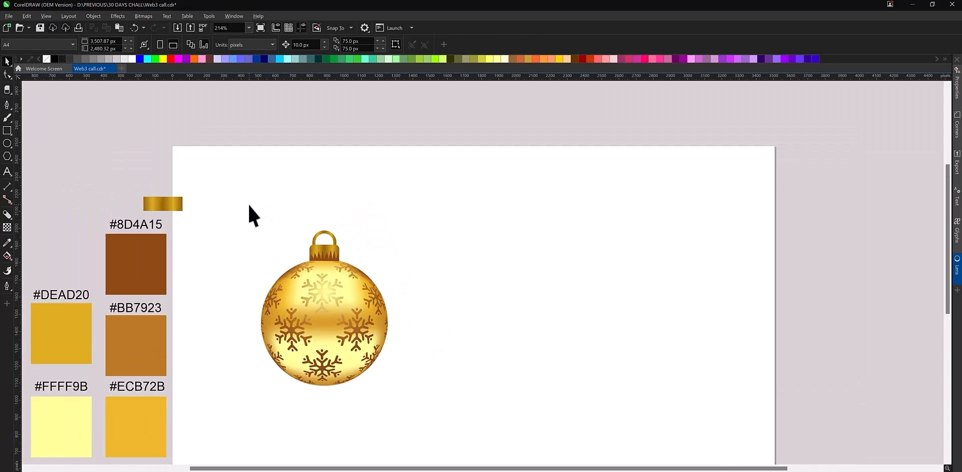
{"action": "scroll", "coordinate": [246, 206], "scroll_direction": "down", "scroll_amount": 1}
{"action": "left_click_drag", "start_coordinate": [247, 205], "coordinate": [371, 344]}
{"action": "left_click_drag", "start_coordinate": [316, 267], "coordinate": [294, 300]}
{"action": "scroll", "coordinate": [292, 286], "scroll_direction": "up", "scroll_amount": 1}
{"action": "key", "text": "Escape"}
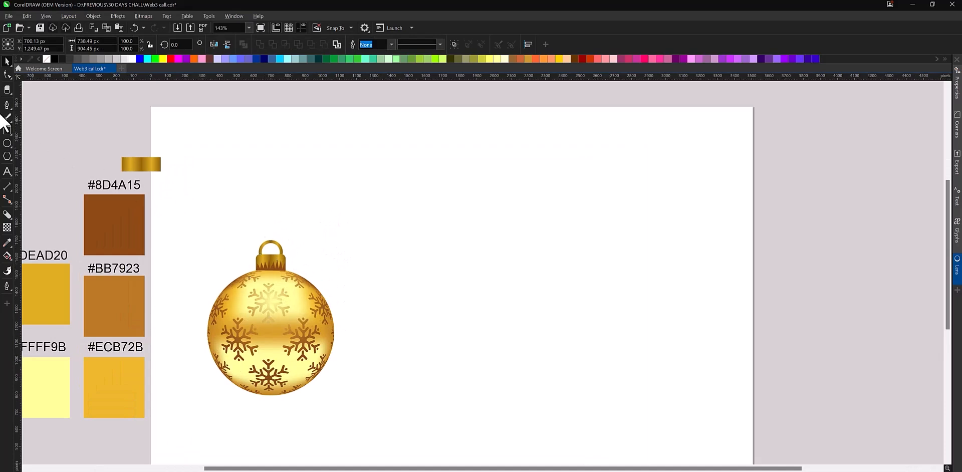
Draw a straight vertical line about 735 px long with the Pen tool from the page's upper edge to the hanging ring
{"action": "left_click", "coordinate": [7, 105]}
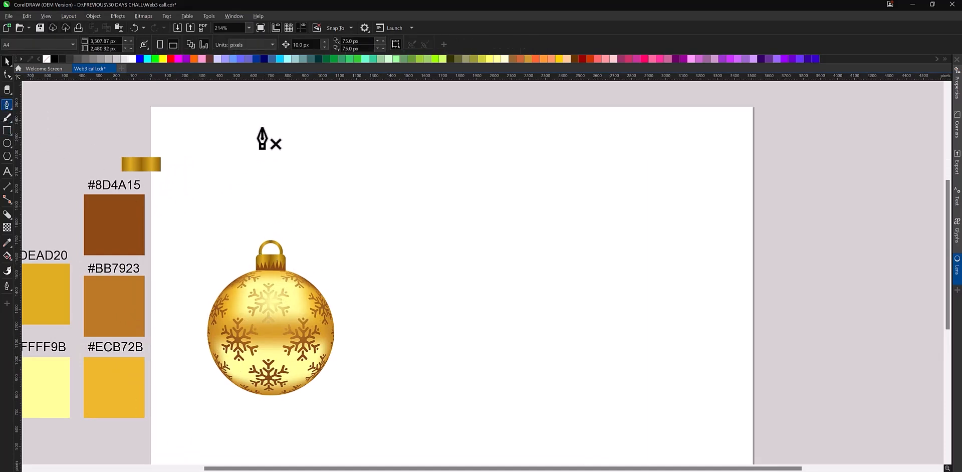
{"action": "left_click", "coordinate": [270, 114]}
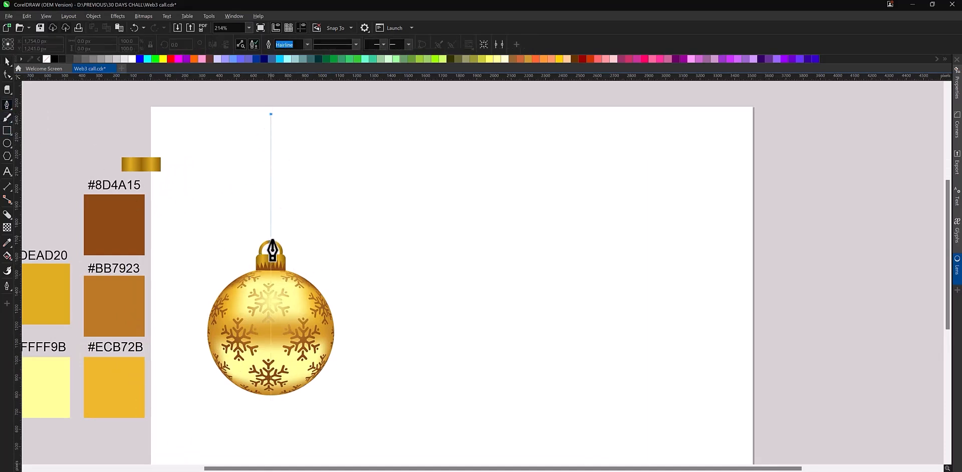
{"action": "double_click", "coordinate": [272, 241]}
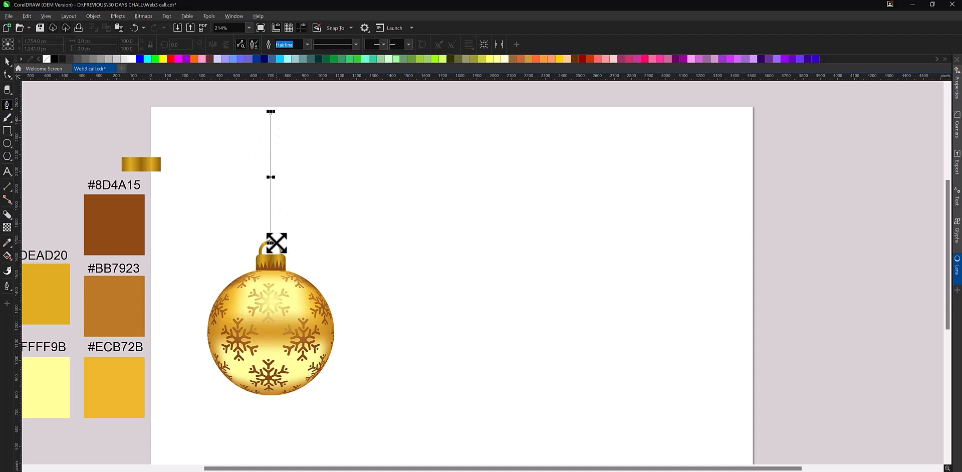
{"action": "key", "text": "space"}
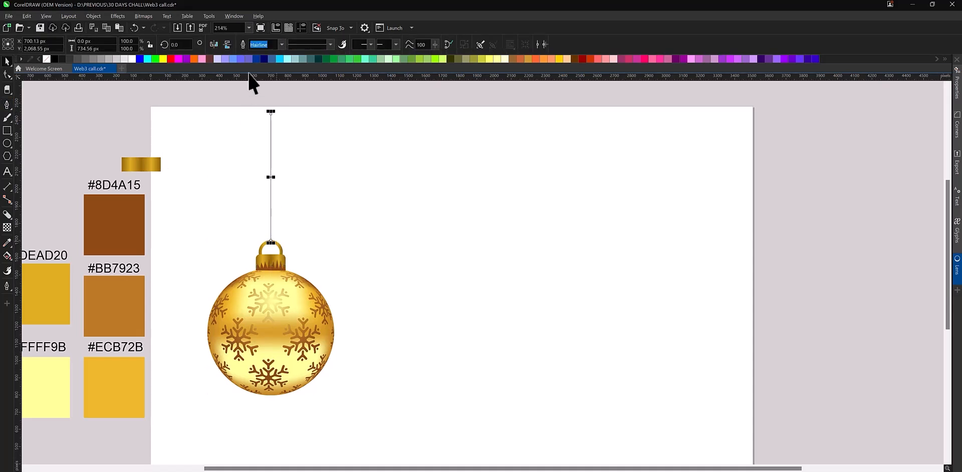
Set the hanging line's thickness to 4 pt and colour it with the #BB7923 swatch colour
{"action": "left_click", "coordinate": [282, 44]}
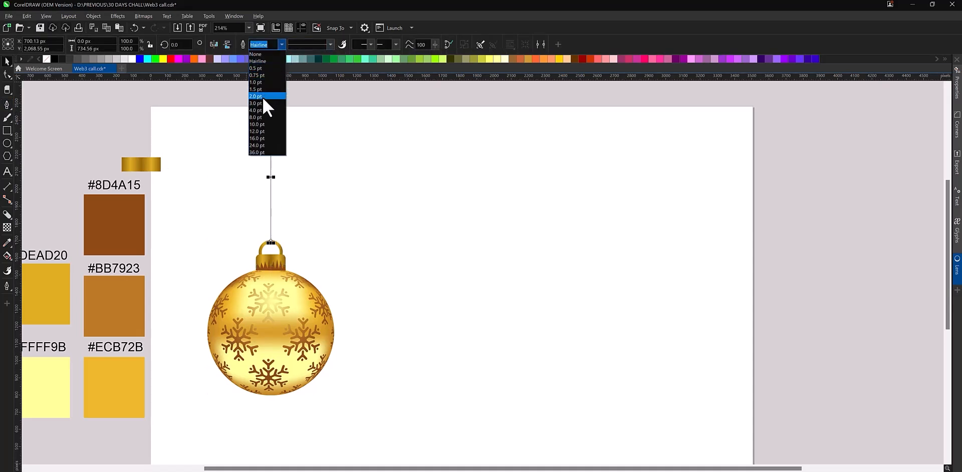
{"action": "left_click", "coordinate": [262, 97]}
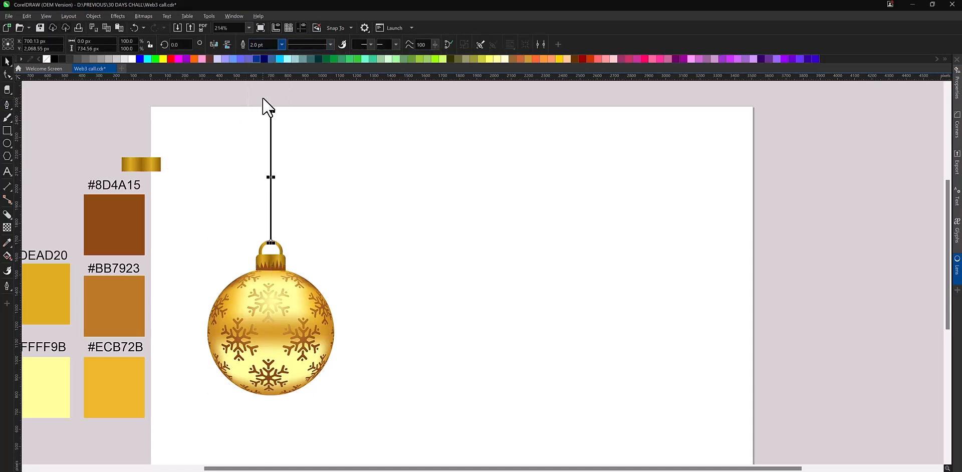
{"action": "left_click", "coordinate": [283, 44]}
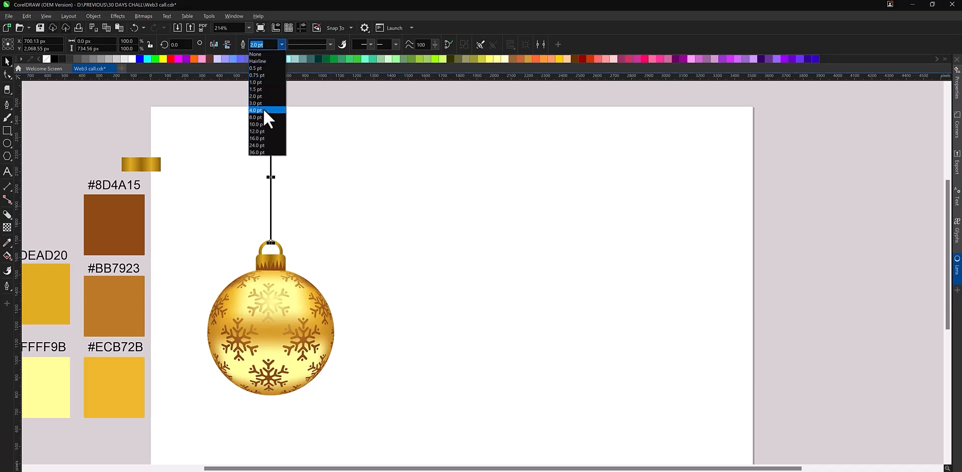
{"action": "left_click", "coordinate": [263, 110]}
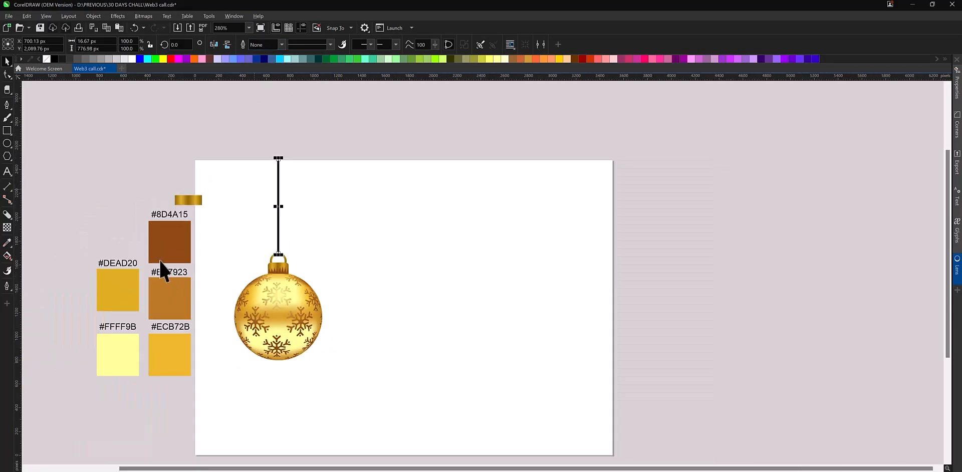
{"action": "left_click_drag", "start_coordinate": [161, 294], "coordinate": [278, 221]}
{"action": "left_click", "coordinate": [299, 246]}
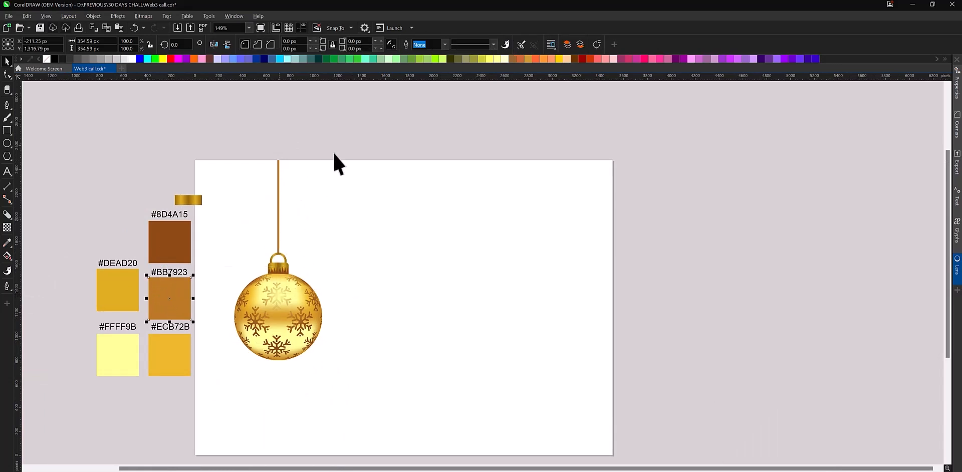
Select the ornament with its string, scale both to about 516 x 1,175 px, and move them to about X 481 px, Y 1,719 px
{"action": "left_click_drag", "start_coordinate": [397, 122], "coordinate": [209, 382]}
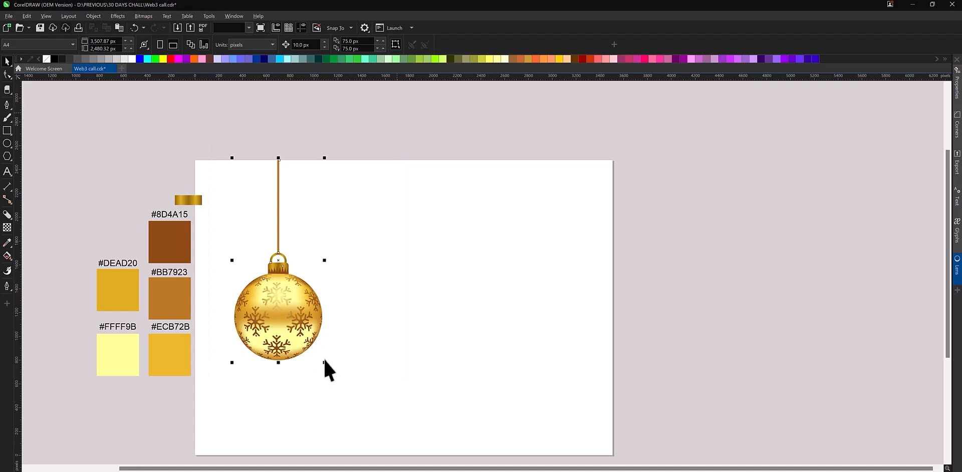
{"action": "left_click_drag", "start_coordinate": [323, 359], "coordinate": [296, 302]}
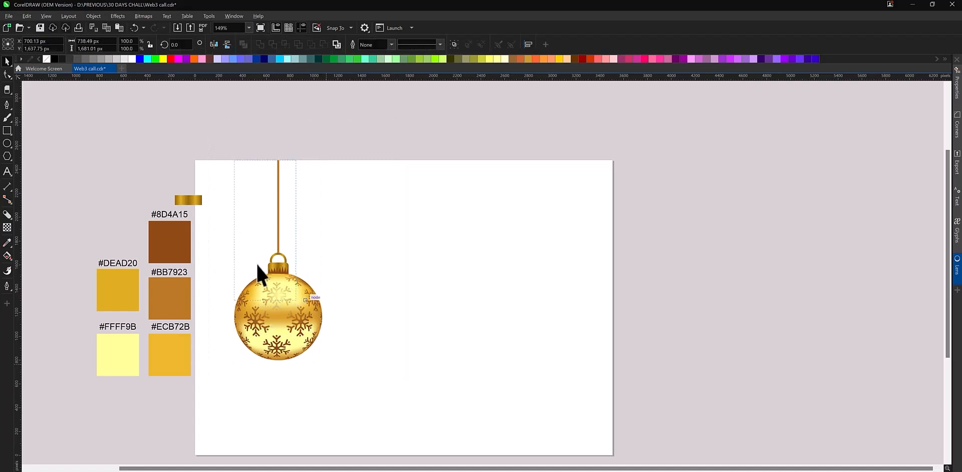
{"action": "left_click_drag", "start_coordinate": [260, 271], "coordinate": [252, 291]}
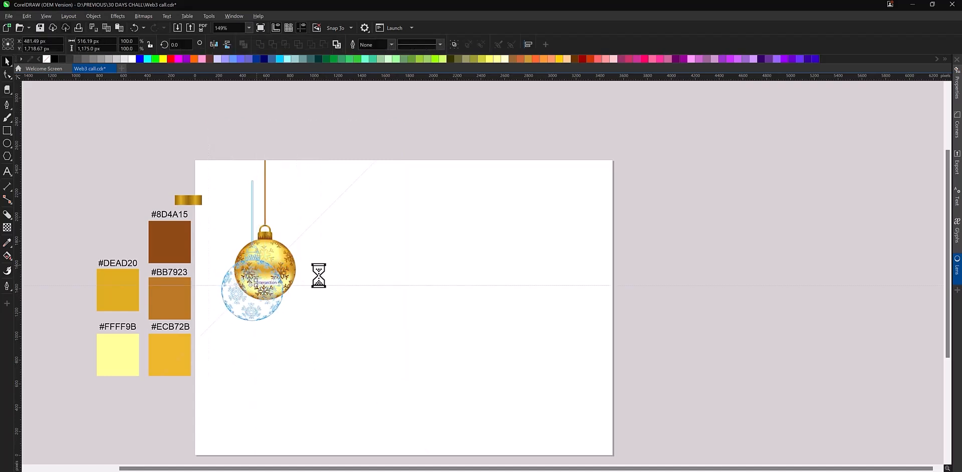
{"action": "left_click", "coordinate": [327, 273]}
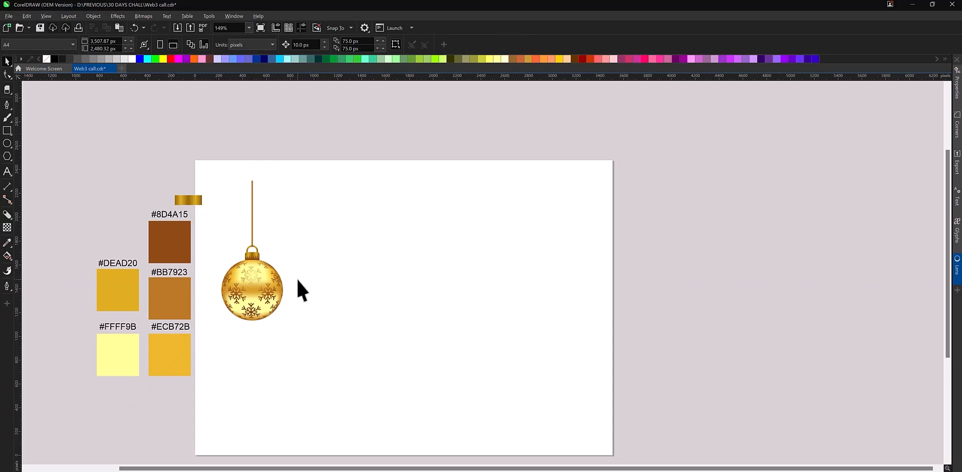
Draw a polygon about 560 x 646 px on the page beside the ornament and set it to 5 sides
{"action": "scroll", "coordinate": [310, 233], "scroll_direction": "up", "scroll_amount": 2}
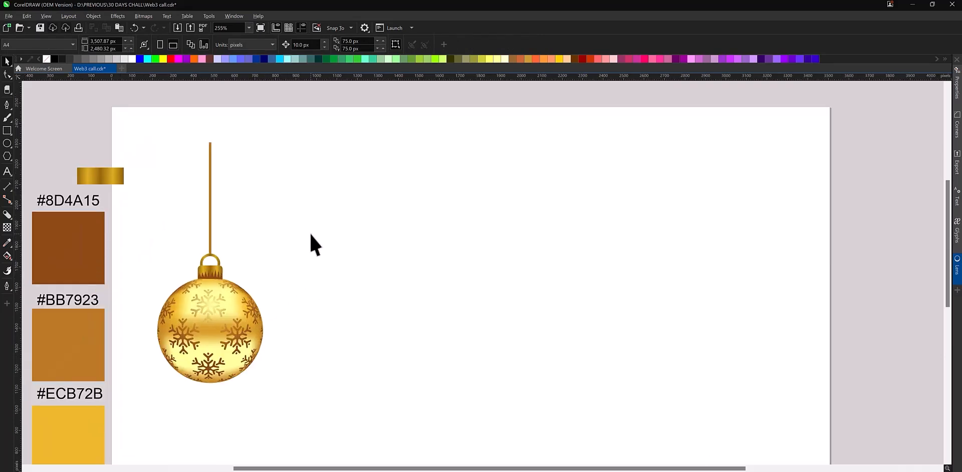
{"action": "left_click", "coordinate": [6, 158]}
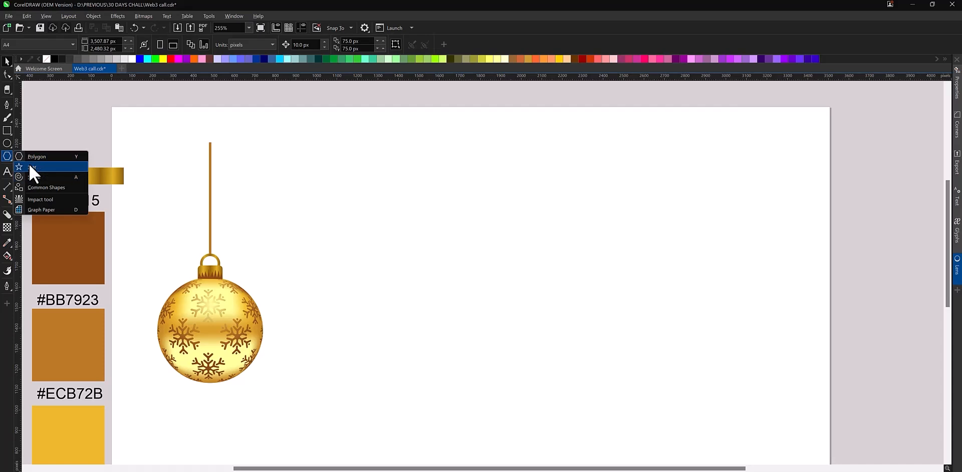
{"action": "left_click", "coordinate": [29, 155]}
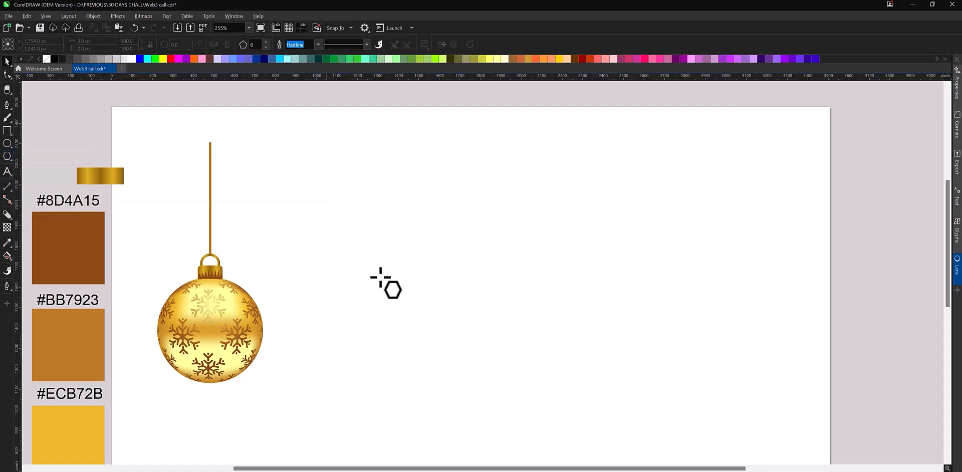
{"action": "left_click_drag", "start_coordinate": [382, 280], "coordinate": [446, 308]}
{"action": "scroll", "coordinate": [444, 237], "scroll_direction": "up", "scroll_amount": 3}
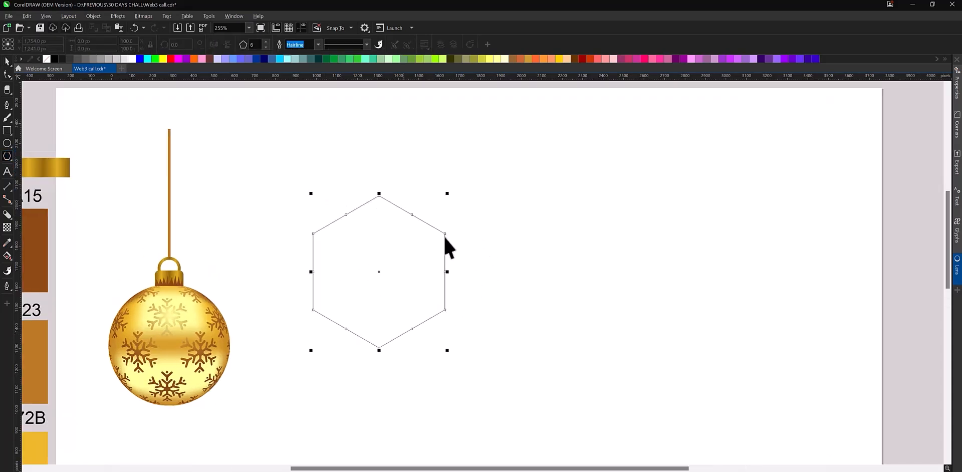
{"action": "key", "text": "space"}
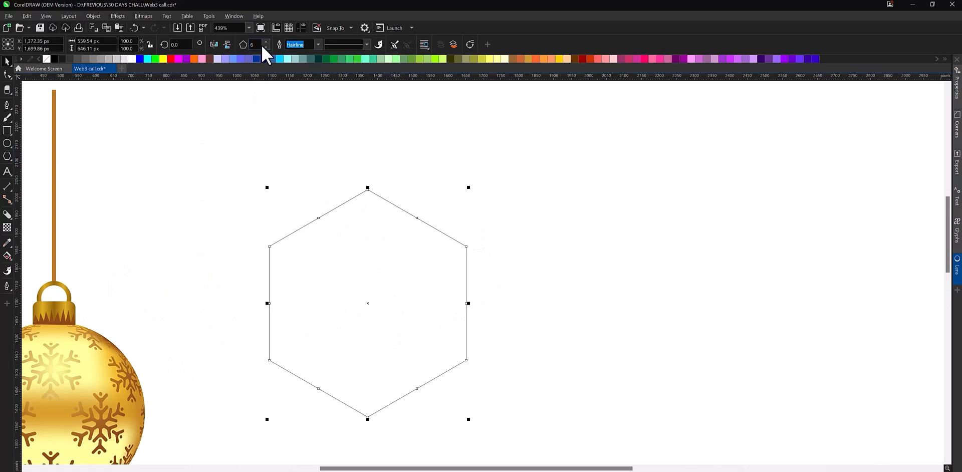
{"action": "left_click", "coordinate": [265, 46]}
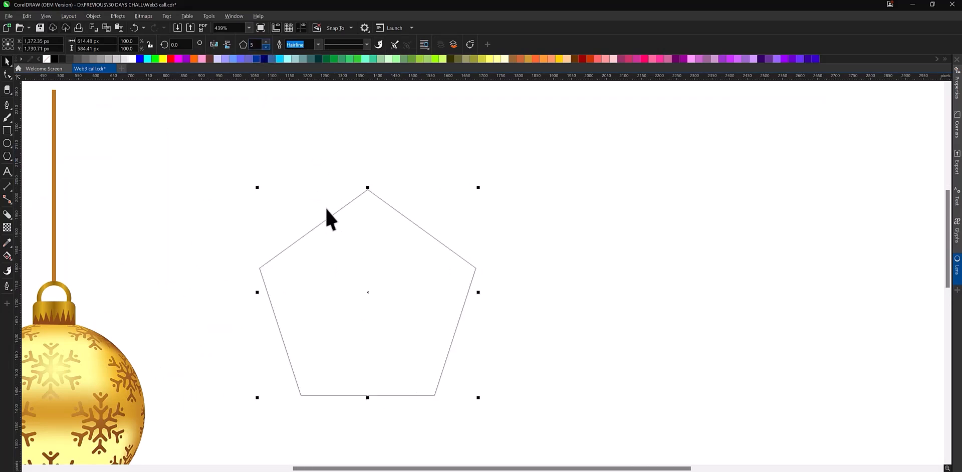
{"action": "scroll", "coordinate": [336, 241], "scroll_direction": "down", "scroll_amount": 2}
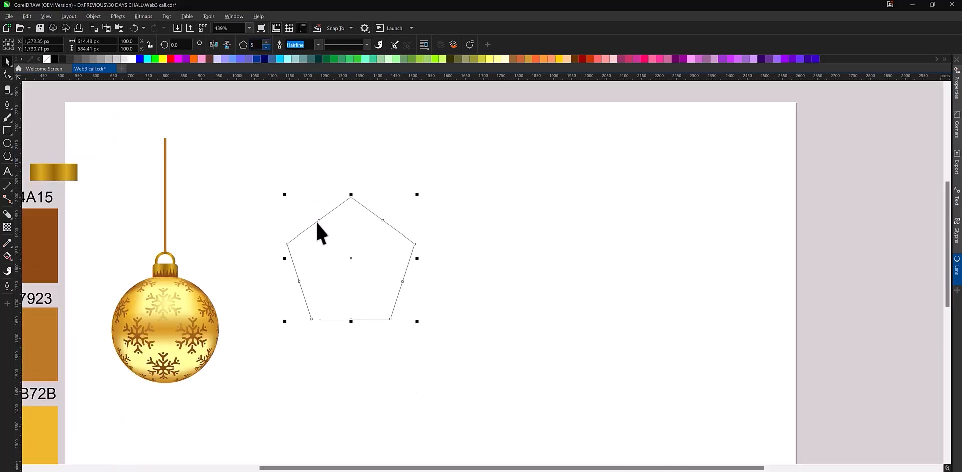
{"action": "scroll", "coordinate": [359, 238], "scroll_direction": "up", "scroll_amount": 2}
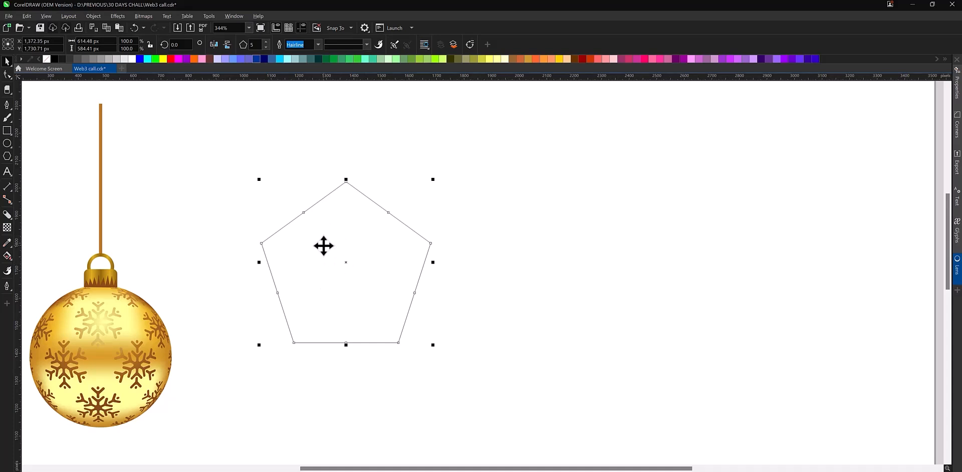
Duplicate the pentagon about 428 px horizontally and repeat the duplication to get three overlapping pentagons in a row
{"action": "left_click", "coordinate": [345, 248]}
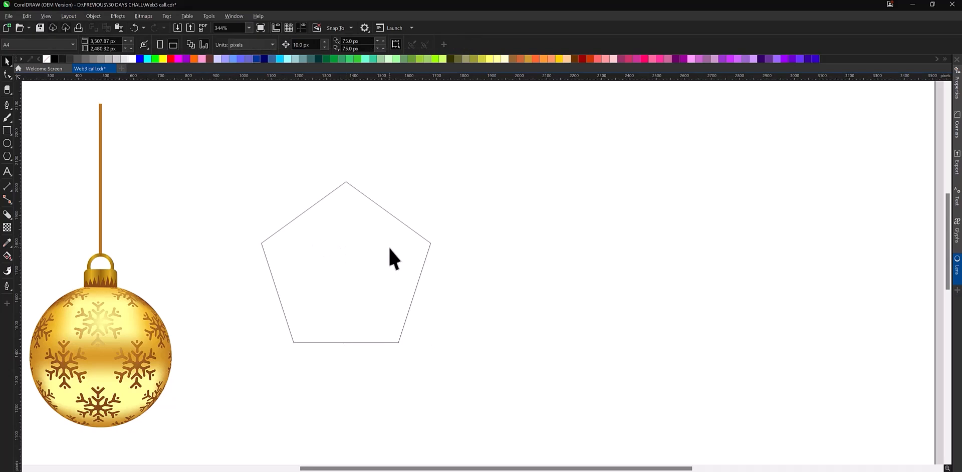
{"action": "left_click", "coordinate": [333, 251]}
{"action": "left_click", "coordinate": [439, 249]}
{"action": "left_click", "coordinate": [339, 269]}
{"action": "left_click_drag", "start_coordinate": [348, 262], "coordinate": [468, 262]}
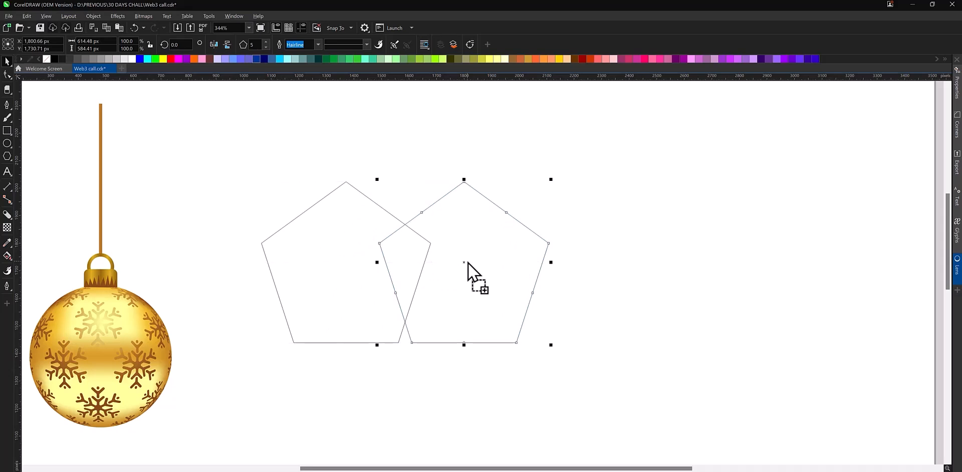
{"action": "key", "text": "ctrl+r"}
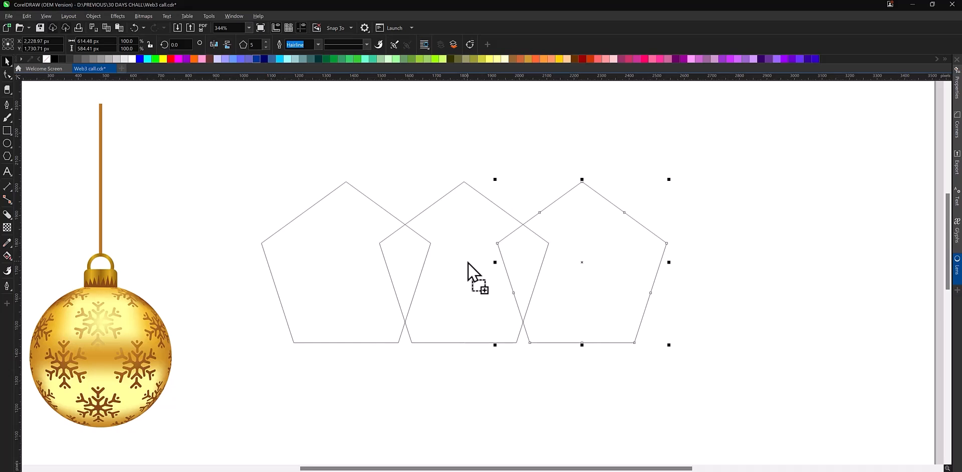
Select all three pentagons and align them so they stack exactly on the original one
{"action": "left_click", "coordinate": [469, 262], "text": "shift"}
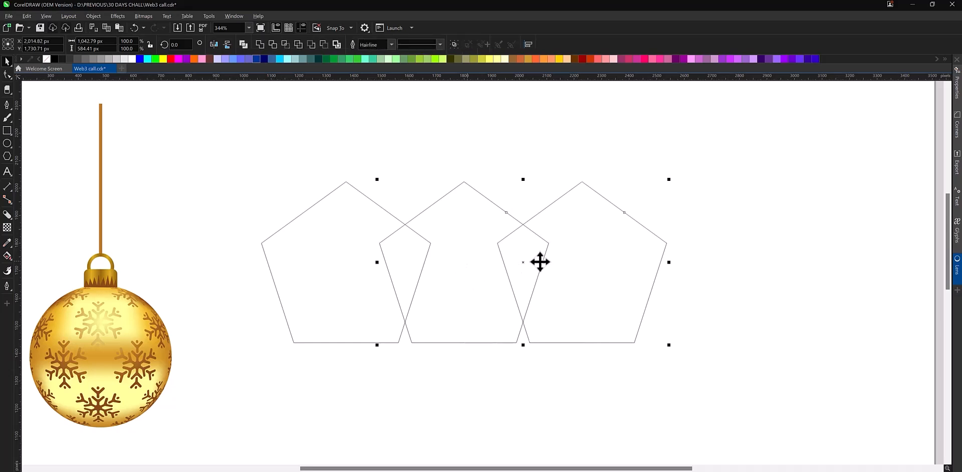
{"action": "left_click", "coordinate": [321, 262], "text": "shift"}
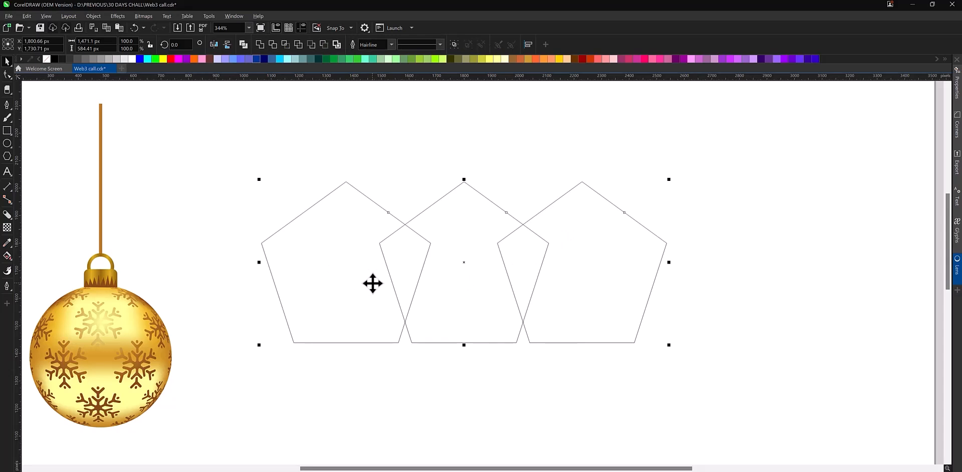
{"action": "key", "text": "ctrl+z"}
{"action": "left_click", "coordinate": [348, 282]}
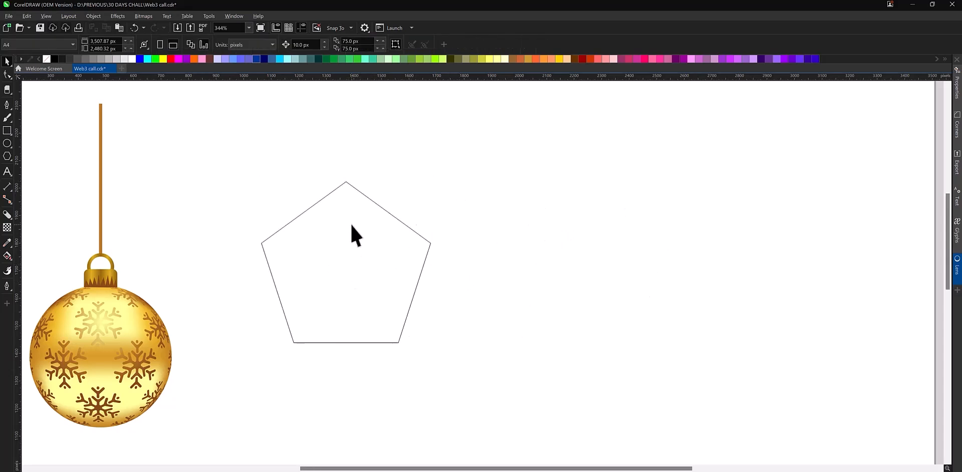
Reshape one stacked pentagon into a five-pointed star by pulling a side's midpoint node inward with the Shape tool
{"action": "left_click_drag", "start_coordinate": [244, 173], "coordinate": [483, 396]}
{"action": "left_click", "coordinate": [314, 239]}
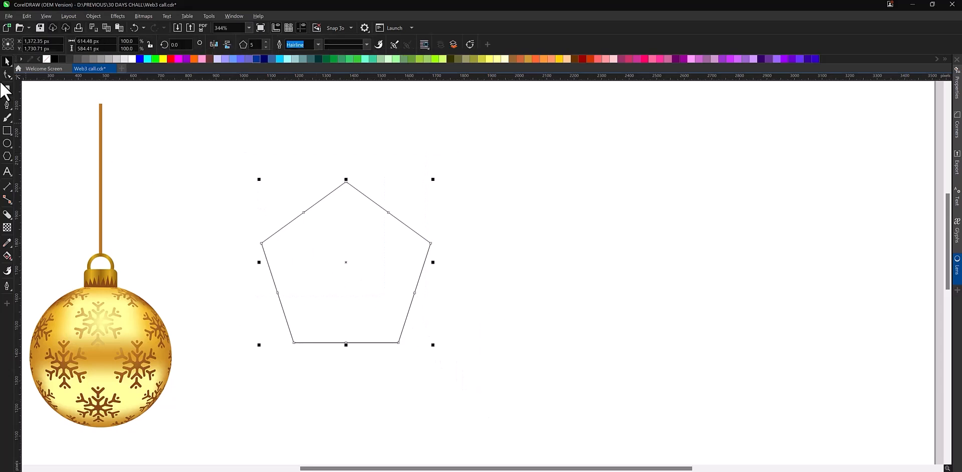
{"action": "left_click", "coordinate": [7, 75]}
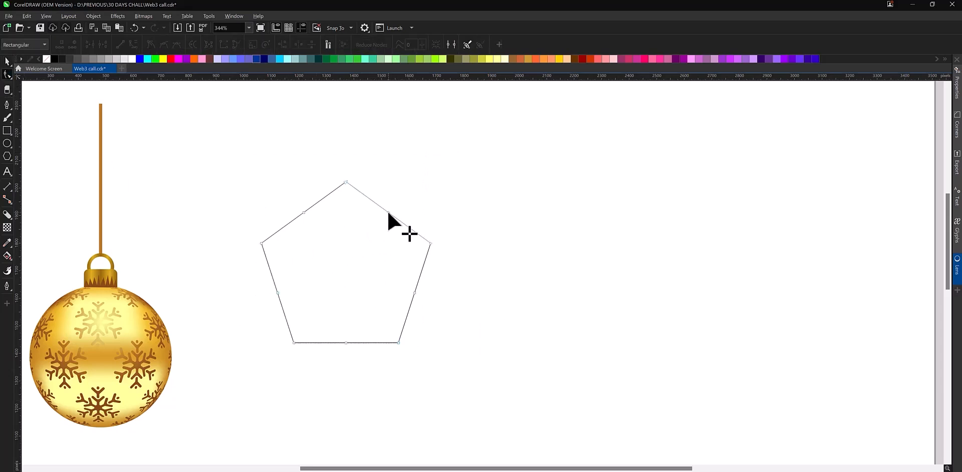
{"action": "left_click_drag", "start_coordinate": [389, 213], "coordinate": [364, 242]}
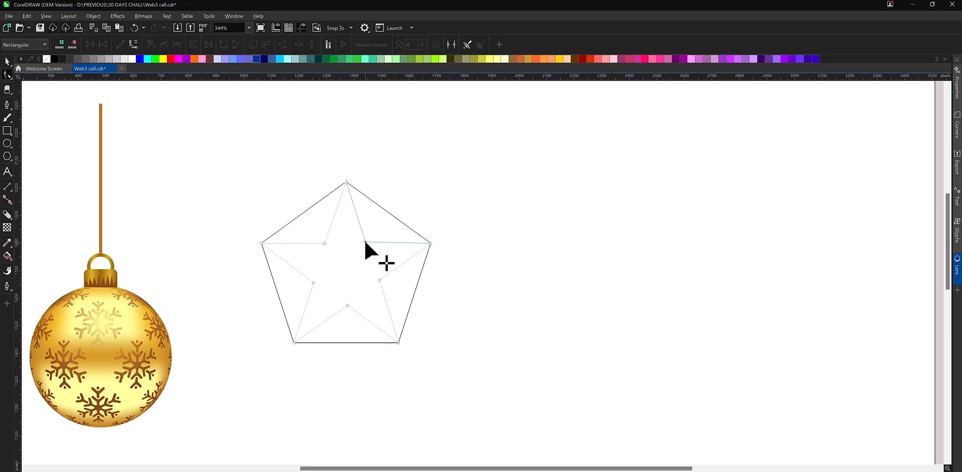
{"action": "left_click_drag", "start_coordinate": [366, 241], "coordinate": [364, 245]}
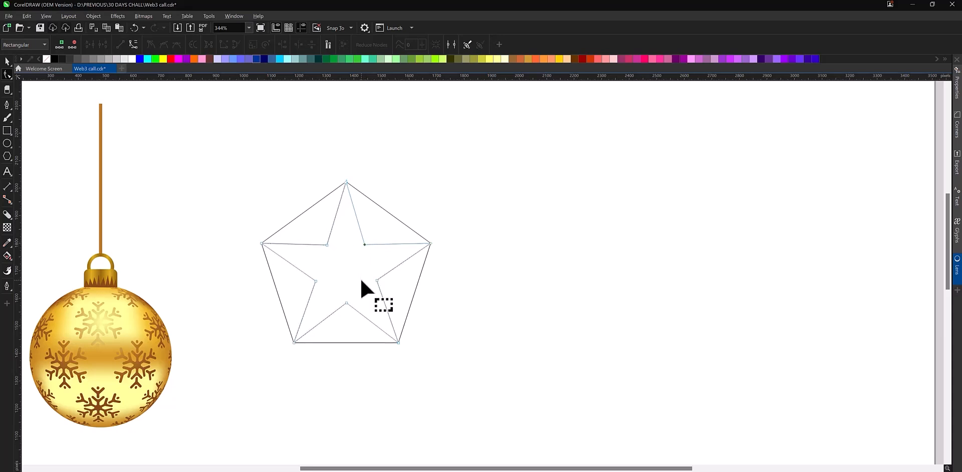
Pull a side's midpoint node of the second pentagon onto the star's centre, forming lines from the five tips to the centre
{"action": "left_click", "coordinate": [378, 220]}
{"action": "left_click_drag", "start_coordinate": [388, 212], "coordinate": [347, 270]}
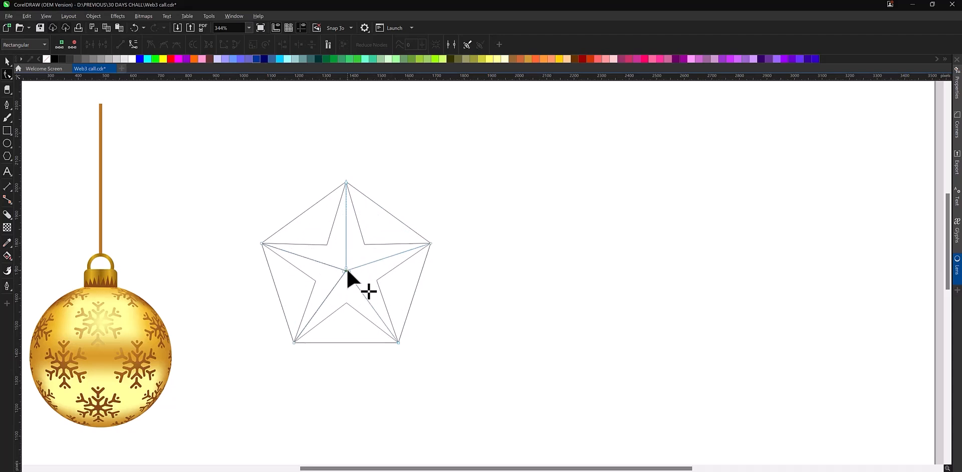
{"action": "key", "text": "ctrl+z"}
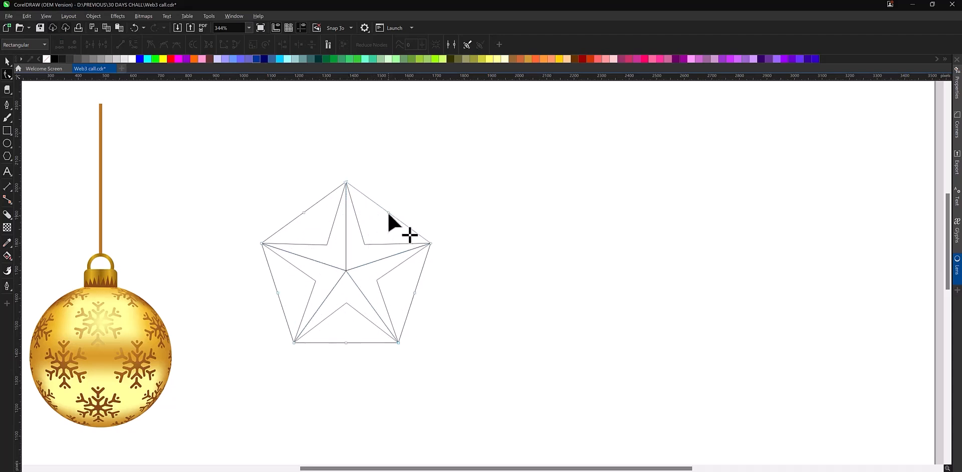
Pull a corner node of the third pentagon onto the star's centre, forming lines from the side midpoints to the centre
{"action": "left_click", "coordinate": [388, 213]}
{"action": "left_click_drag", "start_coordinate": [398, 343], "coordinate": [347, 273]}
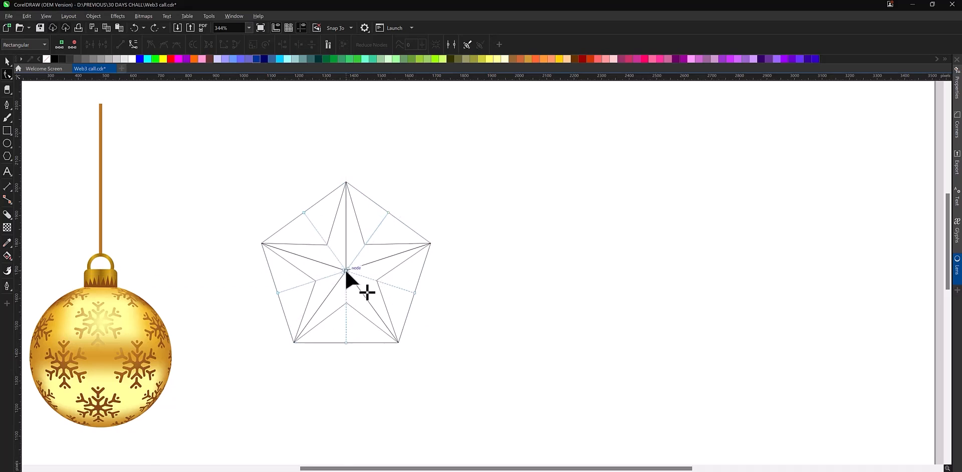
{"action": "left_click_drag", "start_coordinate": [346, 271], "coordinate": [347, 271]}
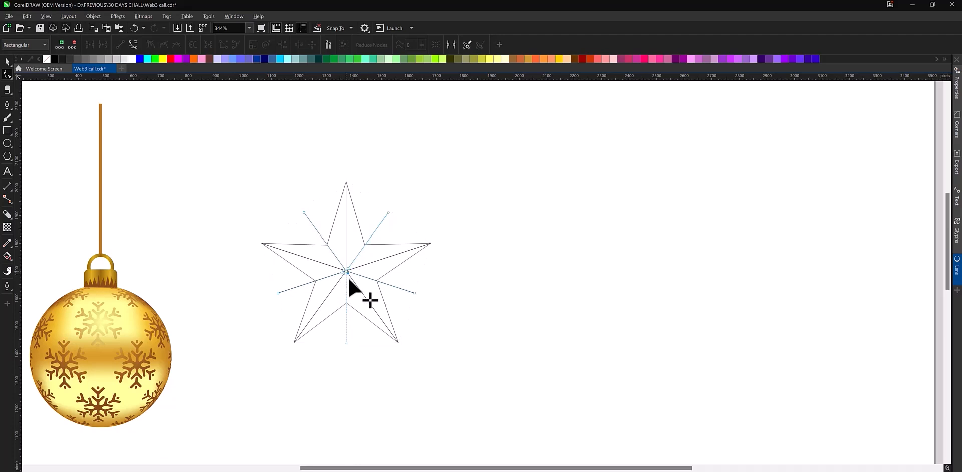
Fill the star's ten facets with teal using Smart Fill and no outline
{"action": "key", "text": "space"}
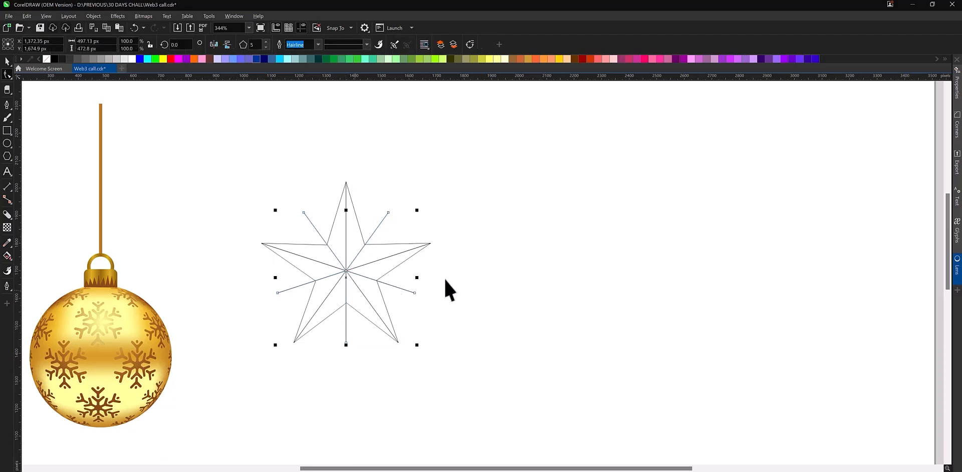
{"action": "left_click", "coordinate": [6, 257]}
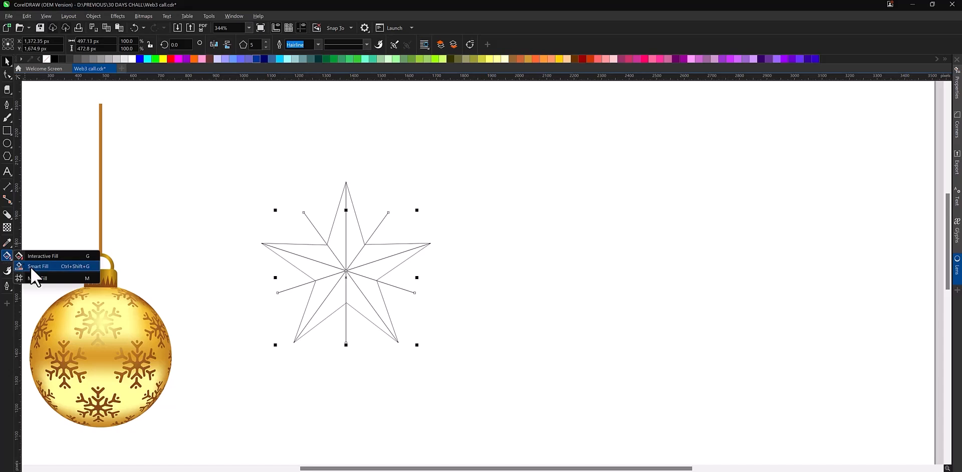
{"action": "left_click", "coordinate": [31, 267]}
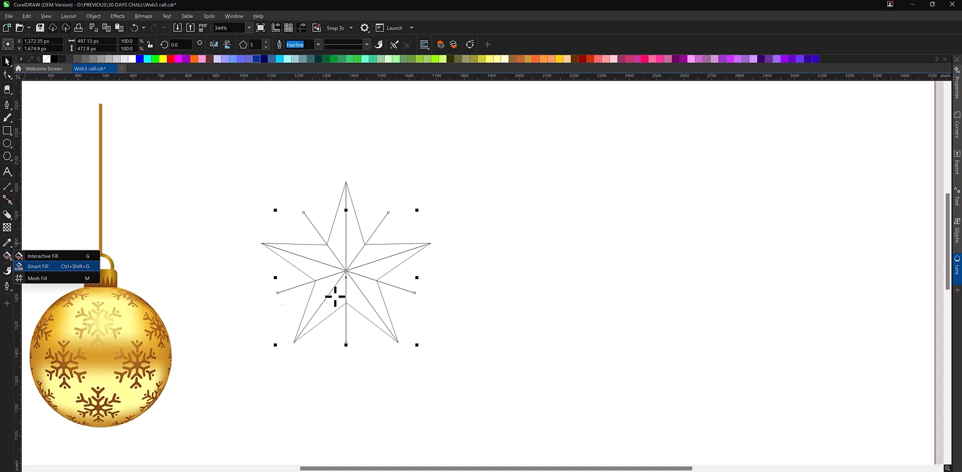
{"action": "left_click", "coordinate": [346, 253]}
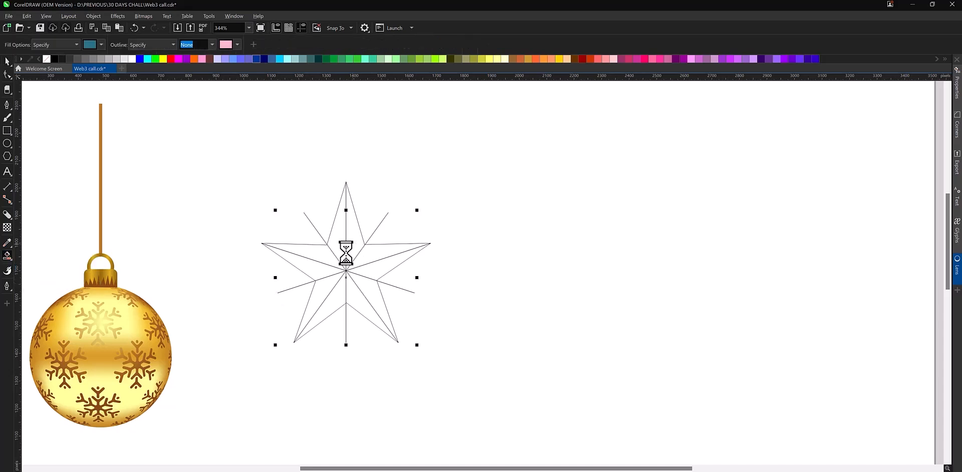
{"action": "left_click", "coordinate": [317, 253]}
{"action": "left_click", "coordinate": [315, 271]}
{"action": "left_click", "coordinate": [322, 296]}
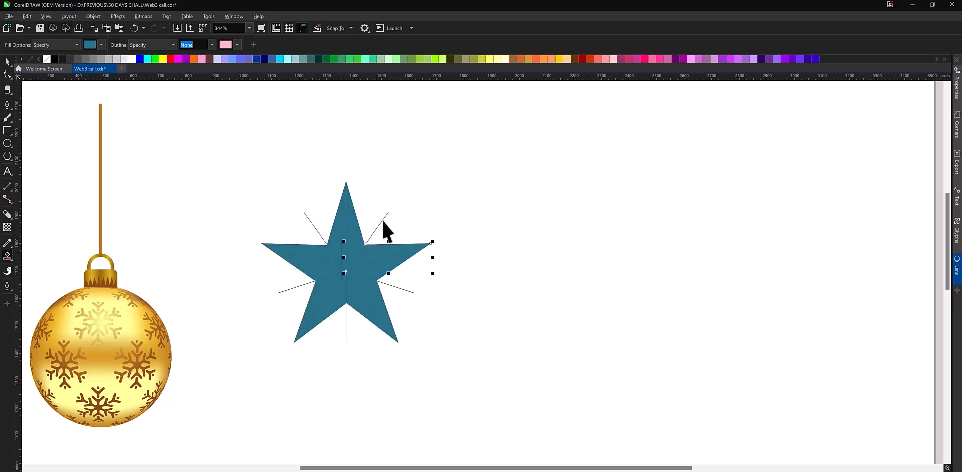
Delete the reshaped pentagon whose lines stick out beyond the star between its points
{"action": "key", "text": "space"}
{"action": "left_click", "coordinate": [382, 221]}
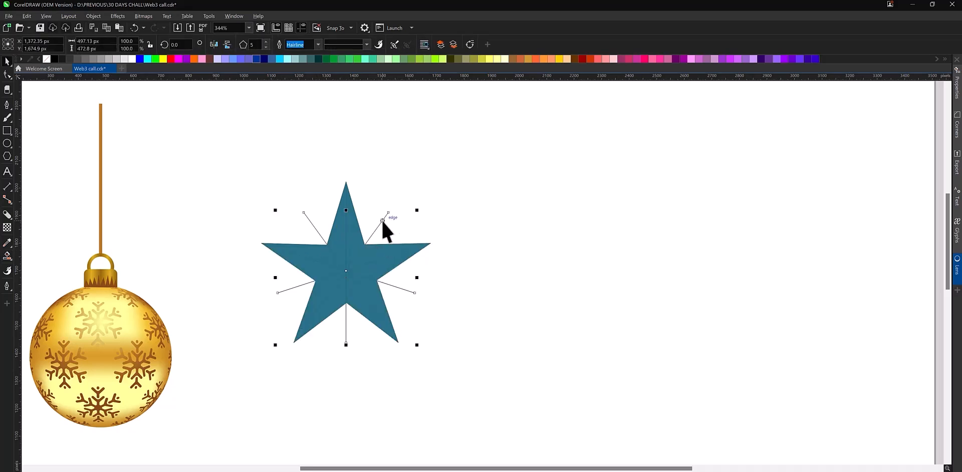
{"action": "key", "text": "Delete"}
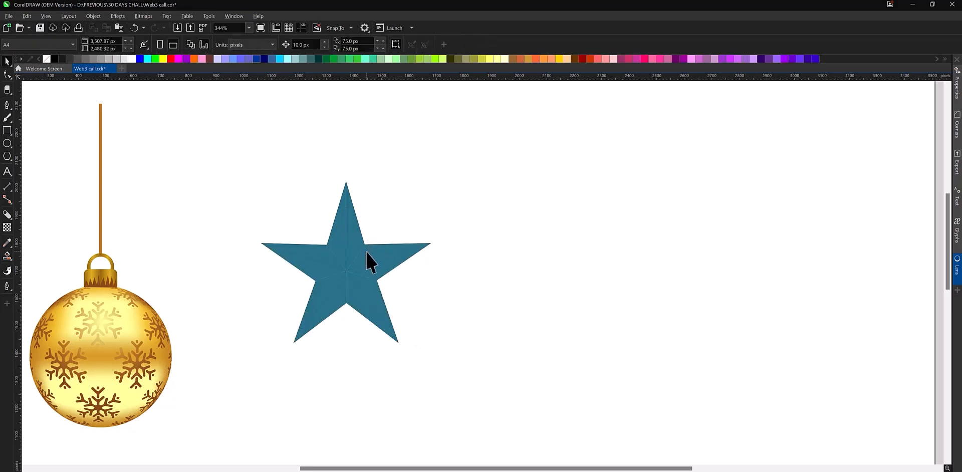
Remove the original star outline and the tip-to-centre lines, keeping only the filled teal facets
{"action": "left_click", "coordinate": [366, 251]}
{"action": "left_click", "coordinate": [335, 235], "text": "shift"}
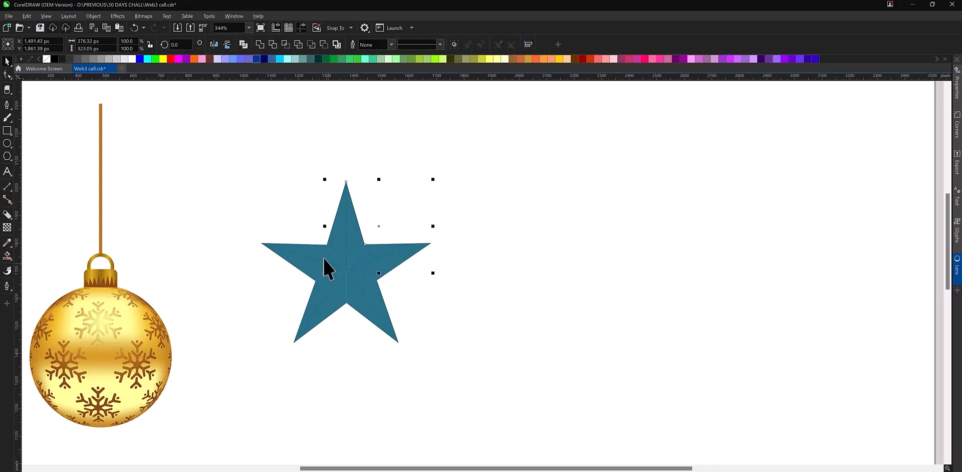
{"action": "left_click", "coordinate": [330, 294], "text": "shift"}
{"action": "left_click", "coordinate": [362, 307], "text": "shift"}
{"action": "key", "text": "Delete"}
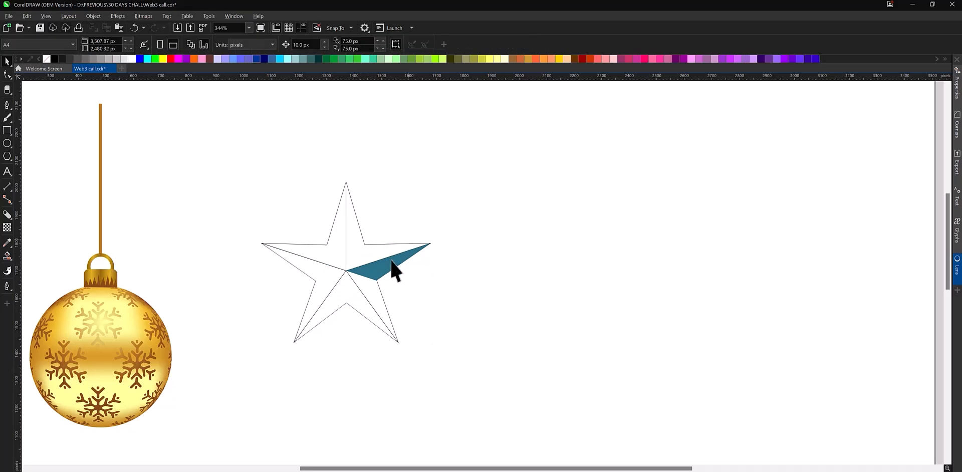
{"action": "key", "text": "ctrl+z"}
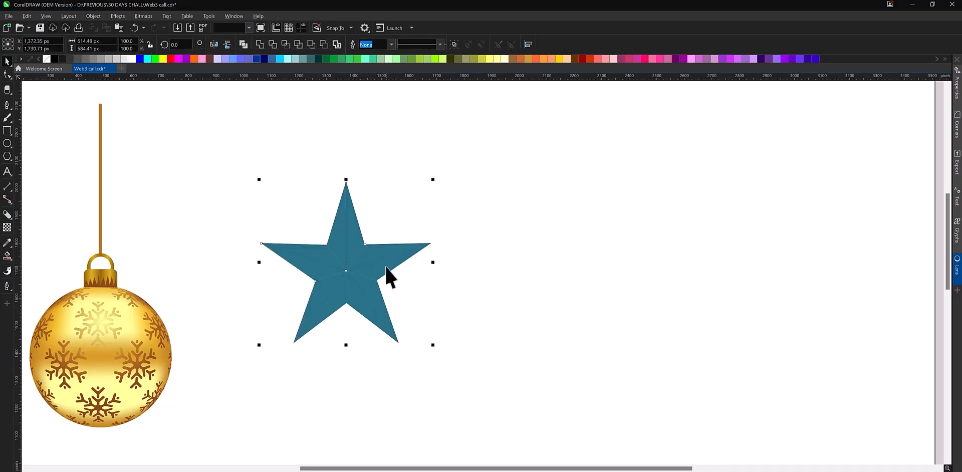
{"action": "key", "text": "Delete"}
{"action": "left_click_drag", "start_coordinate": [241, 347], "coordinate": [231, 383]}
{"action": "key", "text": "Delete"}
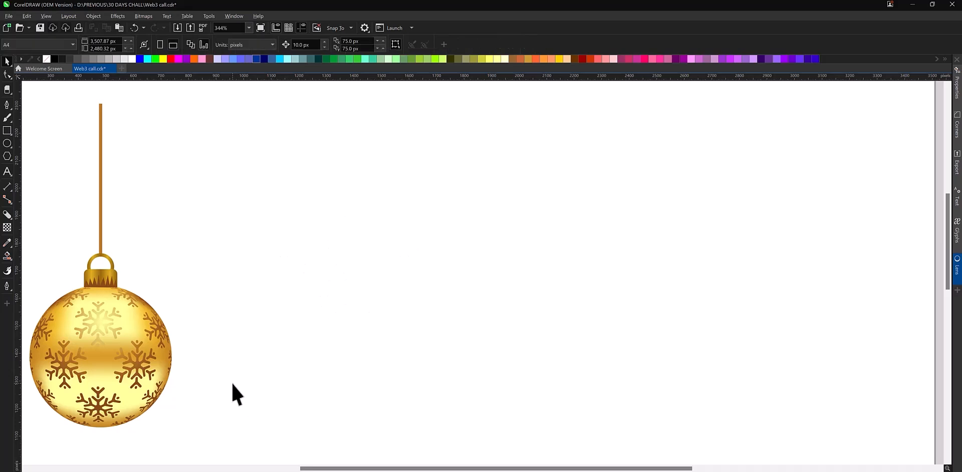
{"action": "key", "text": "ctrl+z"}
{"action": "key", "text": "ctrl+z"}
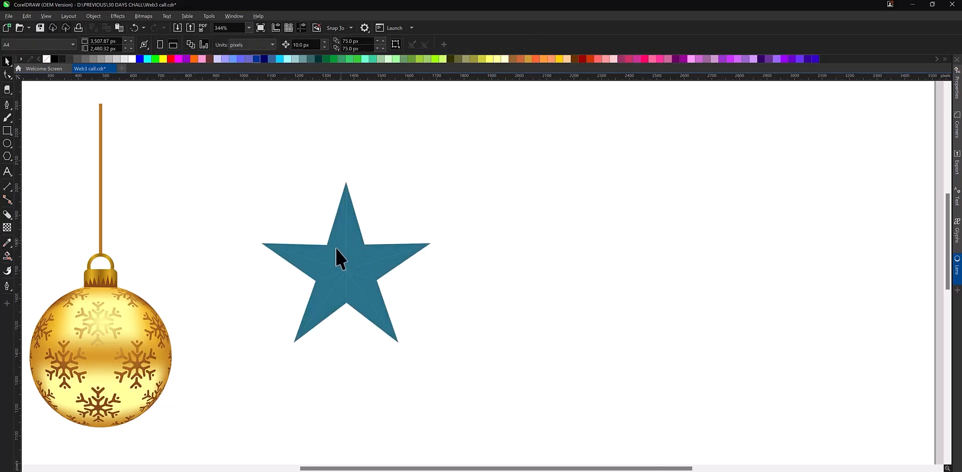
Fill five alternating facets of the star with magenta and weld them into one object
{"action": "left_click", "coordinate": [350, 248]}
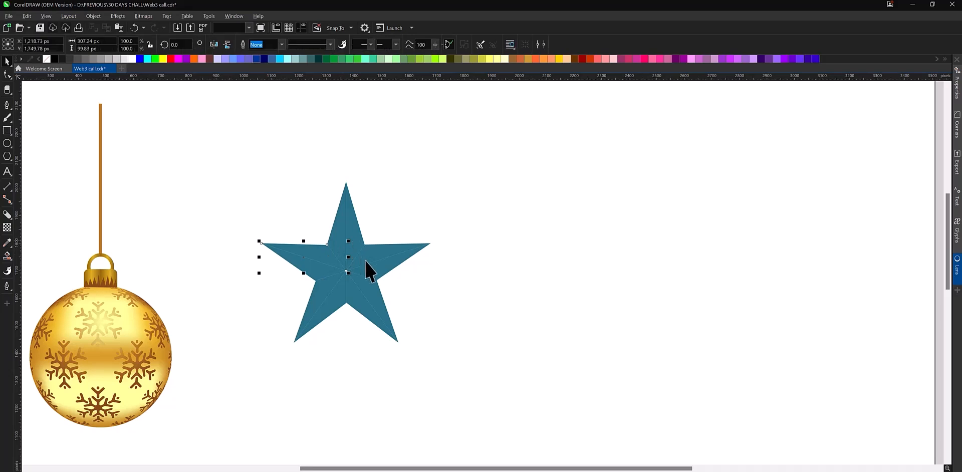
{"action": "left_click", "coordinate": [354, 243], "text": "shift"}
{"action": "left_click", "coordinate": [374, 274], "text": "shift"}
{"action": "left_click", "coordinate": [319, 294], "text": "shift"}
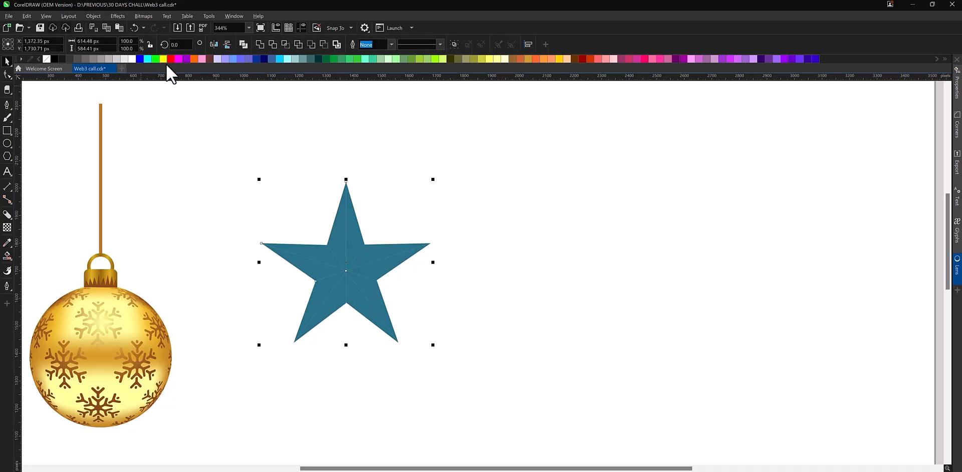
{"action": "scroll", "coordinate": [329, 238], "scroll_direction": "down", "scroll_amount": 2}
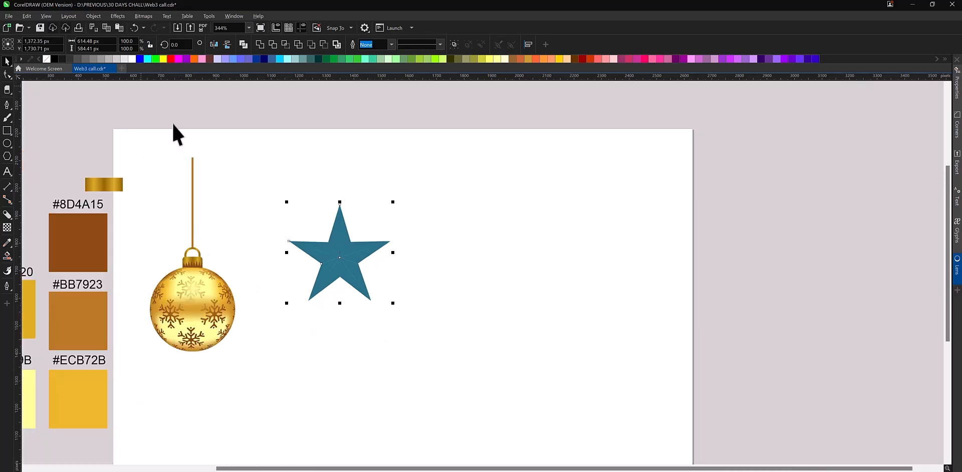
{"action": "left_click", "coordinate": [178, 58]}
{"action": "scroll", "coordinate": [319, 231], "scroll_direction": "up", "scroll_amount": 1}
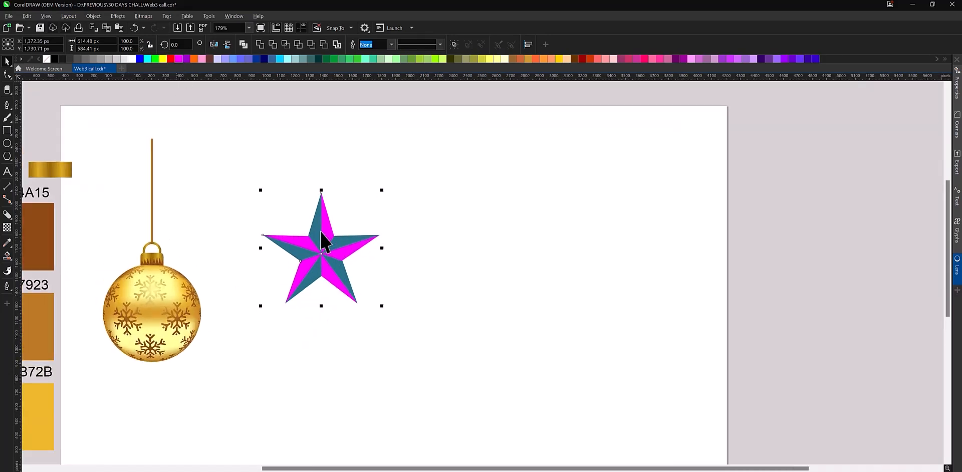
{"action": "scroll", "coordinate": [321, 236], "scroll_direction": "up", "scroll_amount": 3}
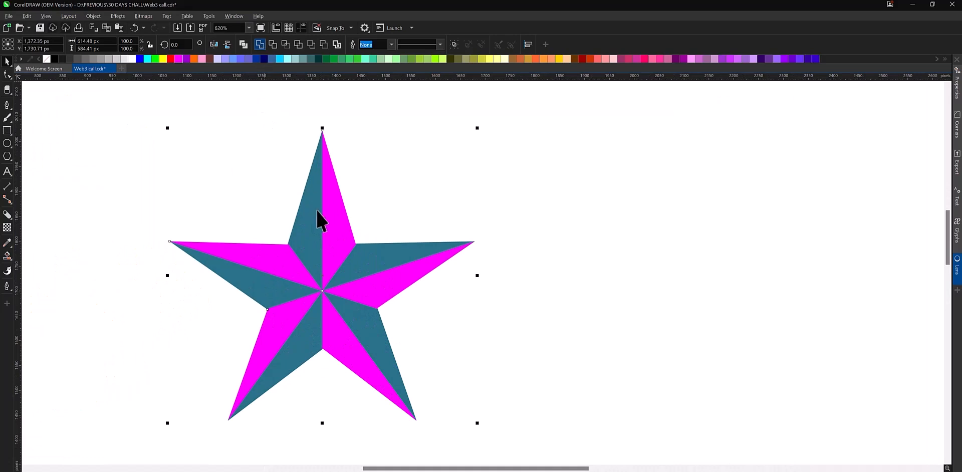
Weld the five remaining teal facets into one object and undo a test move of it
{"action": "left_click", "coordinate": [311, 231]}
{"action": "left_click", "coordinate": [367, 330], "text": "shift"}
{"action": "left_click", "coordinate": [317, 337], "text": "shift"}
{"action": "left_click", "coordinate": [253, 290], "text": "shift"}
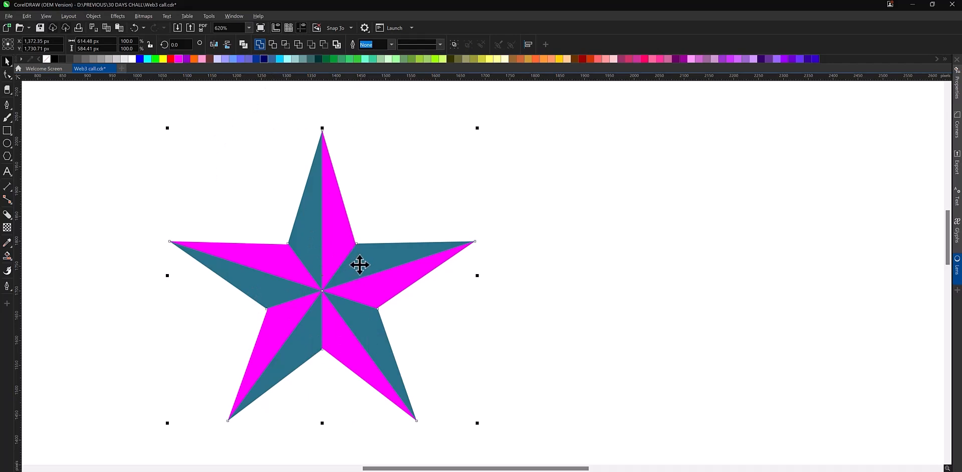
{"action": "left_click_drag", "start_coordinate": [361, 264], "coordinate": [556, 228]}
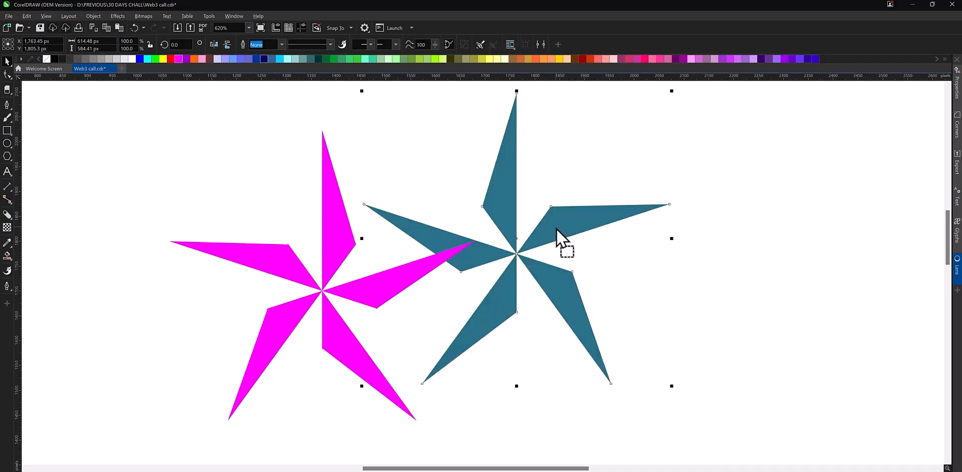
{"action": "key", "text": "ctrl+z"}
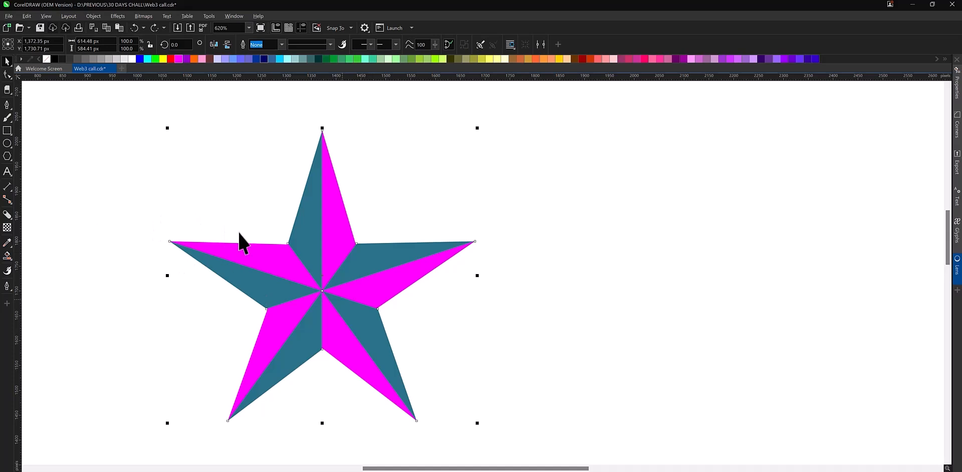
Copy the fill of the brown #8D4A15 swatch onto the teal facets
{"action": "scroll", "coordinate": [415, 240], "scroll_direction": "down", "scroll_amount": 3}
{"action": "scroll", "coordinate": [413, 236], "scroll_direction": "down", "scroll_amount": 1}
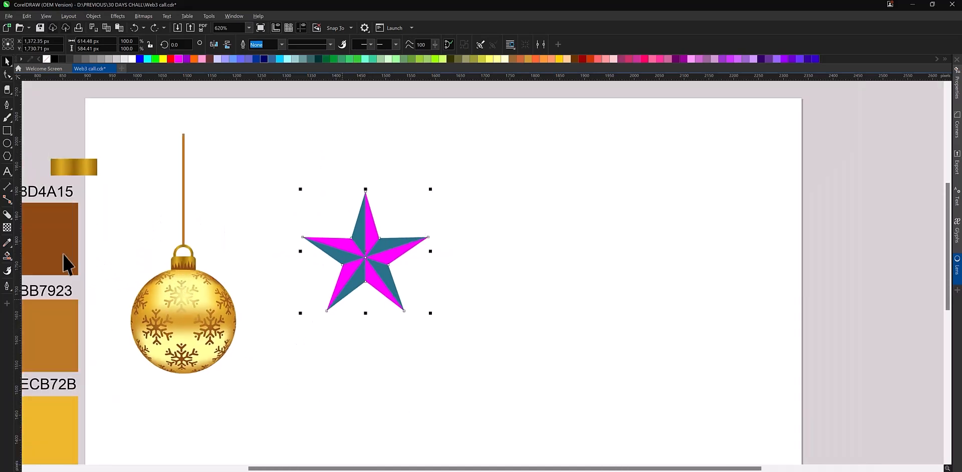
{"action": "left_click_drag", "start_coordinate": [62, 241], "coordinate": [357, 233]}
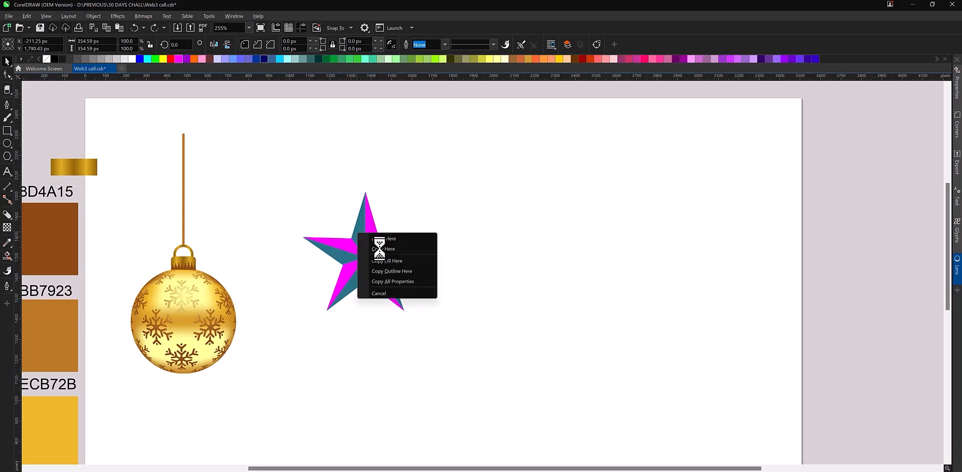
{"action": "left_click", "coordinate": [384, 261]}
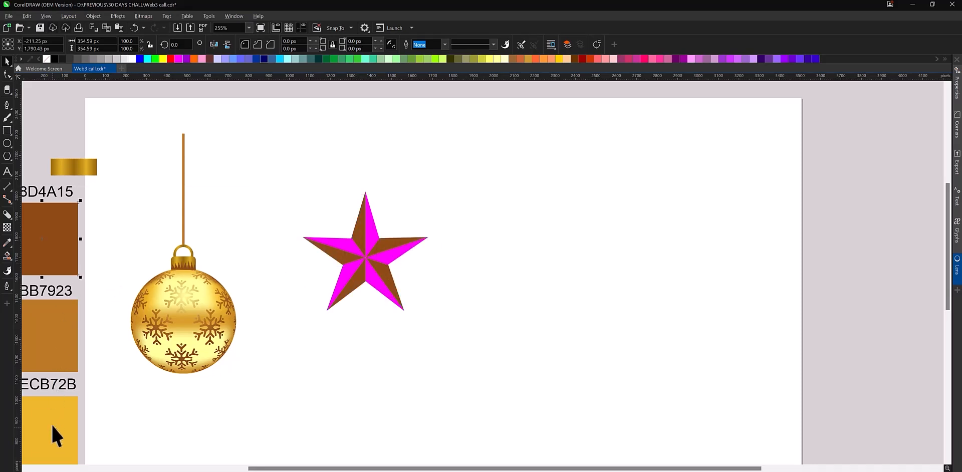
Copy the fill of the golden #ECB72B swatch onto the magenta facets and clear the selection
{"action": "left_click_drag", "start_coordinate": [52, 425], "coordinate": [374, 235]}
{"action": "left_click", "coordinate": [396, 262]}
{"action": "left_click", "coordinate": [461, 189]}
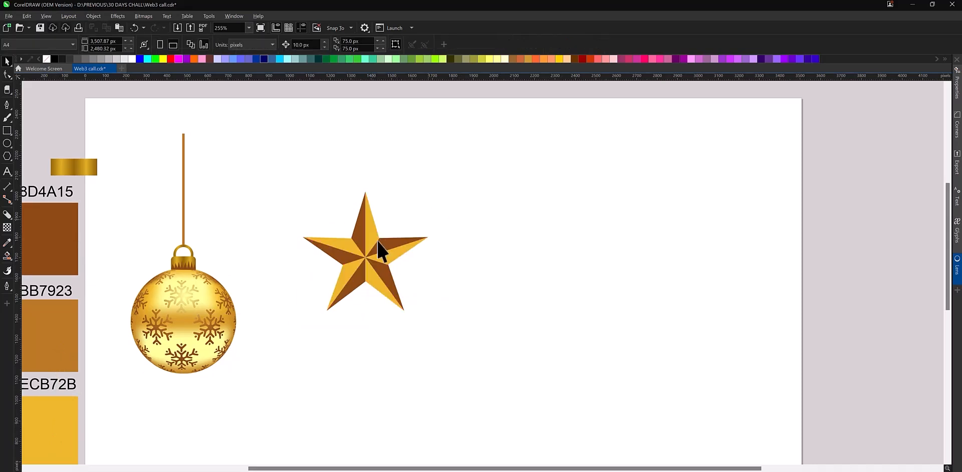
Give the golden facets a linear gradient running from just below the star's centre up into its top point
{"action": "scroll", "coordinate": [382, 241], "scroll_direction": "up", "scroll_amount": 2}
{"action": "scroll", "coordinate": [381, 239], "scroll_direction": "up", "scroll_amount": 3}
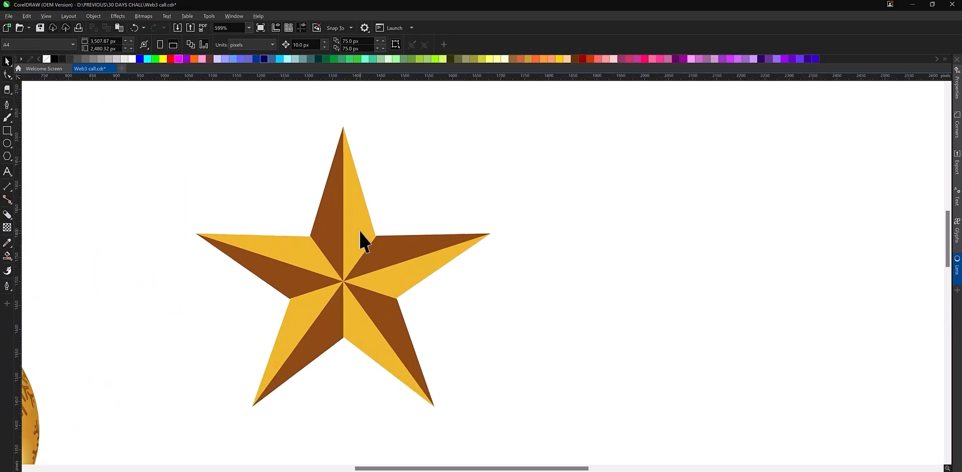
{"action": "left_click", "coordinate": [360, 274]}
{"action": "scroll", "coordinate": [381, 276], "scroll_direction": "down", "scroll_amount": 3}
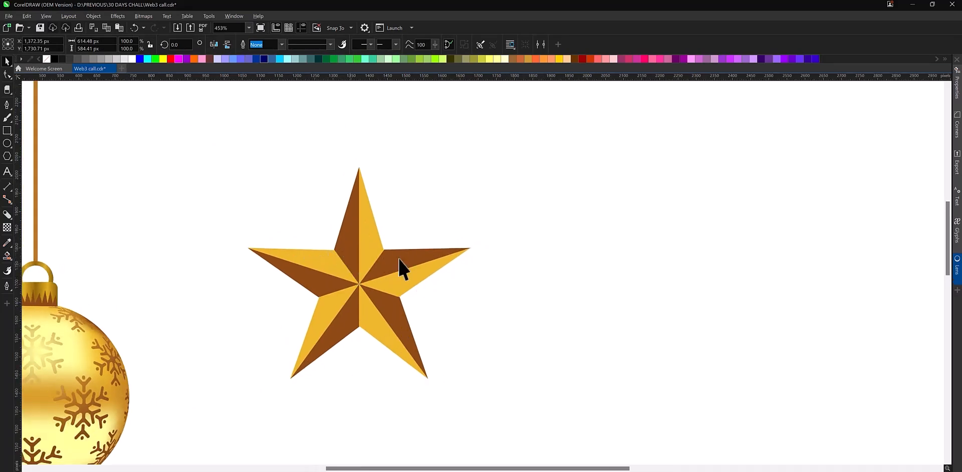
{"action": "left_click", "coordinate": [375, 241]}
{"action": "scroll", "coordinate": [380, 271], "scroll_direction": "up", "scroll_amount": 3}
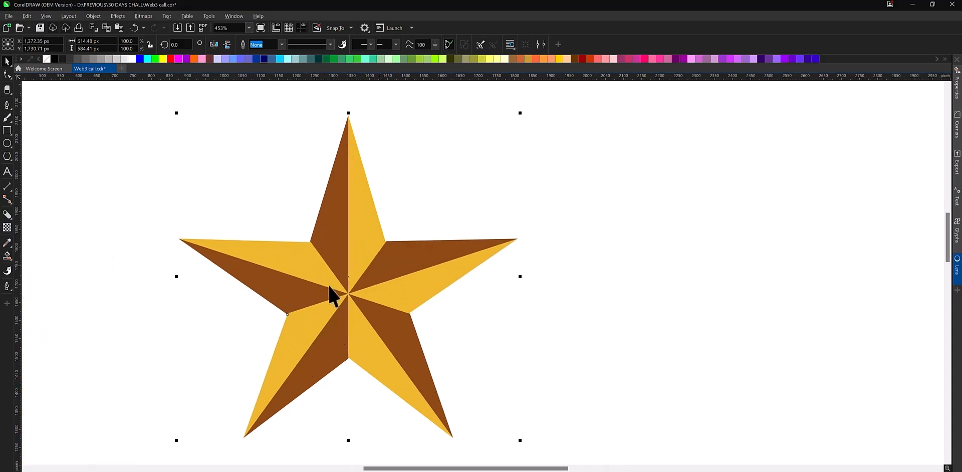
{"action": "key", "text": "g"}
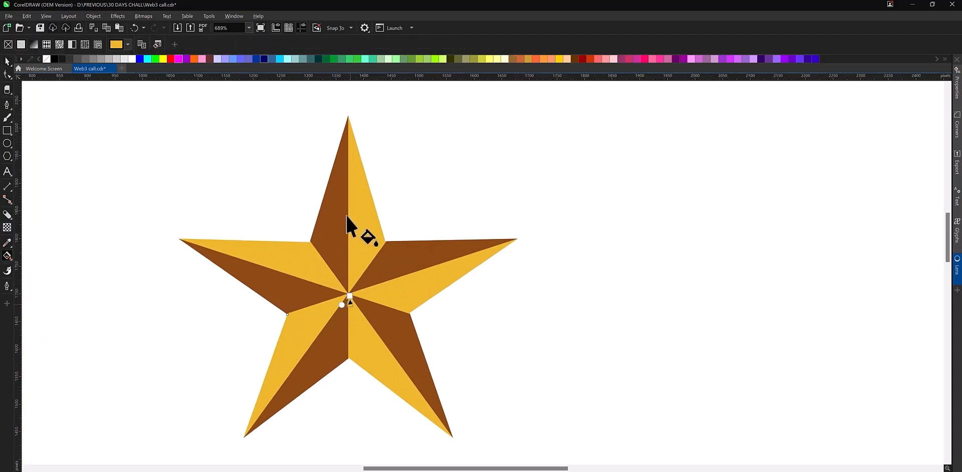
{"action": "left_click_drag", "start_coordinate": [350, 304], "coordinate": [351, 194]}
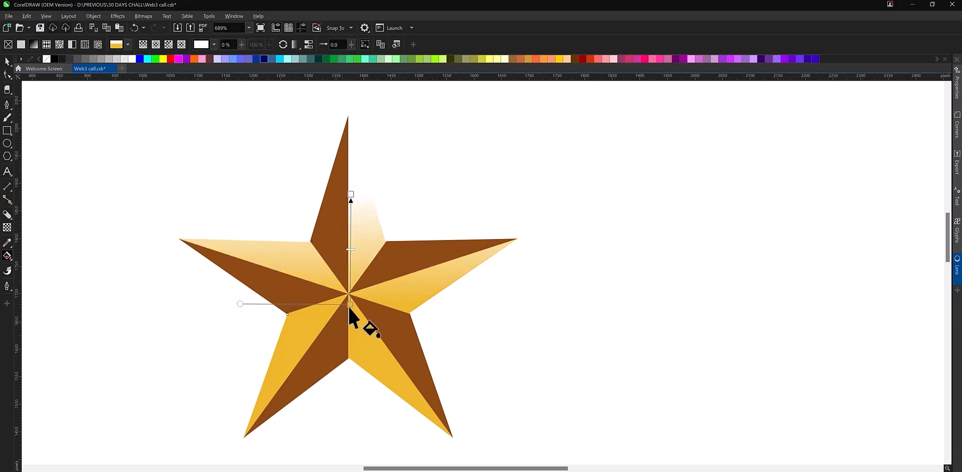
{"action": "mouse_move", "coordinate": [350, 306]}
{"action": "left_mouse_down"}
{"action": "mouse_move", "coordinate": [347, 320]}
{"action": "mouse_move", "coordinate": [346, 311]}
{"action": "left_mouse_up"}
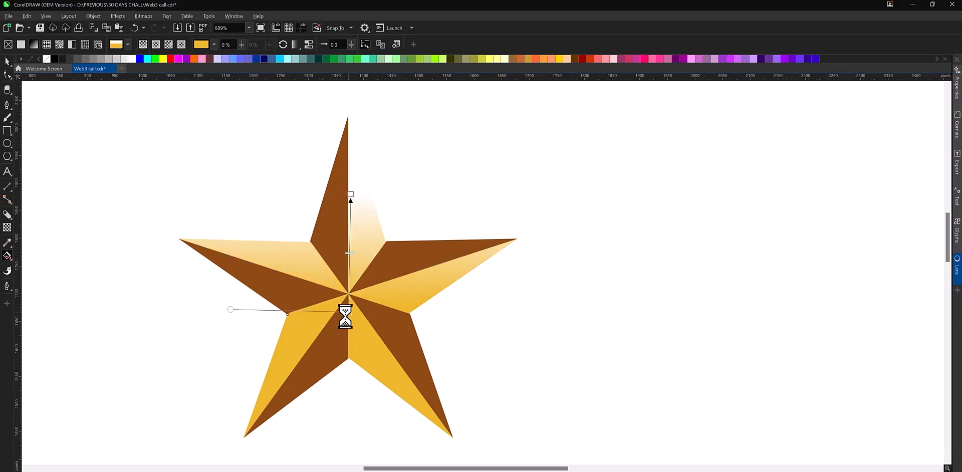
Set the outer colour of the golden facets' gradient to #ECB72B and its colour near the star's centre to #BB7923
{"action": "left_click", "coordinate": [350, 194]}
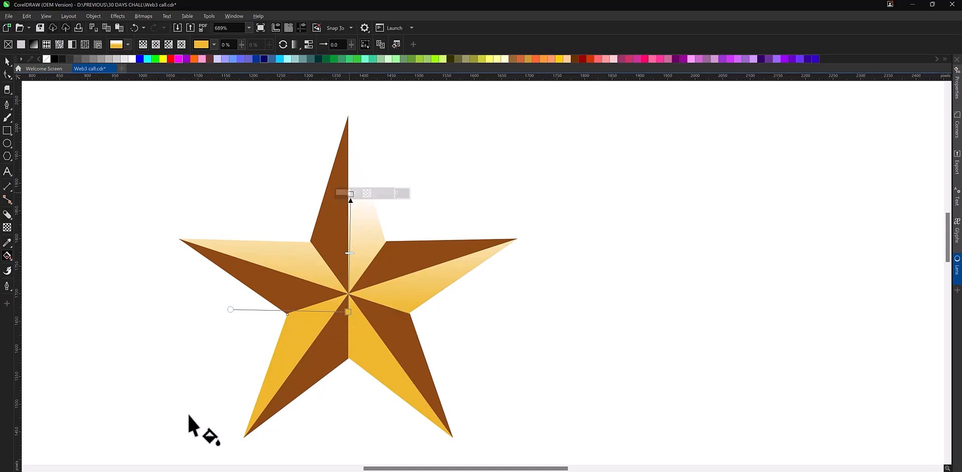
{"action": "scroll", "coordinate": [412, 176], "scroll_direction": "down", "scroll_amount": 2}
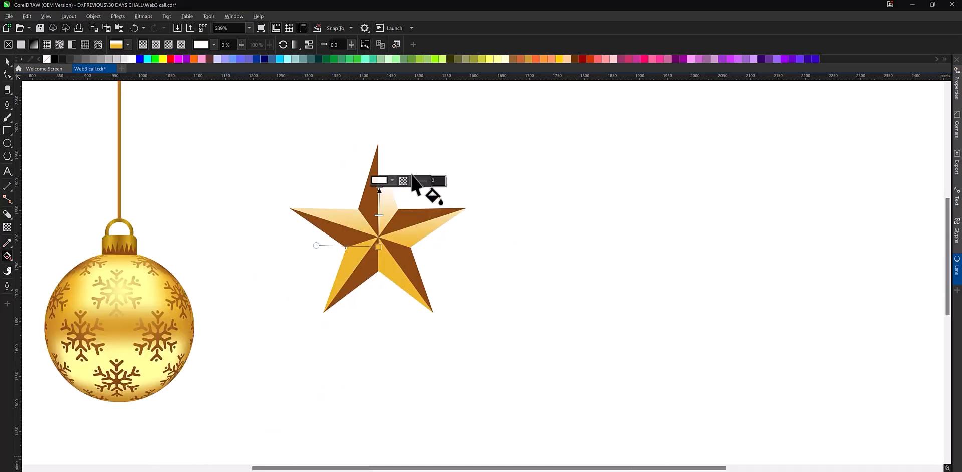
{"action": "scroll", "coordinate": [273, 248], "scroll_direction": "down", "scroll_amount": 3}
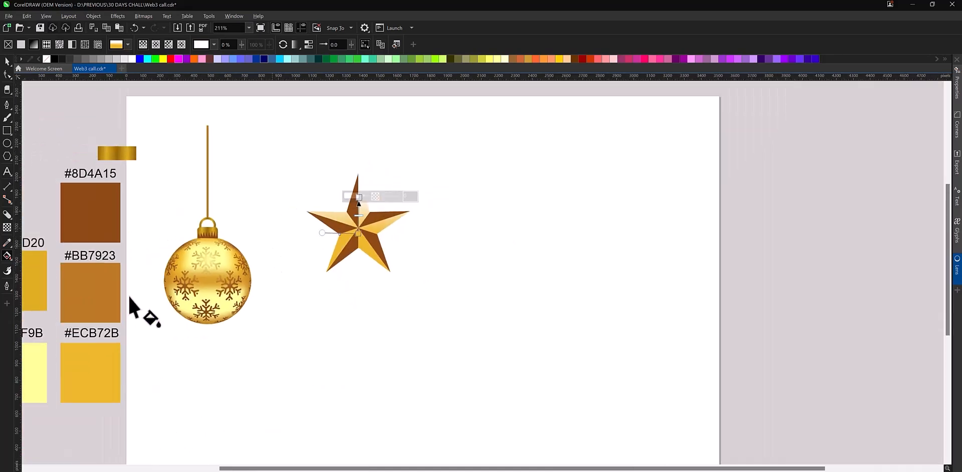
{"action": "scroll", "coordinate": [230, 305], "scroll_direction": "down", "scroll_amount": 1}
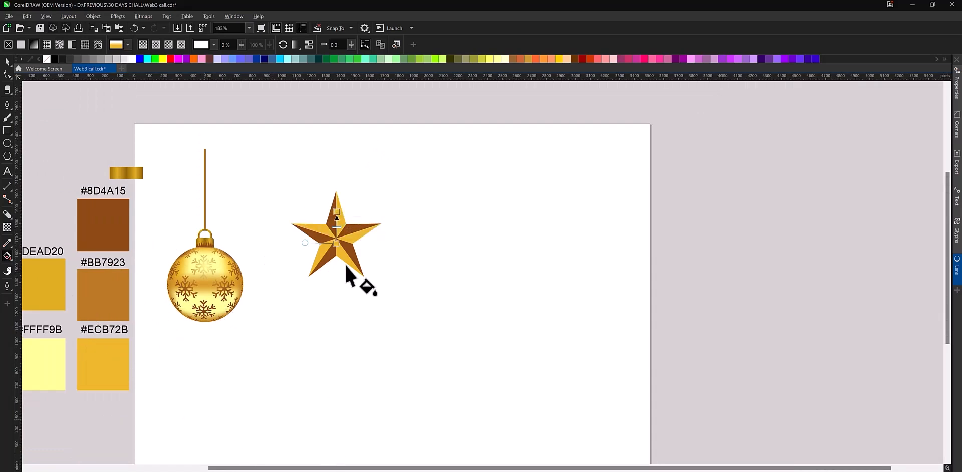
{"action": "left_click", "coordinate": [336, 243]}
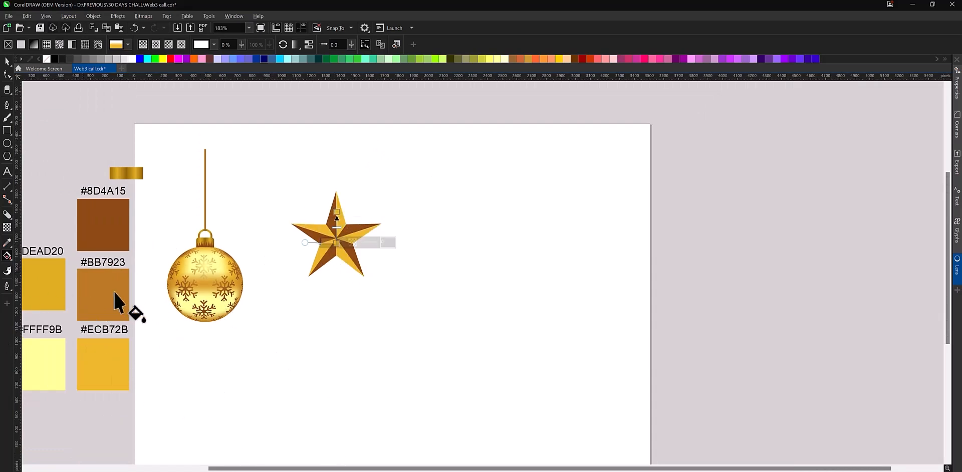
{"action": "left_click", "coordinate": [109, 272]}
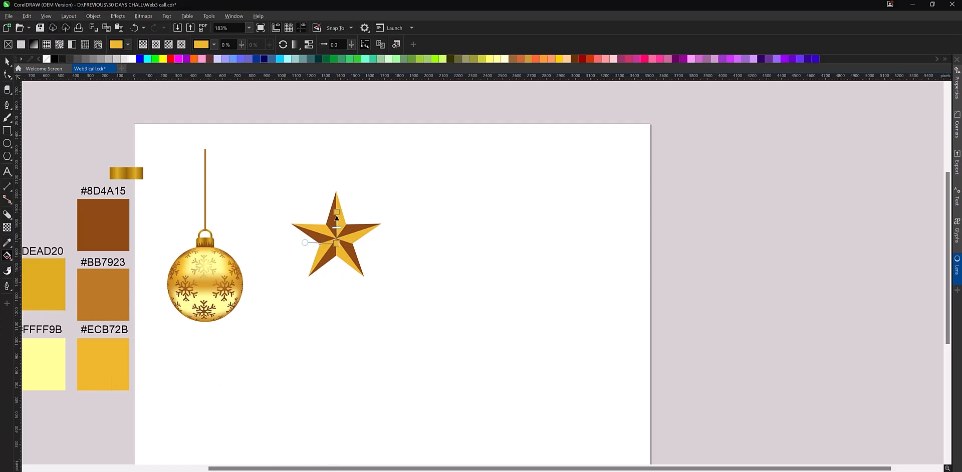
{"action": "left_click", "coordinate": [309, 471]}
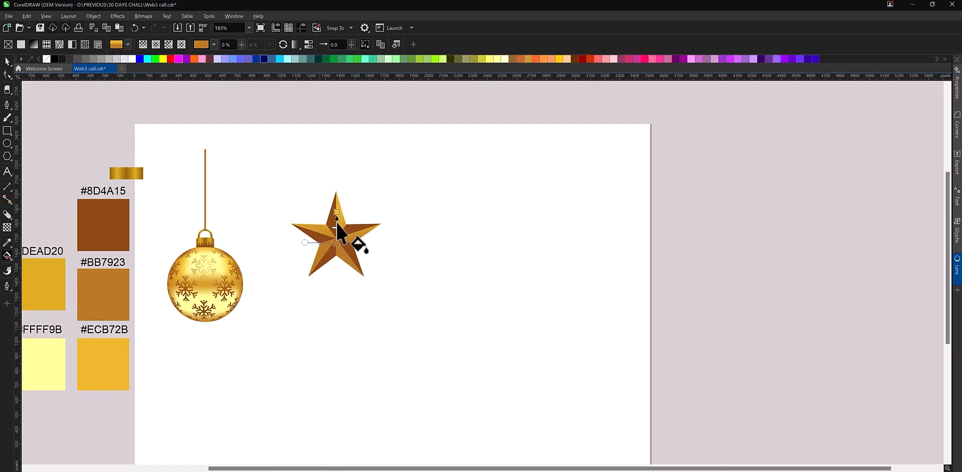
Make the facets' gradient elliptical and centre it on the star, with brown in the middle fading to gold over a short radius
{"action": "scroll", "coordinate": [341, 226], "scroll_direction": "up", "scroll_amount": 2}
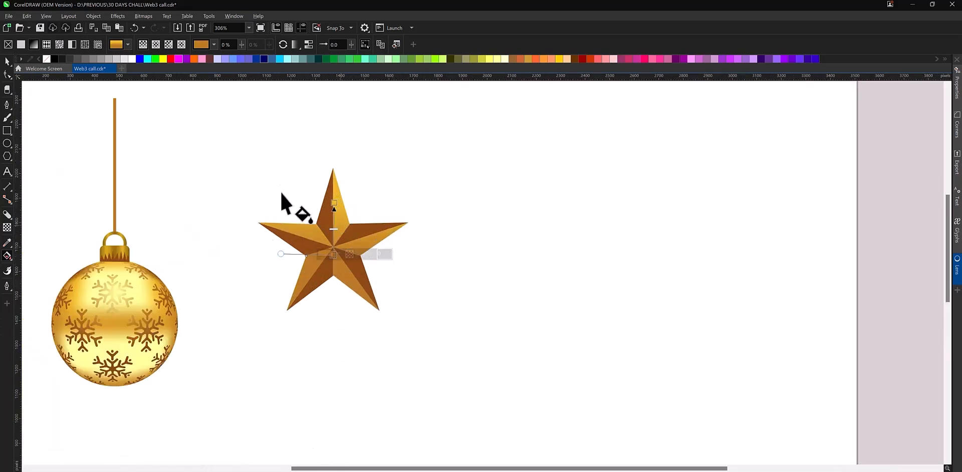
{"action": "left_click", "coordinate": [156, 44]}
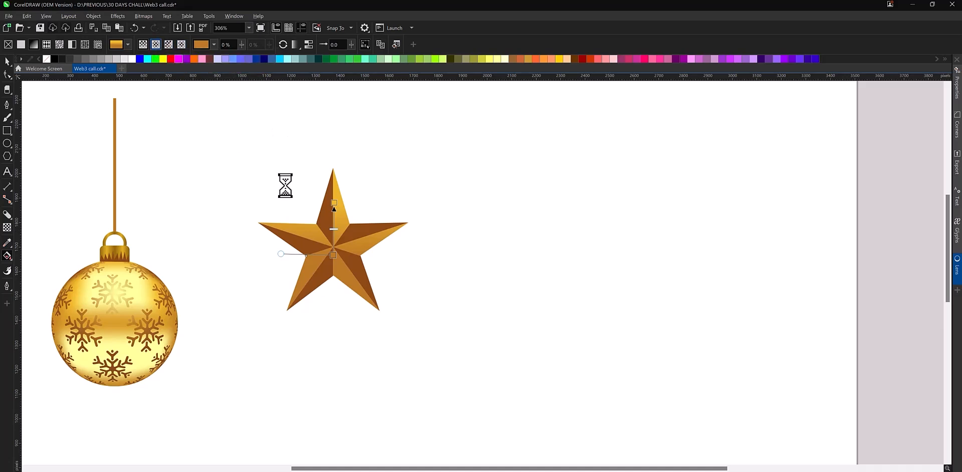
{"action": "left_click_drag", "start_coordinate": [334, 229], "coordinate": [370, 181]}
{"action": "left_click_drag", "start_coordinate": [334, 204], "coordinate": [333, 249]}
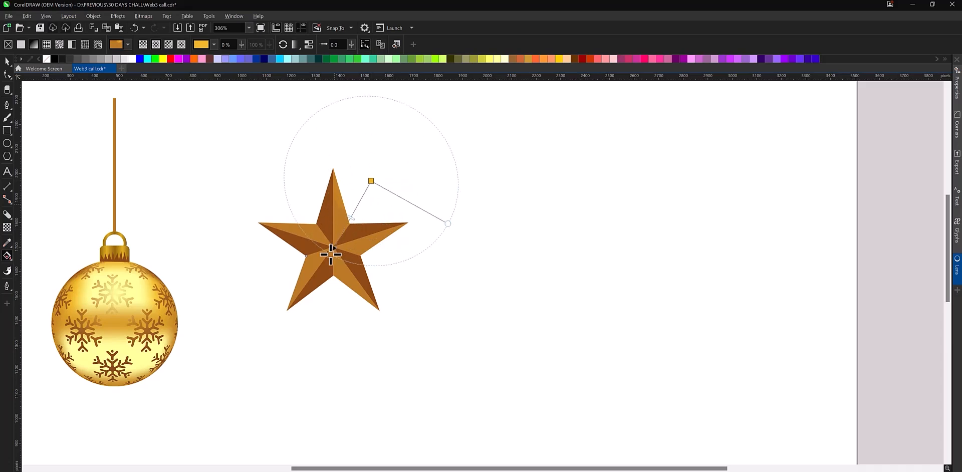
{"action": "left_click", "coordinate": [371, 181]}
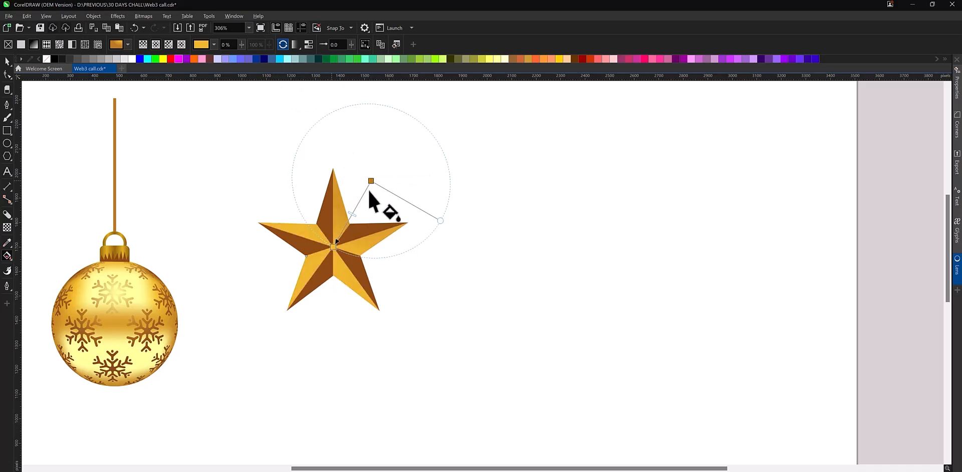
{"action": "left_click_drag", "start_coordinate": [371, 181], "coordinate": [321, 261]}
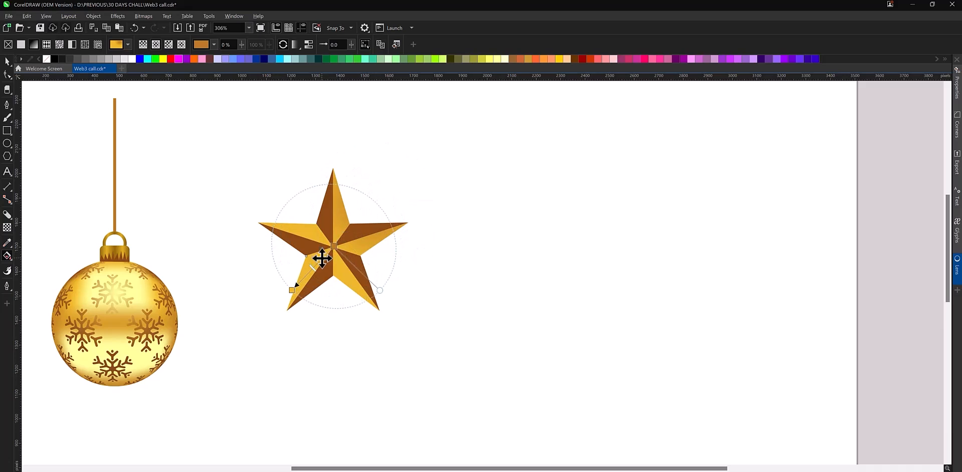
{"action": "left_click_drag", "start_coordinate": [295, 296], "coordinate": [307, 276]}
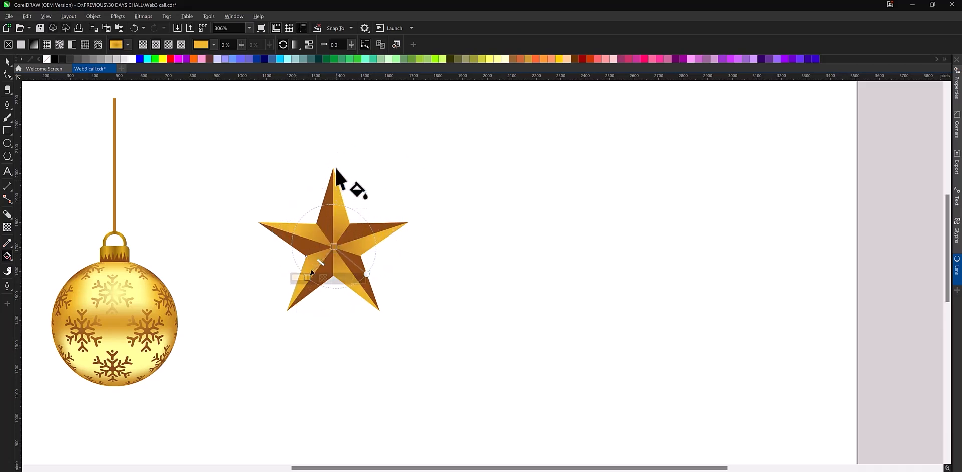
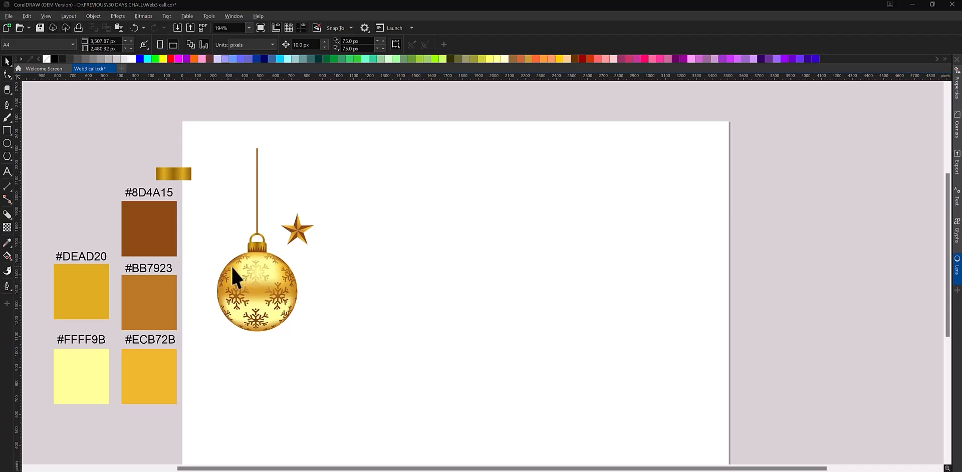
Duplicate the whole hanging snowflake ball, including its string and cap, onto the empty area to its right
{"action": "left_click_drag", "start_coordinate": [205, 126], "coordinate": [299, 348]}
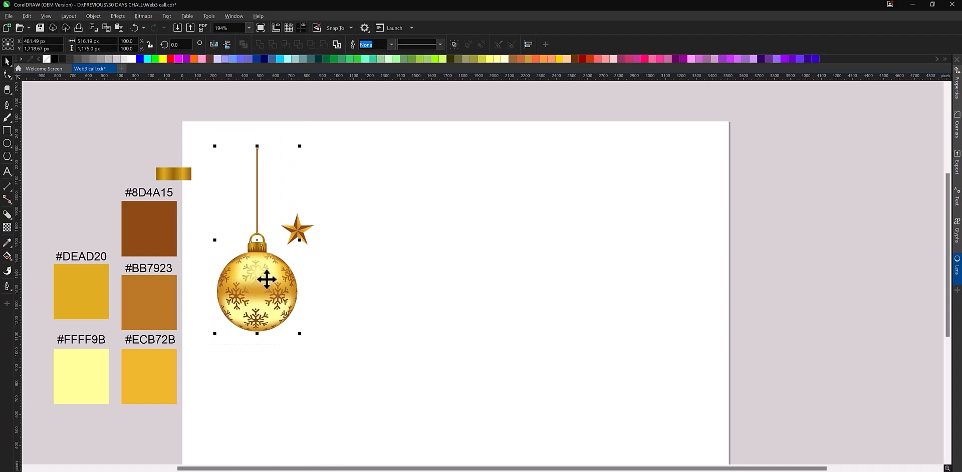
{"action": "left_click_drag", "start_coordinate": [267, 279], "coordinate": [408, 267]}
{"action": "right_click", "coordinate": [408, 266]}
{"action": "left_click", "coordinate": [471, 295]}
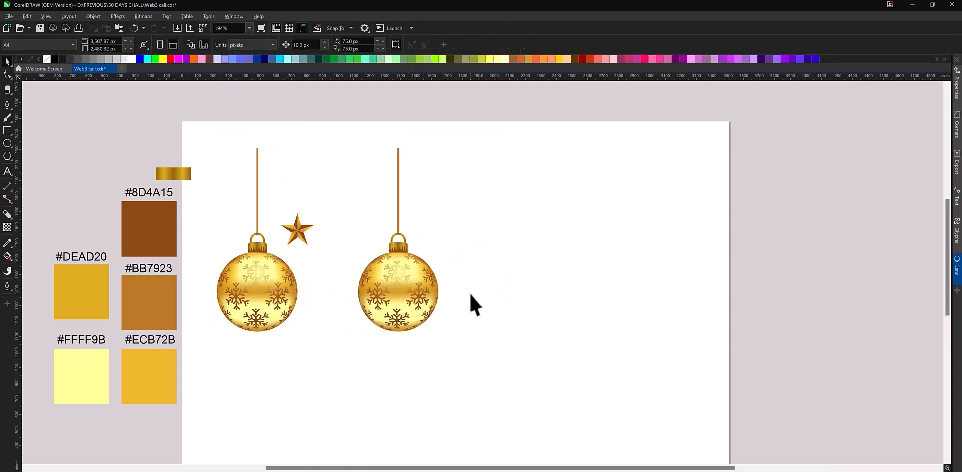
Delete the snowflake pattern from the copied ball and clear the selection
{"action": "scroll", "coordinate": [470, 293], "scroll_direction": "up", "scroll_amount": 1}
{"action": "left_click", "coordinate": [383, 273]}
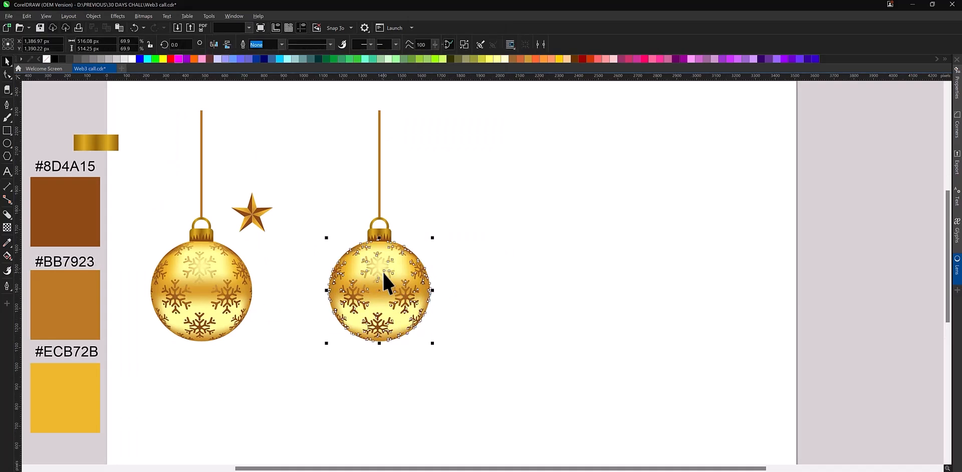
{"action": "left_click_drag", "start_coordinate": [383, 272], "coordinate": [528, 276]}
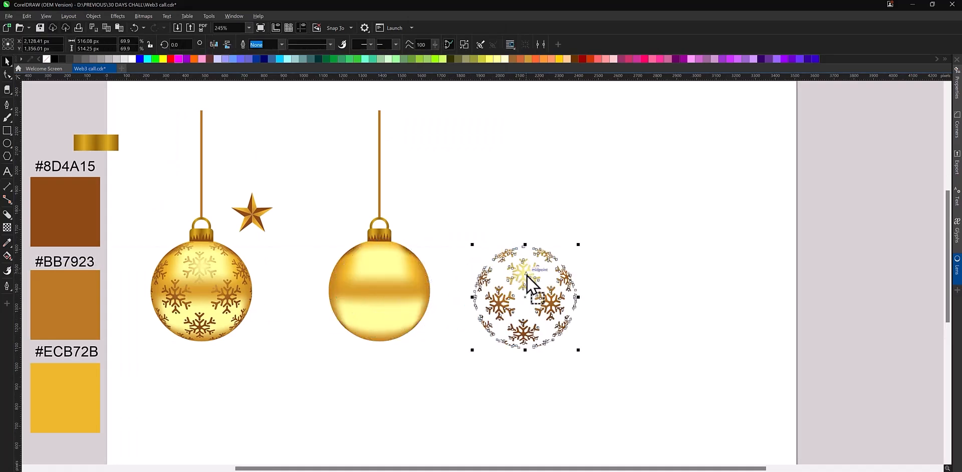
{"action": "key", "text": "Delete"}
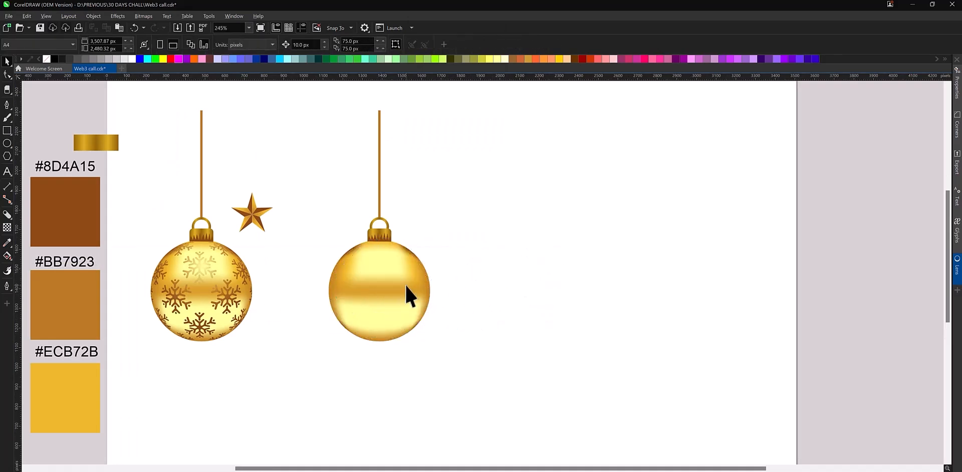
{"action": "key", "text": "m"}
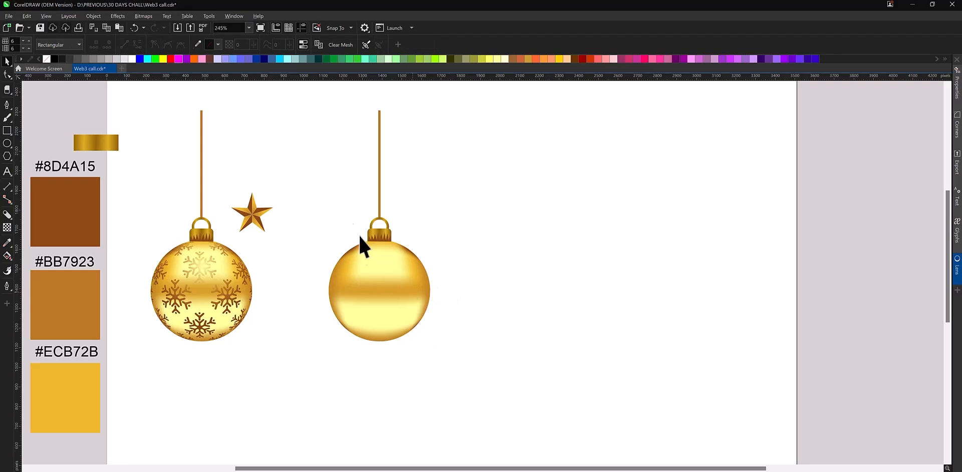
{"action": "key", "text": "space"}
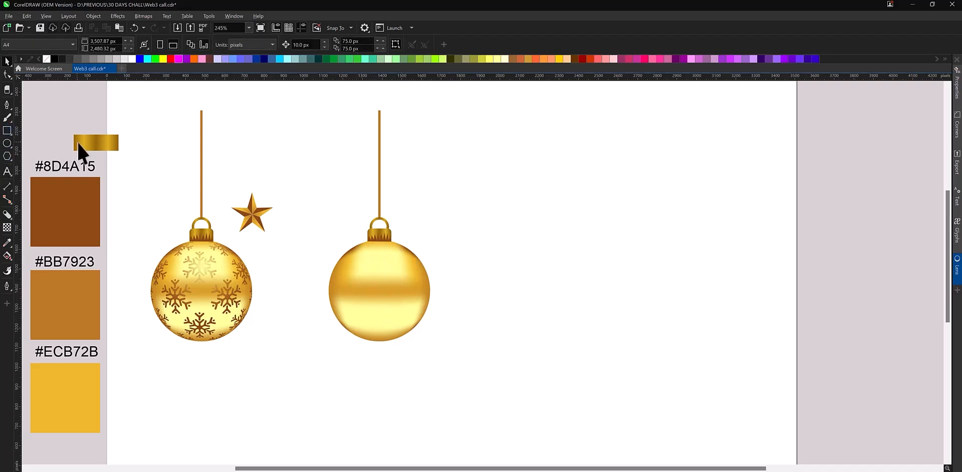
Draw a thin horizontal rectangle about 588 by 27 px across the upper part of the plain ball
{"action": "left_click", "coordinate": [8, 130]}
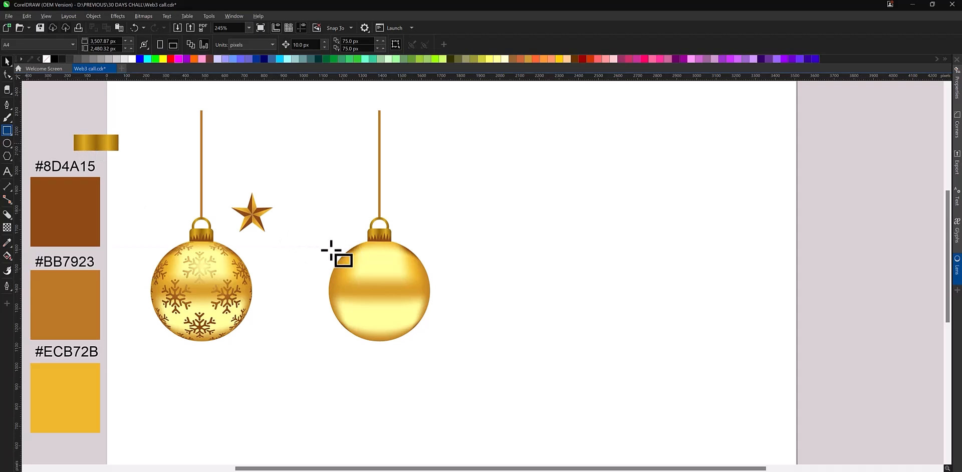
{"action": "left_click_drag", "start_coordinate": [325, 256], "coordinate": [442, 262]}
{"action": "key", "text": "space"}
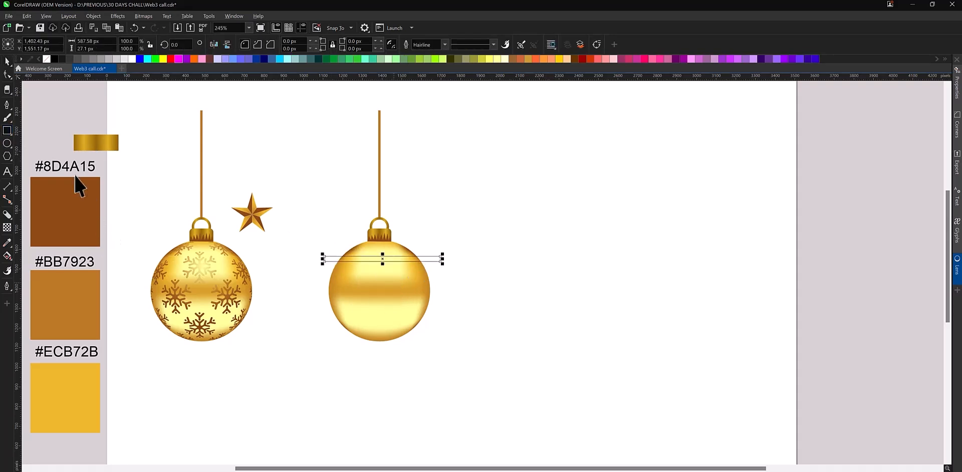
Draw a circle about 480 px in diameter to the right of the plain ball
{"action": "left_click", "coordinate": [8, 143]}
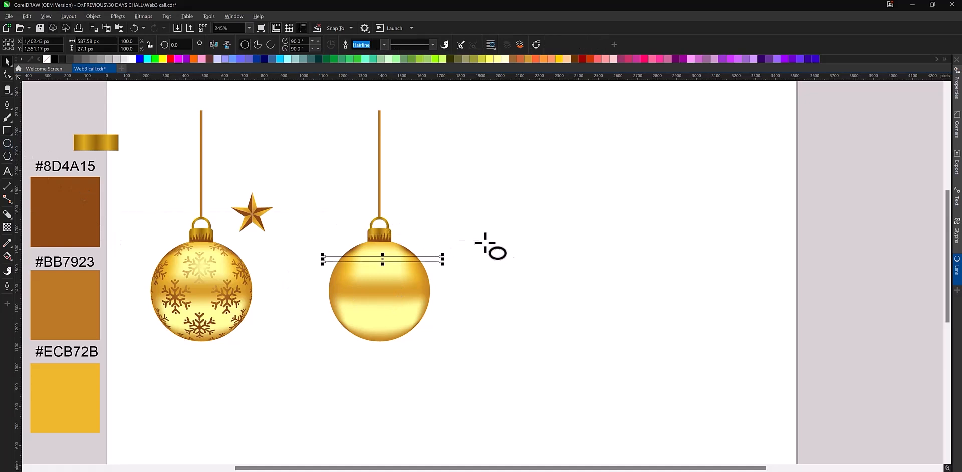
{"action": "left_click_drag", "start_coordinate": [512, 236], "coordinate": [580, 331]}
{"action": "key", "text": "space"}
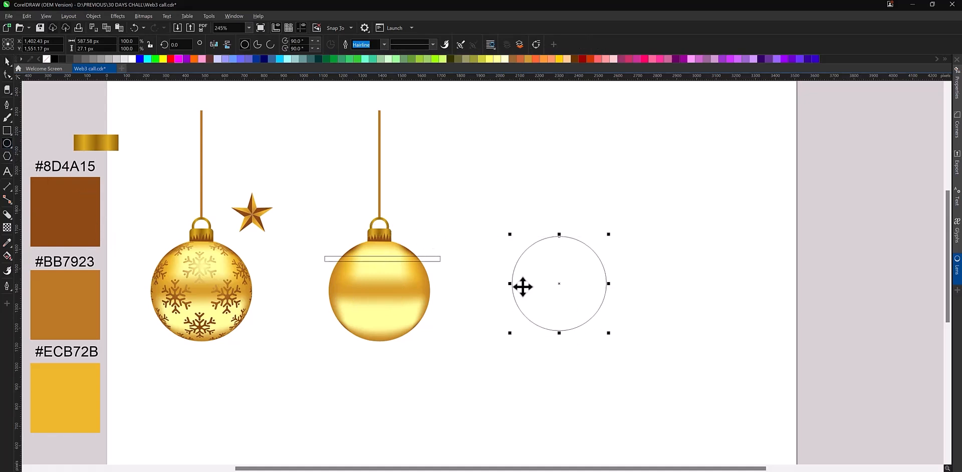
Centre the circle on the plain ball and enlarge it to about 516 px to match the ball's outline
{"action": "scroll", "coordinate": [522, 286], "scroll_direction": "up", "scroll_amount": 2}
{"action": "left_click", "coordinate": [349, 301], "text": "shift"}
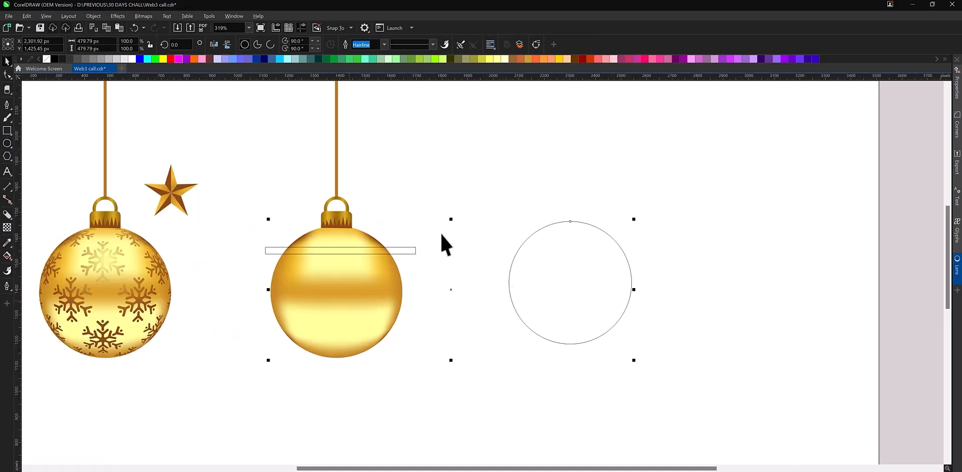
{"action": "key", "text": "e"}
{"action": "key", "text": "c"}
{"action": "key", "text": "Escape"}
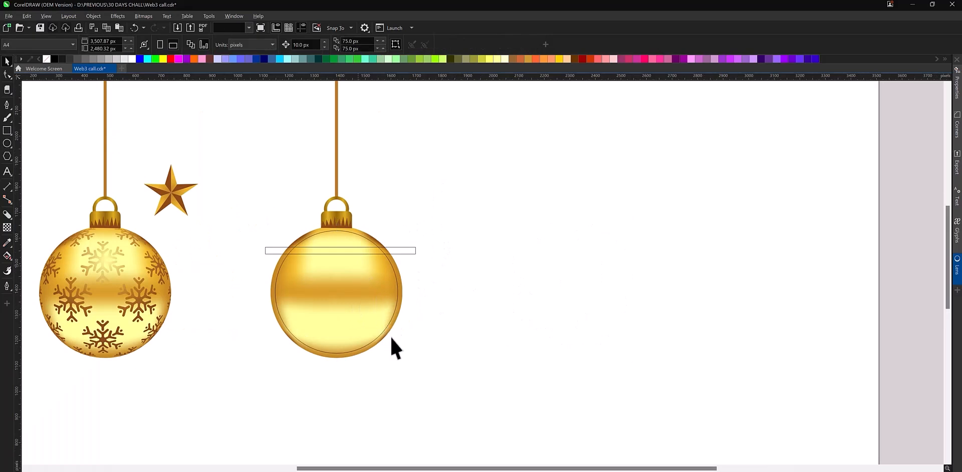
{"action": "left_click_drag", "start_coordinate": [400, 356], "coordinate": [406, 366]}
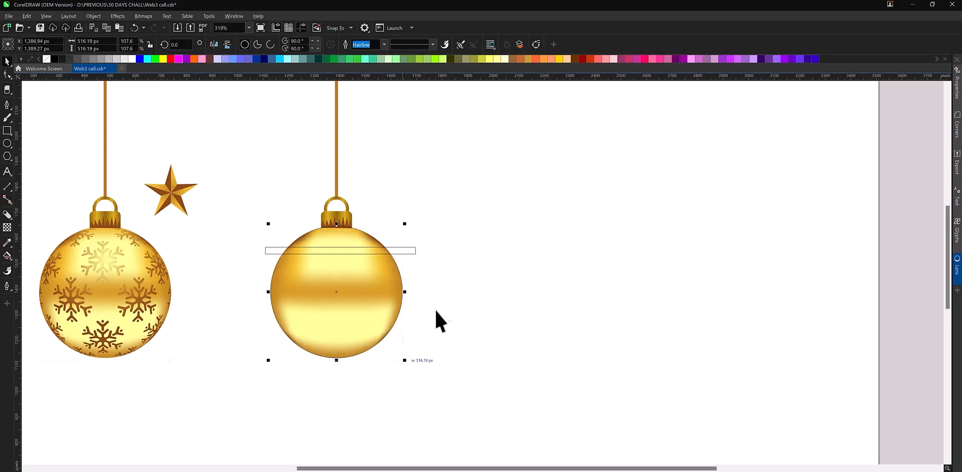
Move the ball-sized circle horizontally off the plain ball to just beyond its right edge
{"action": "scroll", "coordinate": [404, 293], "scroll_direction": "up", "scroll_amount": 2}
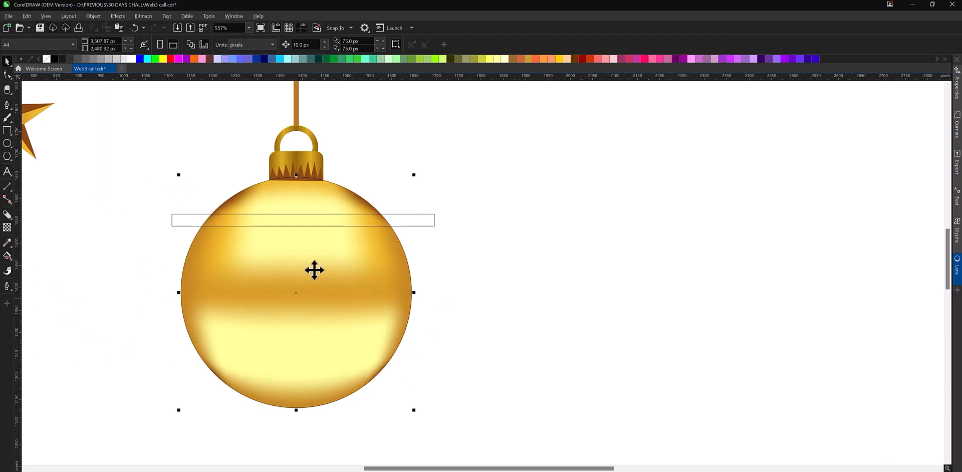
{"action": "left_click_drag", "start_coordinate": [520, 269], "coordinate": [519, 270]}
{"action": "left_click", "coordinate": [284, 283]}
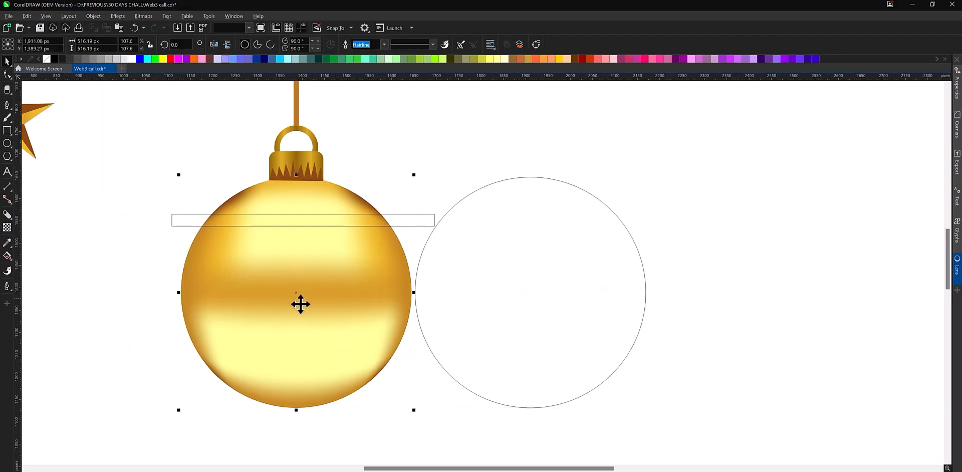
{"action": "key", "text": "m"}
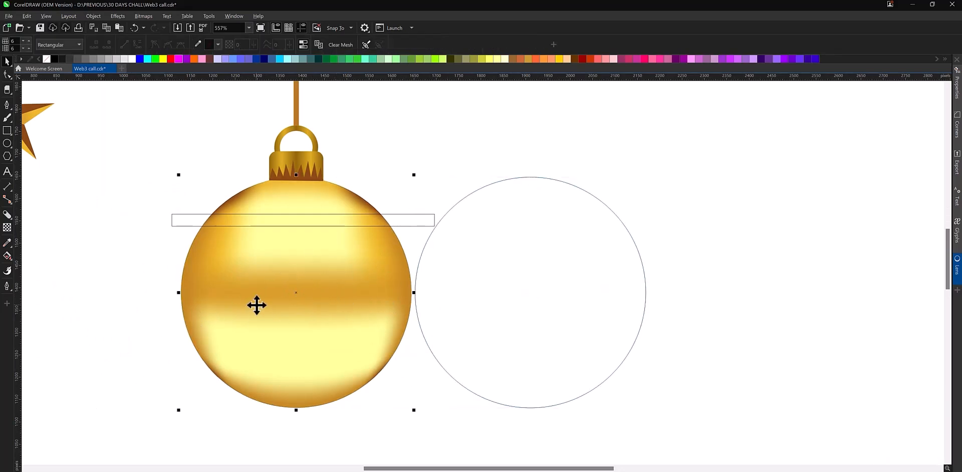
Try to PowerClip the thin rectangle inside the plain ball
{"action": "left_click", "coordinate": [410, 222]}
{"action": "left_click", "coordinate": [410, 222]}
{"action": "right_click", "coordinate": [409, 222]}
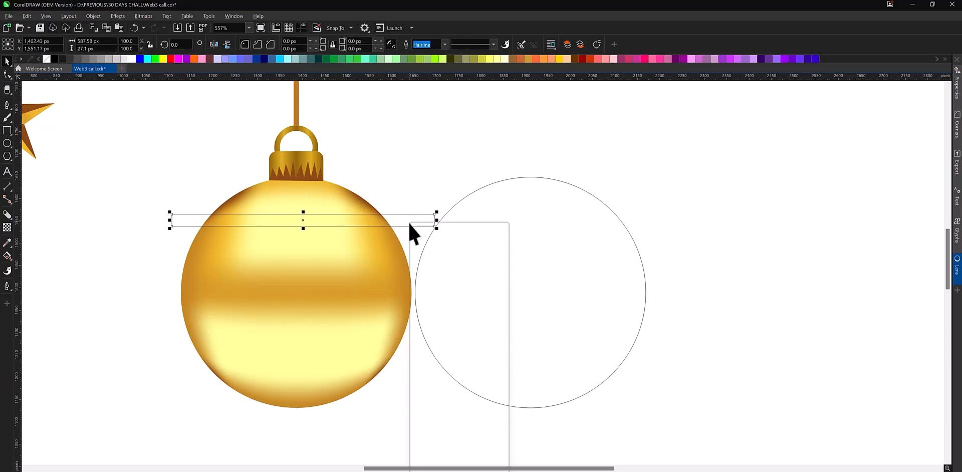
{"action": "left_click", "coordinate": [436, 327]}
{"action": "left_click", "coordinate": [344, 307]}
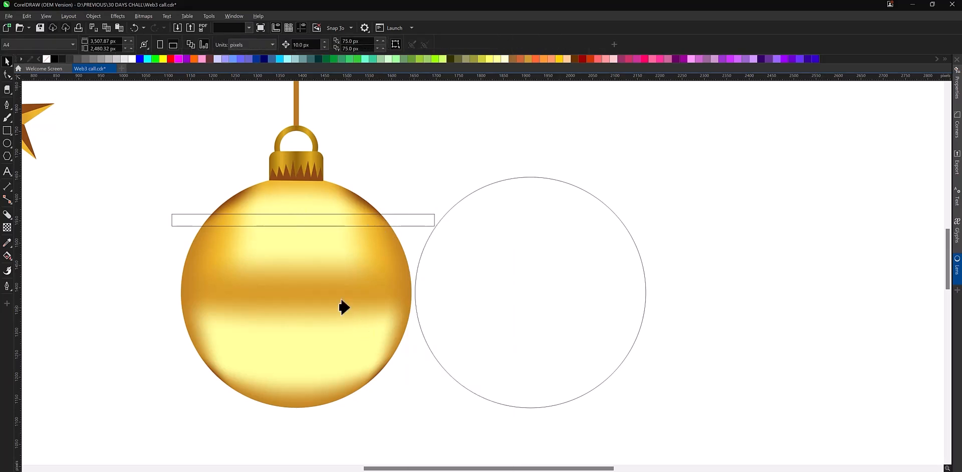
{"action": "left_click", "coordinate": [514, 283]}
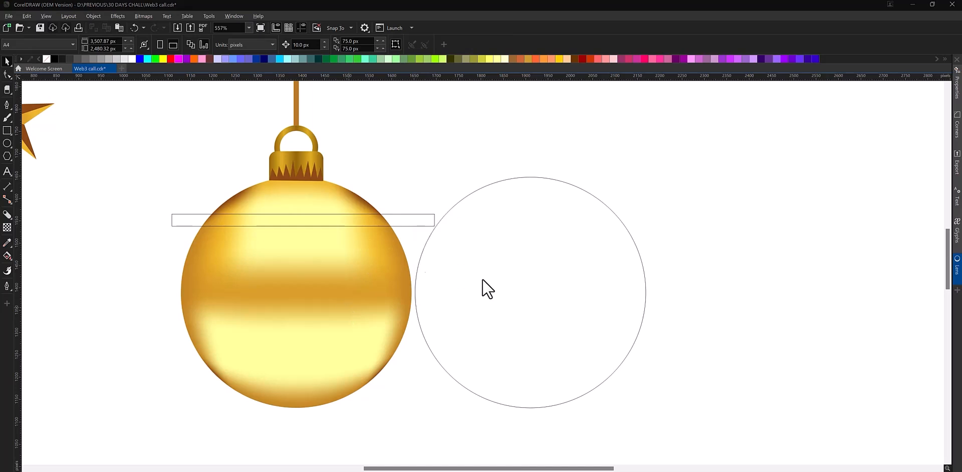
Centre the ball-sized circle horizontally over the plain ball and remove the circle's outline
{"action": "key", "text": "space"}
{"action": "left_click", "coordinate": [409, 220]}
{"action": "left_click", "coordinate": [481, 234]}
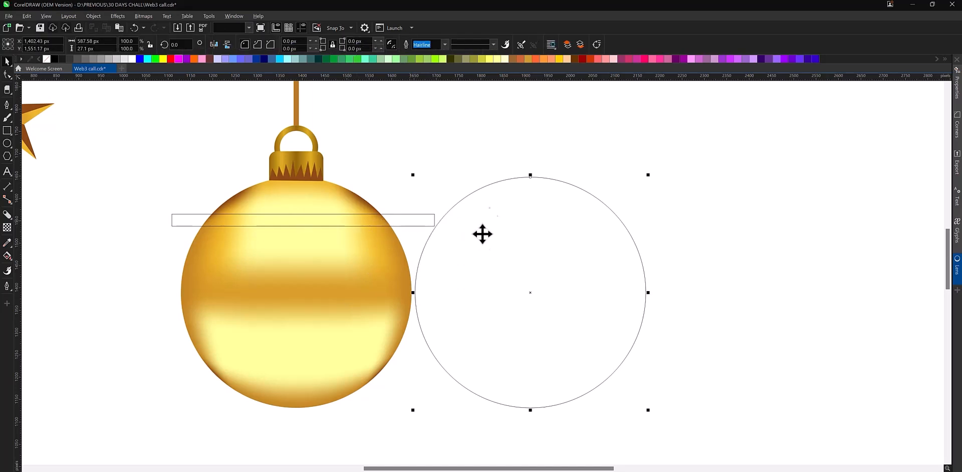
{"action": "left_click", "coordinate": [378, 272], "text": "shift"}
{"action": "key", "text": "c"}
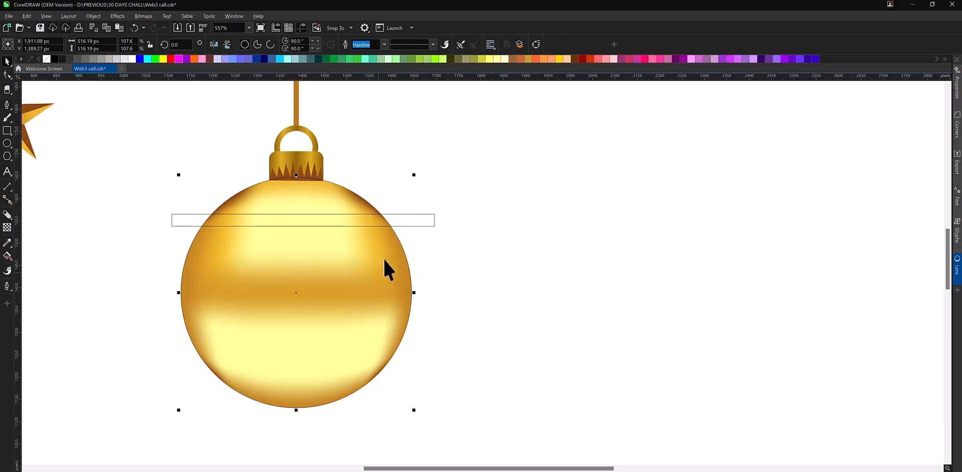
{"action": "left_click_drag", "start_coordinate": [242, 108], "coordinate": [350, 208]}
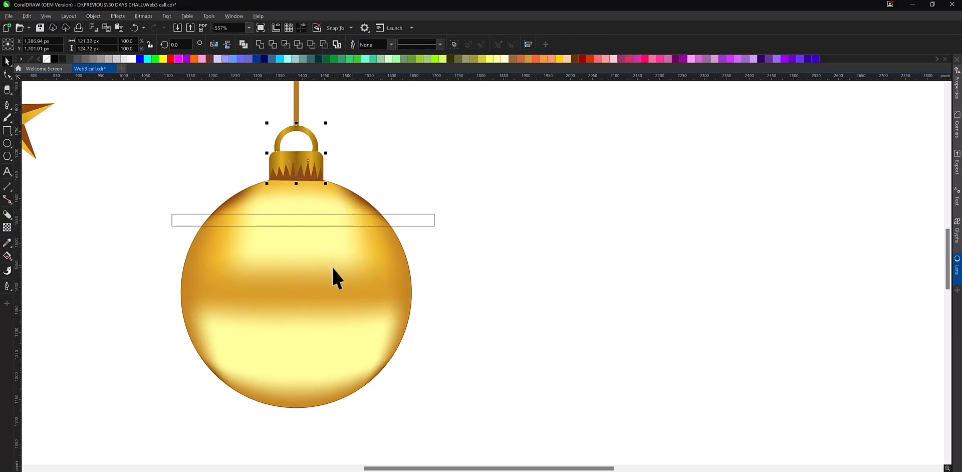
{"action": "left_click", "coordinate": [331, 267]}
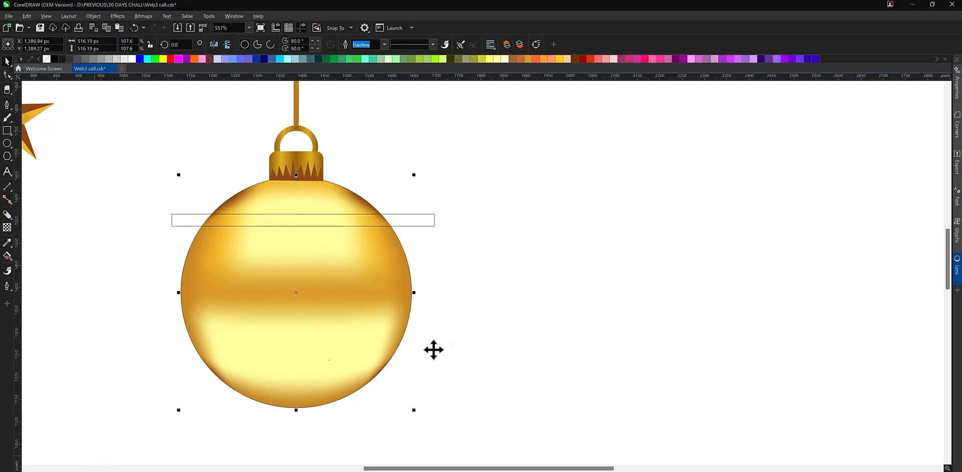
{"action": "left_click", "coordinate": [468, 269]}
Reduce the height of the thin rectangle across the upper part of the ball to 13.55 px
{"action": "scroll", "coordinate": [242, 223], "scroll_direction": "down", "scroll_amount": 2}
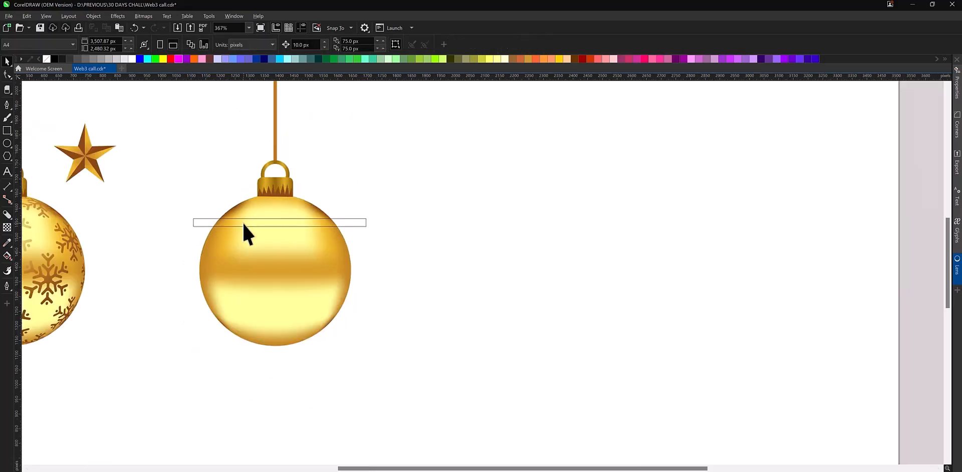
{"action": "left_click", "coordinate": [333, 238]}
{"action": "scroll", "coordinate": [344, 229], "scroll_direction": "down", "scroll_amount": 2}
{"action": "left_click", "coordinate": [355, 224]}
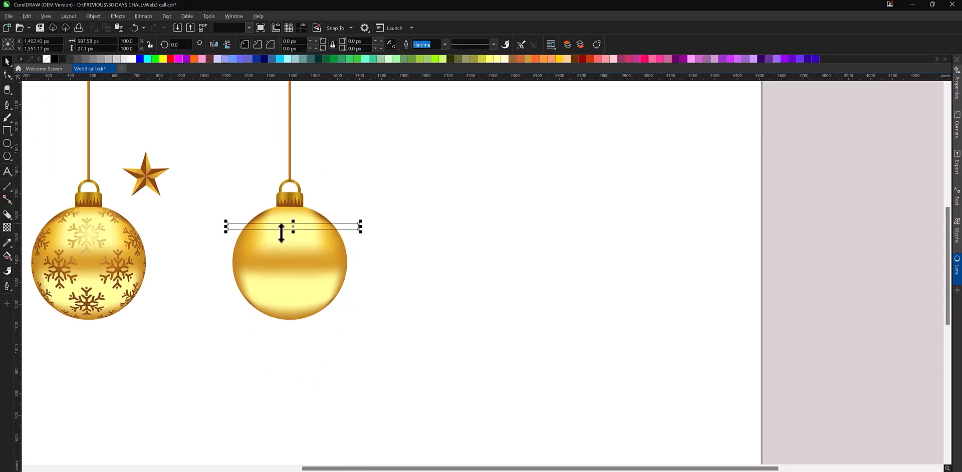
{"action": "scroll", "coordinate": [296, 233], "scroll_direction": "up", "scroll_amount": 1}
{"action": "left_click_drag", "start_coordinate": [295, 232], "coordinate": [297, 229]}
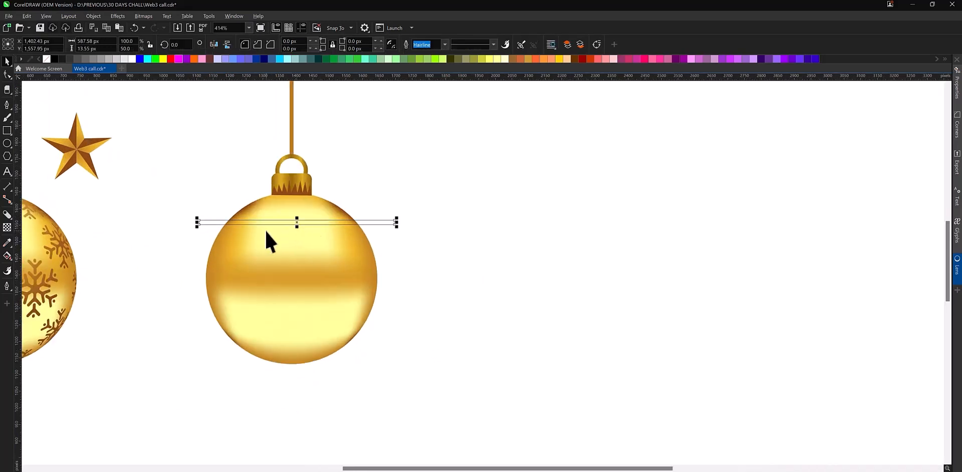
{"action": "scroll", "coordinate": [389, 286], "scroll_direction": "down", "scroll_amount": 3}
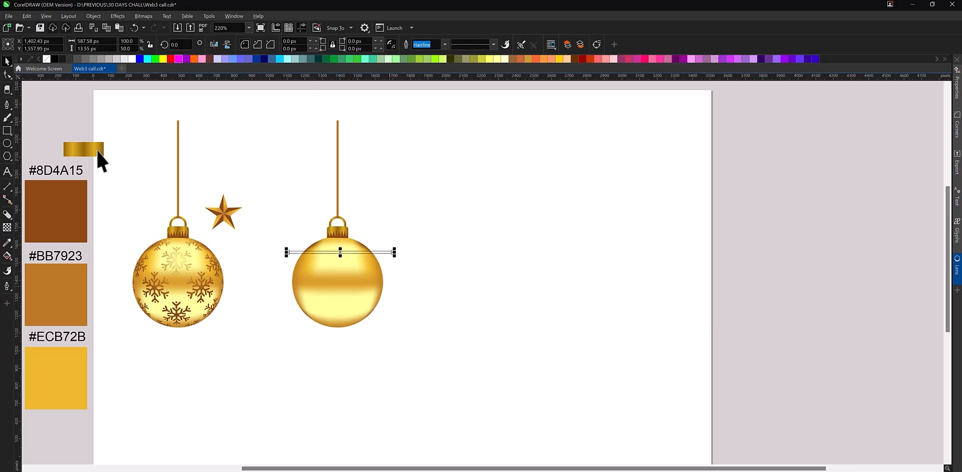
Copy the gold gradient fill from the sample bar onto the thin rectangle and remove the rectangle's outline
{"action": "left_click_drag", "start_coordinate": [97, 149], "coordinate": [293, 252]}
{"action": "left_click", "coordinate": [314, 281]}
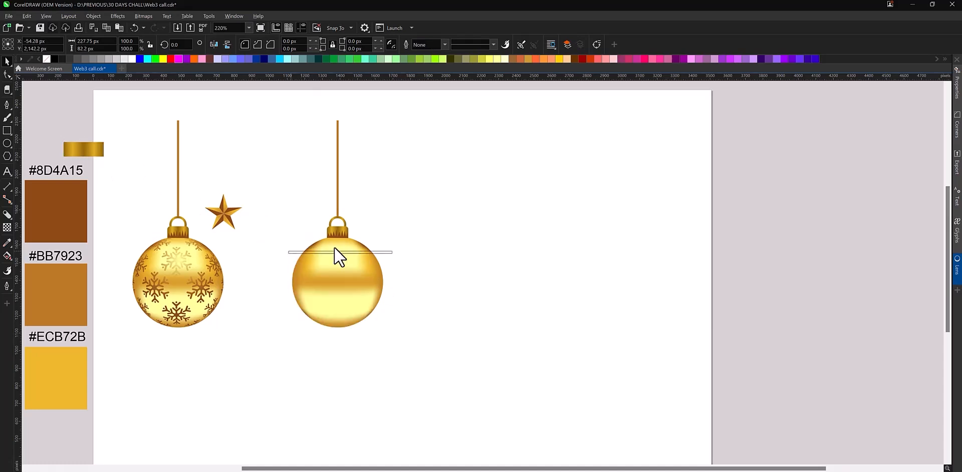
{"action": "scroll", "coordinate": [348, 256], "scroll_direction": "up", "scroll_amount": 6}
{"action": "left_click", "coordinate": [347, 255]}
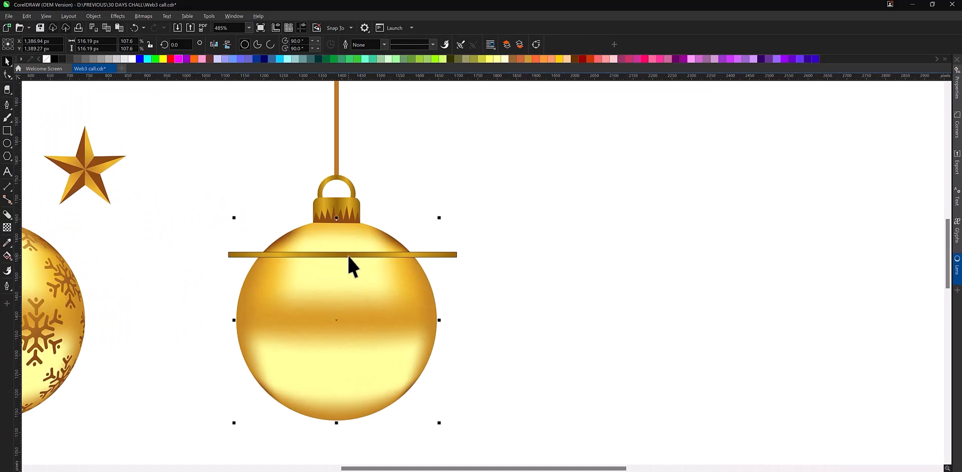
{"action": "left_click", "coordinate": [349, 255]}
{"action": "right_click", "coordinate": [46, 471]}
Recolour the thin rectangle's gradient to silver, with grey at both ends and the middle and white at the stops between
{"action": "scroll", "coordinate": [337, 264], "scroll_direction": "up", "scroll_amount": 3}
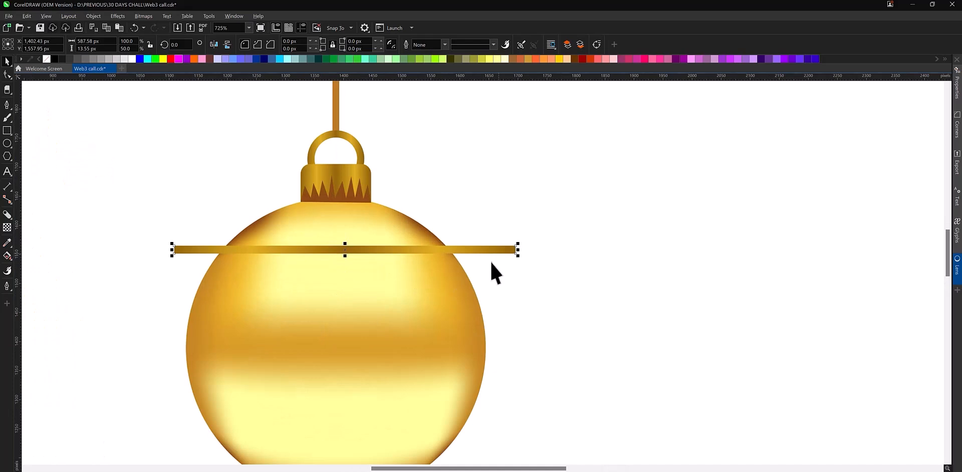
{"action": "key", "text": "g"}
{"action": "left_click", "coordinate": [510, 251]}
{"action": "left_click", "coordinate": [174, 251]}
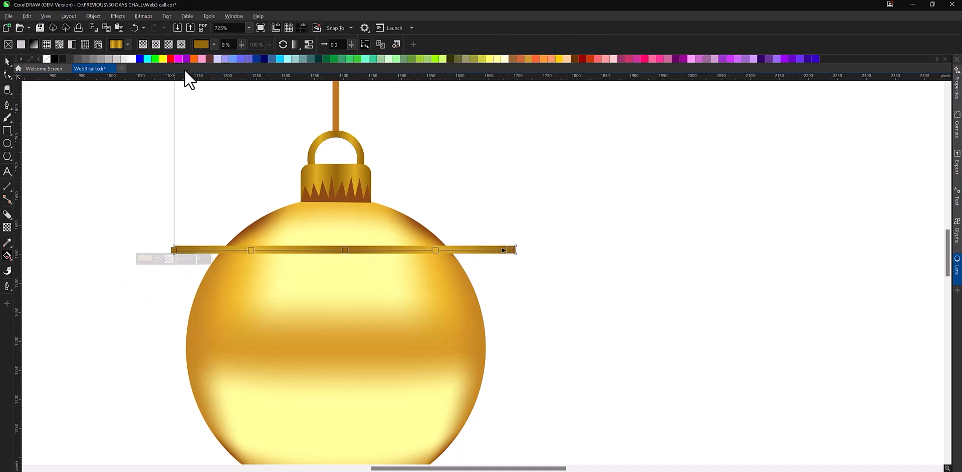
{"action": "left_click", "coordinate": [91, 59]}
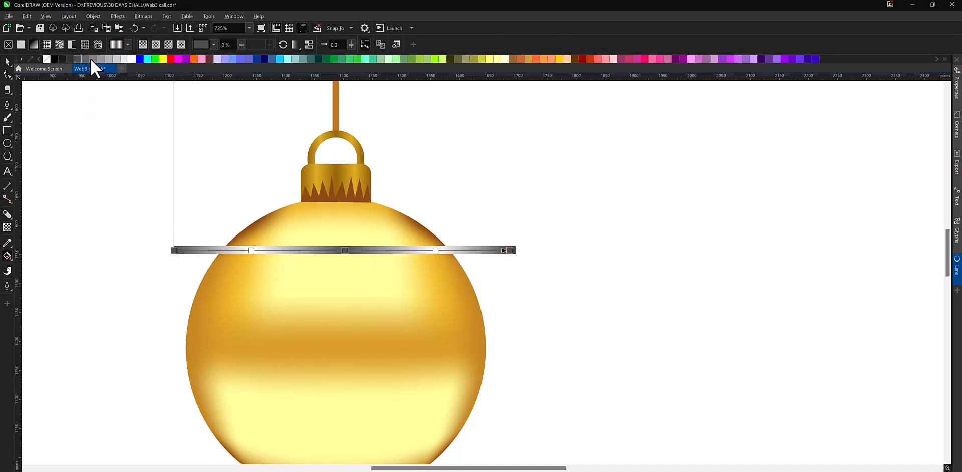
{"action": "key", "text": "space"}
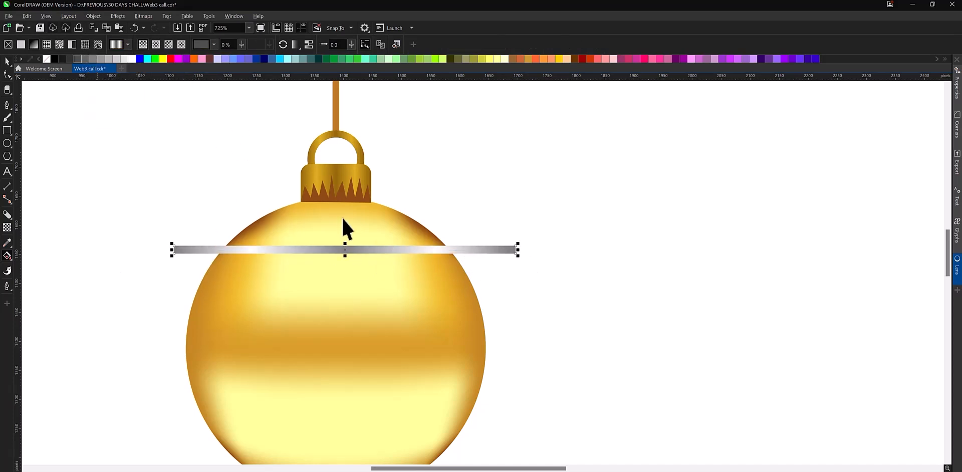
Widen the silver bar symmetrically to about 629 px and undo the accidental shift of the clipping circle
{"action": "scroll", "coordinate": [348, 226], "scroll_direction": "down", "scroll_amount": 1}
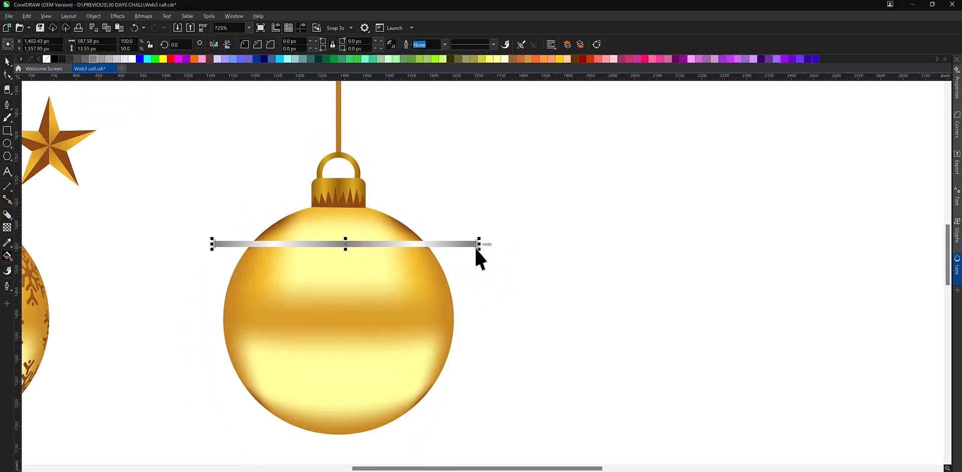
{"action": "key", "text": "space"}
{"action": "left_click_drag", "start_coordinate": [480, 244], "coordinate": [488, 245]}
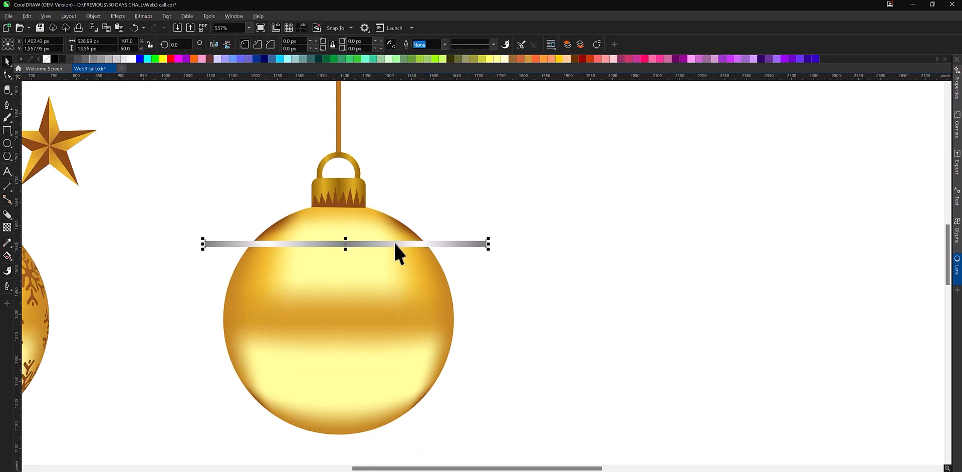
{"action": "left_click", "coordinate": [393, 255]}
{"action": "key", "text": "ctrl+z"}
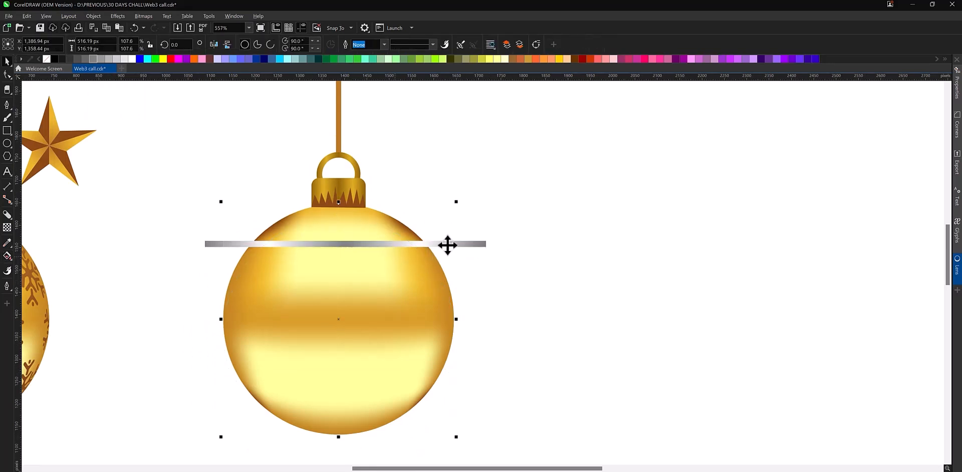
Place a copy of the silver bar about 30 px directly below the original
{"action": "left_click", "coordinate": [447, 244]}
{"action": "left_click_drag", "start_coordinate": [447, 245], "coordinate": [445, 257]}
{"action": "right_click", "coordinate": [445, 258]}
{"action": "scroll", "coordinate": [314, 241], "scroll_direction": "down", "scroll_amount": 3}
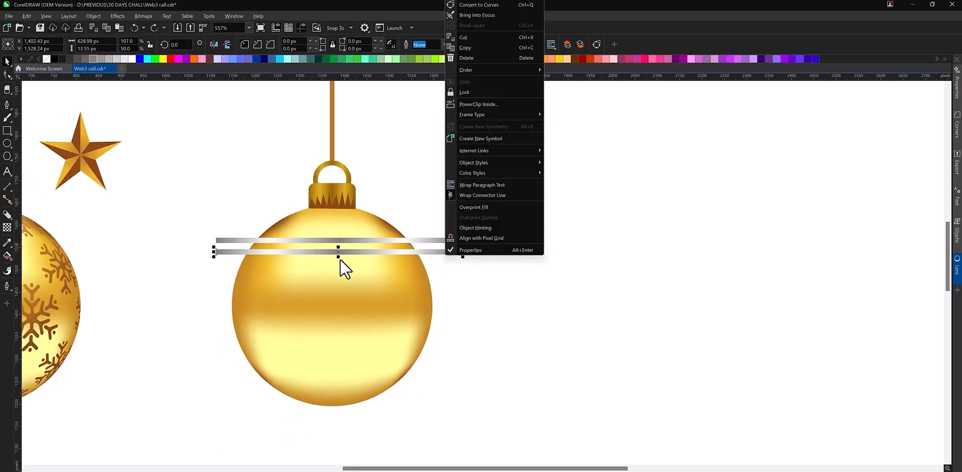
{"action": "left_click", "coordinate": [420, 253]}
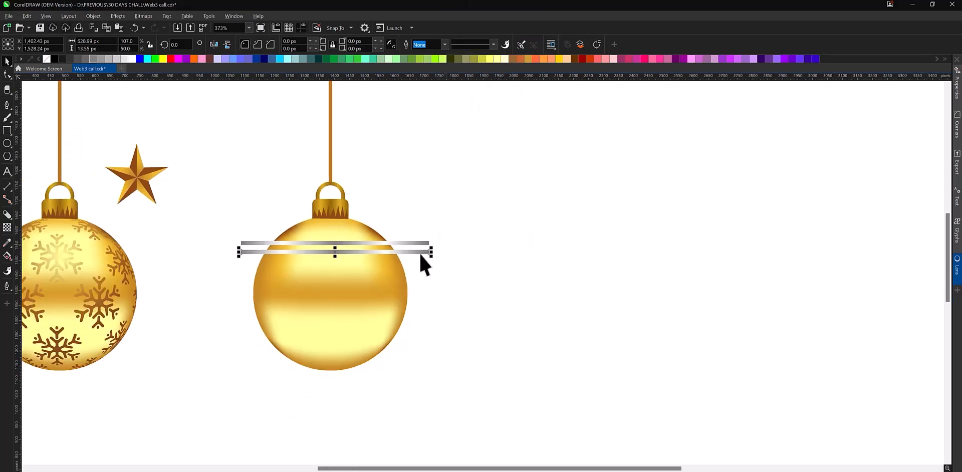
{"action": "left_click", "coordinate": [419, 253]}
{"action": "left_click", "coordinate": [419, 253]}
Repeat the duplication down the ball until 14 evenly spaced silver bars cover it
{"action": "key", "text": "ctrl+r"}
{"action": "key", "text": "ctrl+r"}
{"action": "key", "text": "ctrl+r"}
{"action": "key", "text": "ctrl+r"}
{"action": "key", "text": "ctrl+r"}
{"action": "key", "text": "ctrl+r"}
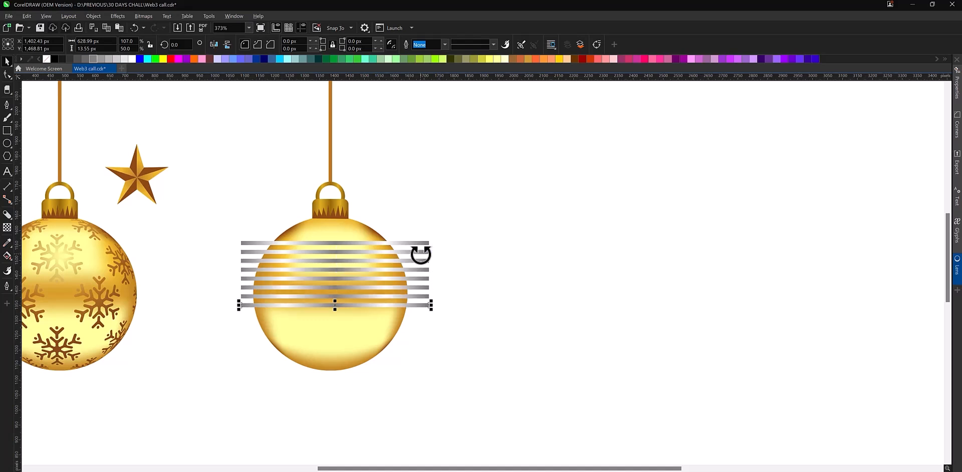
{"action": "key", "text": "ctrl+r"}
{"action": "key", "text": "ctrl+r"}
{"action": "key", "text": "ctrl+r"}
{"action": "key", "text": "ctrl+r"}
{"action": "key", "text": "ctrl+r"}
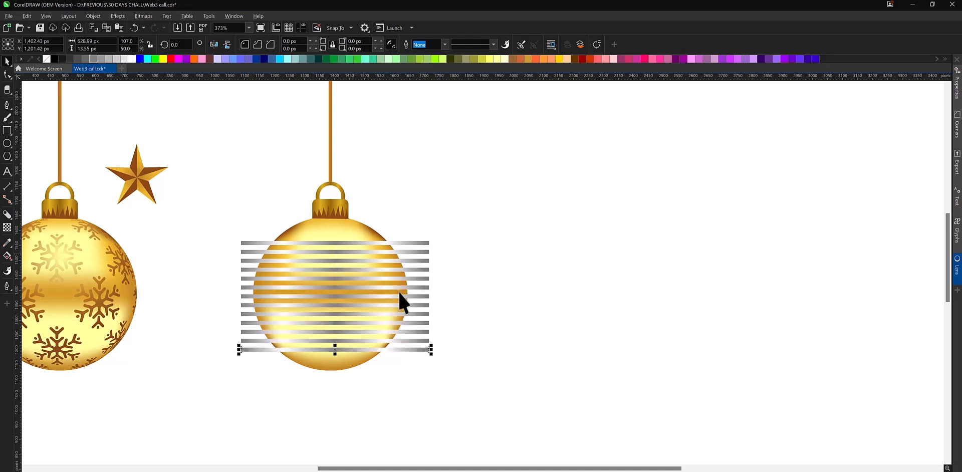
{"action": "key", "text": "ctrl+r"}
Reduce the height of the second-lowest silver bar to 7.82 px about its centre
{"action": "scroll", "coordinate": [346, 359], "scroll_direction": "up", "scroll_amount": 3}
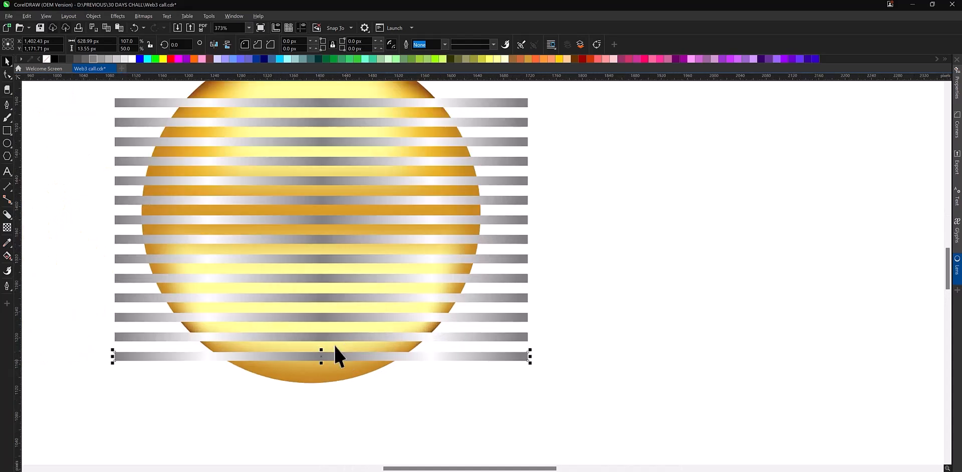
{"action": "left_click", "coordinate": [321, 339]}
{"action": "scroll", "coordinate": [320, 339], "scroll_direction": "up", "scroll_amount": 2}
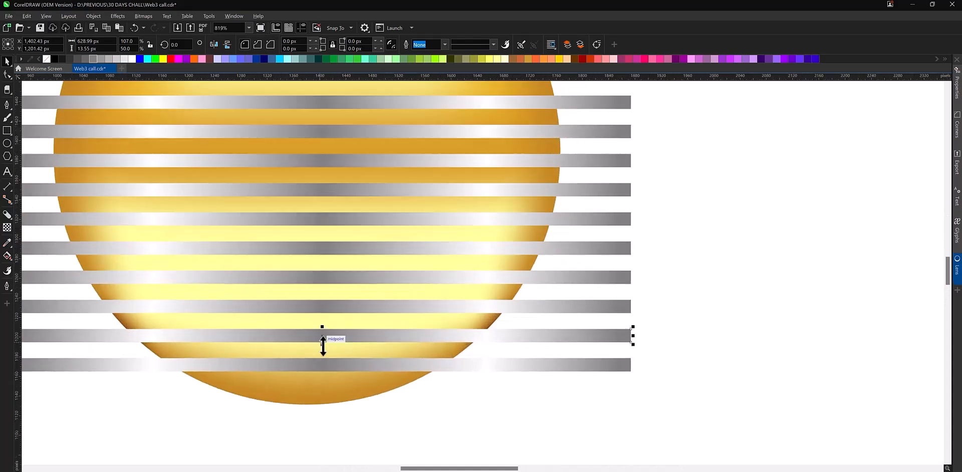
{"action": "left_click_drag", "start_coordinate": [325, 345], "coordinate": [325, 342]}
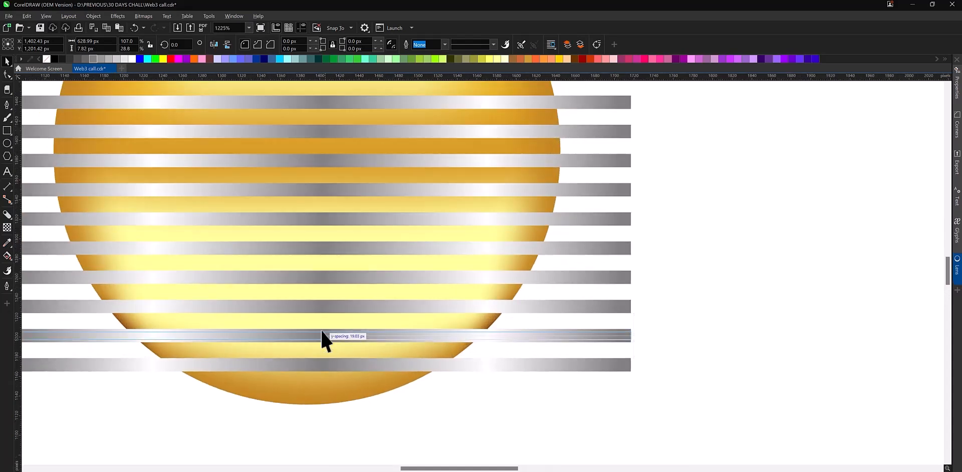
Repeat the height reduction to 7.82 px on four more bars across the ball's middle and lower part
{"action": "key", "text": "ctrl+r"}
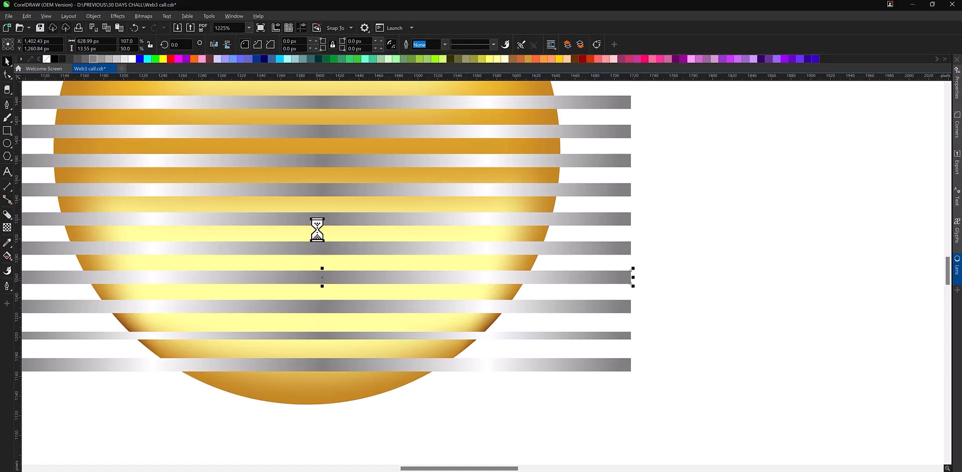
{"action": "left_click", "coordinate": [320, 162]}
{"action": "key", "text": "ctrl+r"}
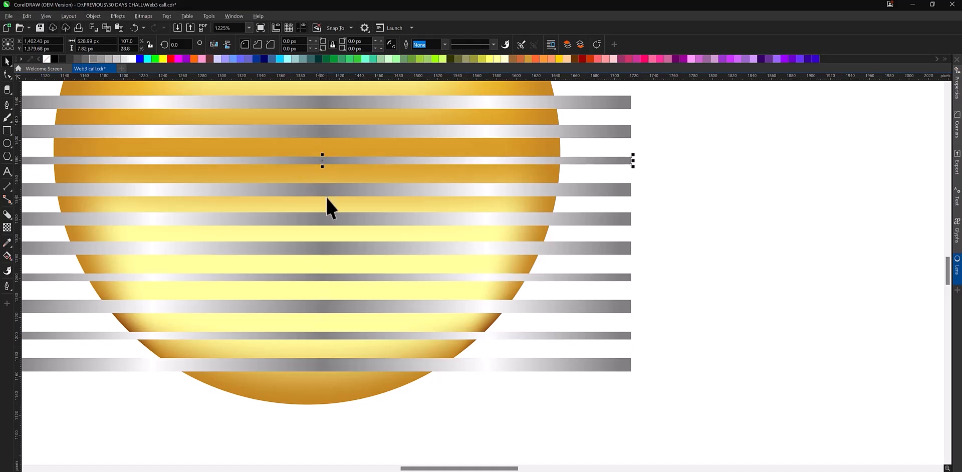
{"action": "left_click", "coordinate": [326, 190]}
{"action": "key", "text": "ctrl+r"}
{"action": "left_click", "coordinate": [326, 104]}
{"action": "key", "text": "ctrl+r"}
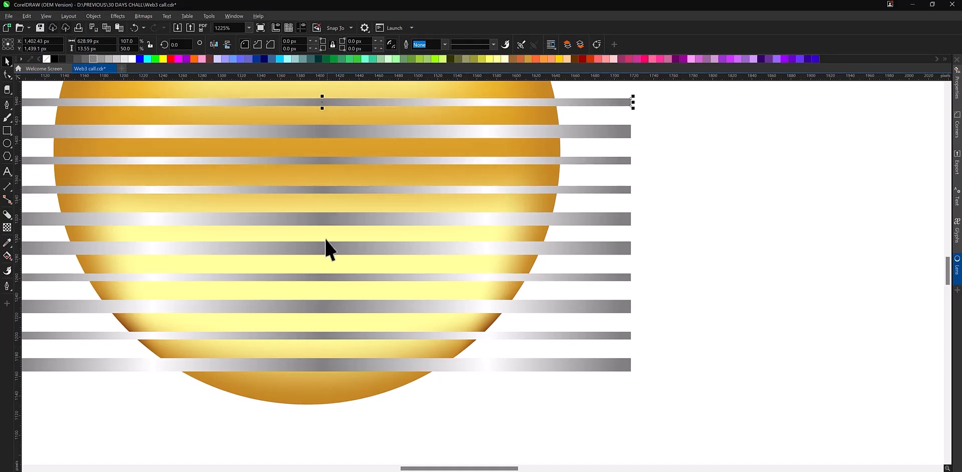
Repeat the same height reduction on the two topmost silver bars, undoing the accidental scaling of the circle
{"action": "scroll", "coordinate": [329, 281], "scroll_direction": "down", "scroll_amount": 4}
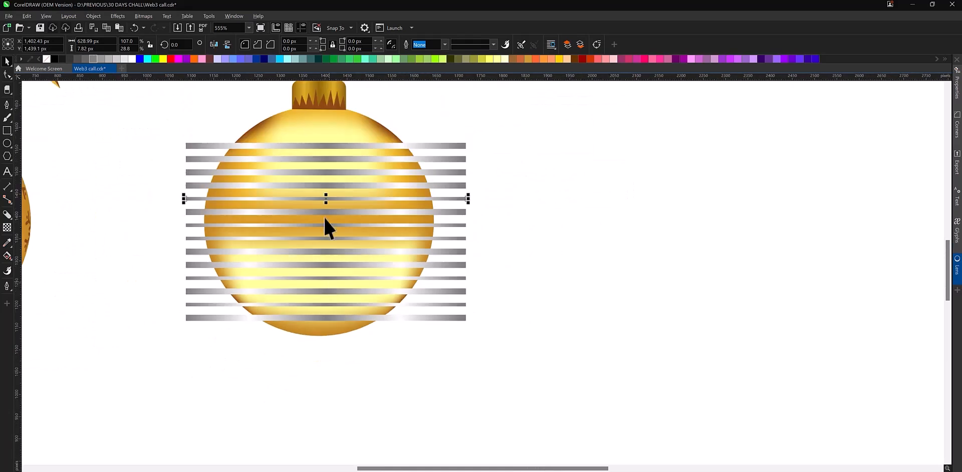
{"action": "left_click", "coordinate": [325, 160]}
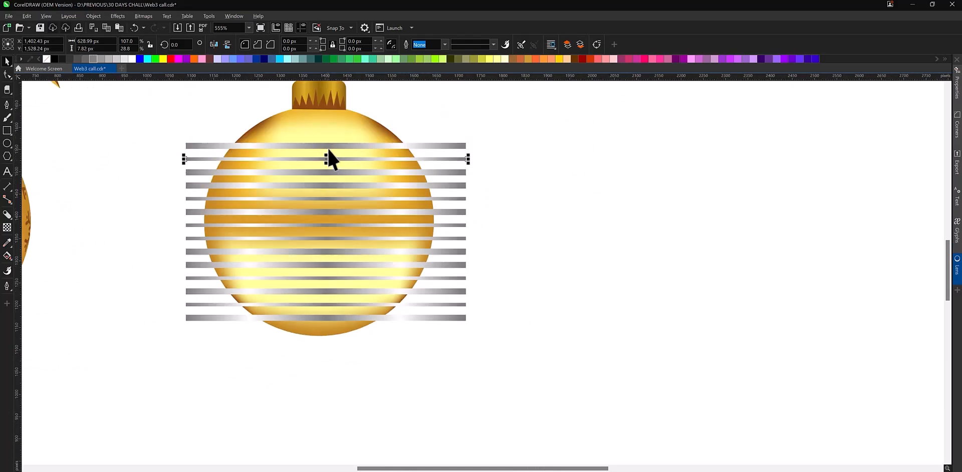
{"action": "left_click", "coordinate": [329, 145]}
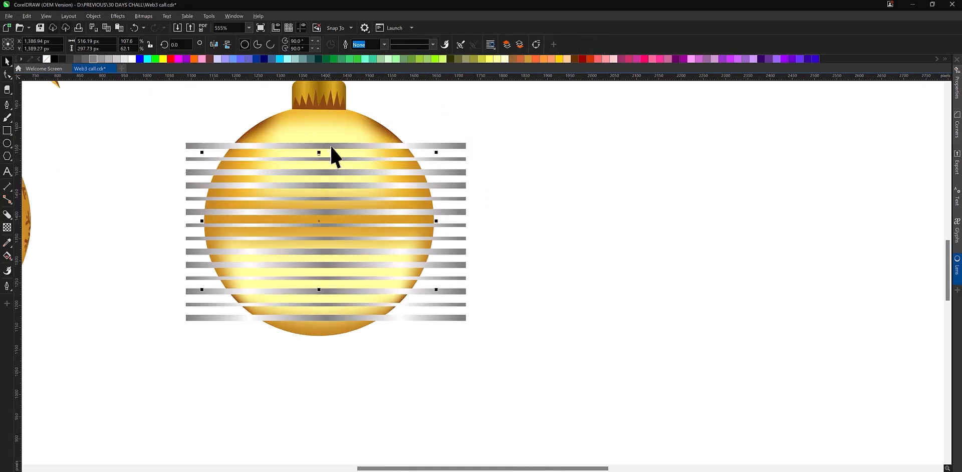
{"action": "left_click", "coordinate": [330, 146]}
{"action": "left_click", "coordinate": [330, 145]}
{"action": "left_click", "coordinate": [428, 148]}
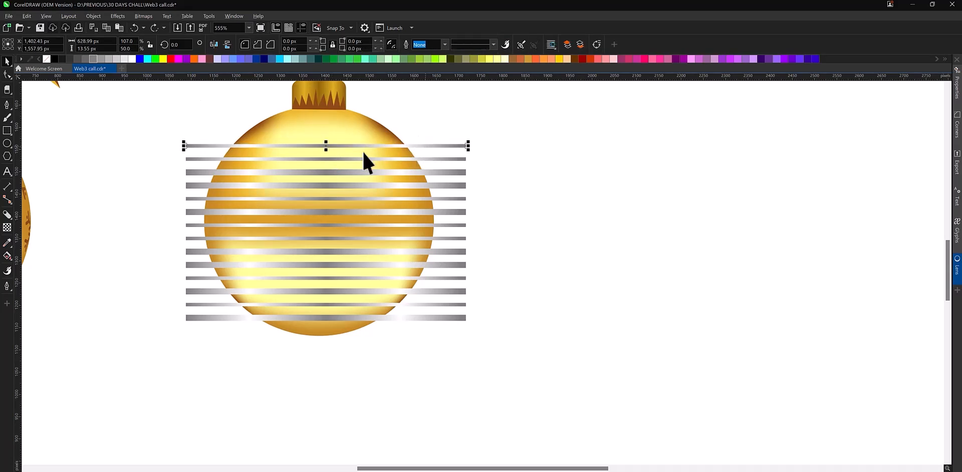
Add two copies of the thin top bar above it, spaced about 30 px apart up to the ball's top
{"action": "left_click_drag", "start_coordinate": [327, 142], "coordinate": [324, 120]}
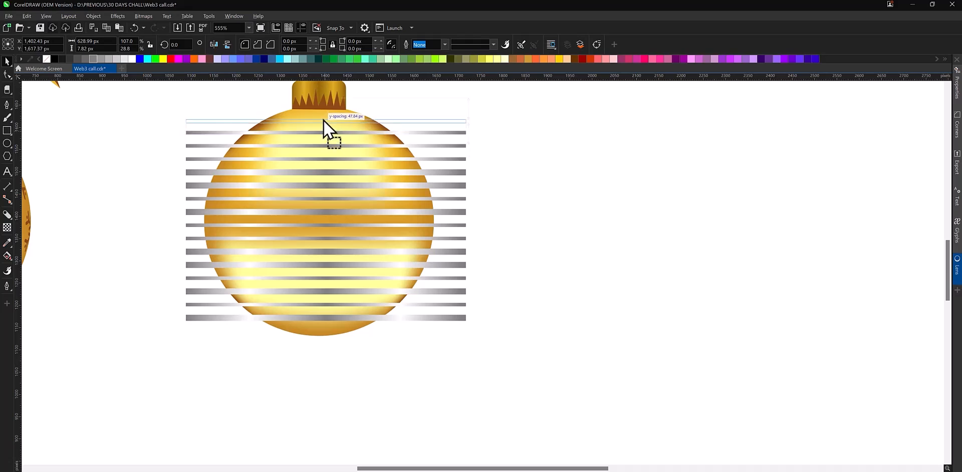
{"action": "left_click", "coordinate": [528, 195]}
{"action": "scroll", "coordinate": [352, 347], "scroll_direction": "down", "scroll_amount": 2}
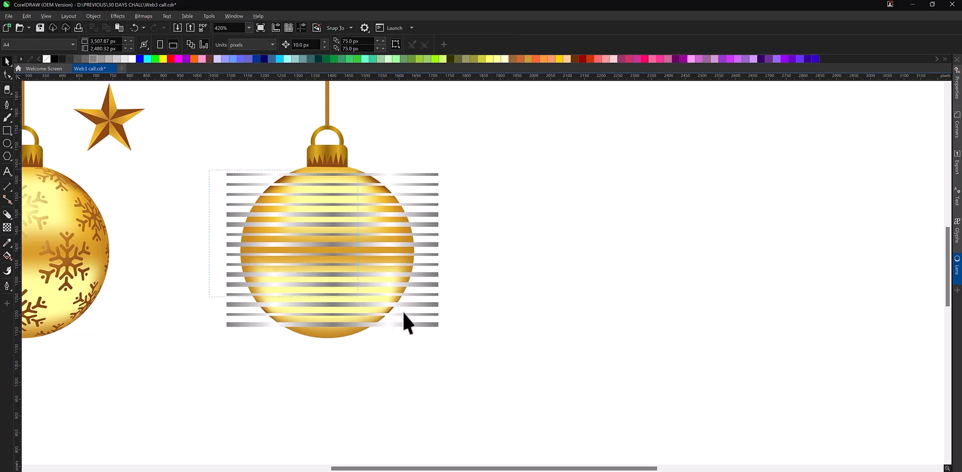
Select all the silver bars and PowerClip them inside the circle over the plain ball
{"action": "left_click_drag", "start_coordinate": [403, 311], "coordinate": [467, 332]}
{"action": "right_click", "coordinate": [358, 264]}
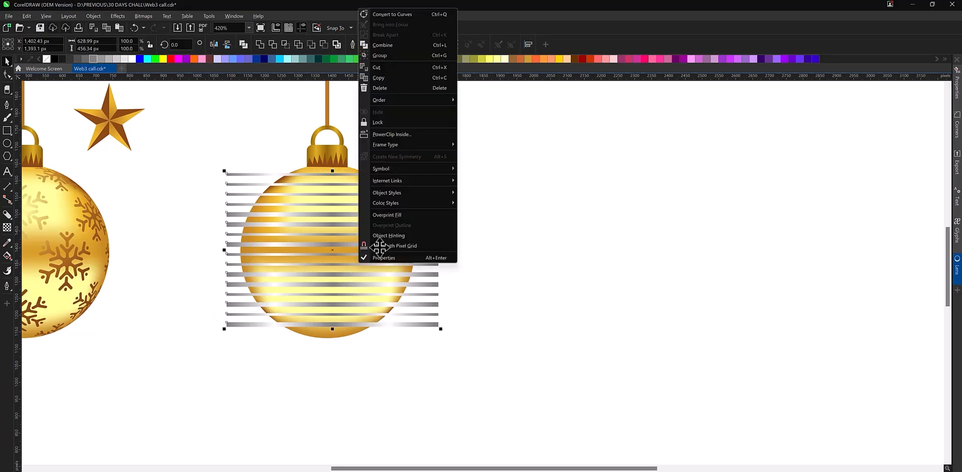
{"action": "left_click", "coordinate": [392, 132]}
{"action": "left_click", "coordinate": [321, 324]}
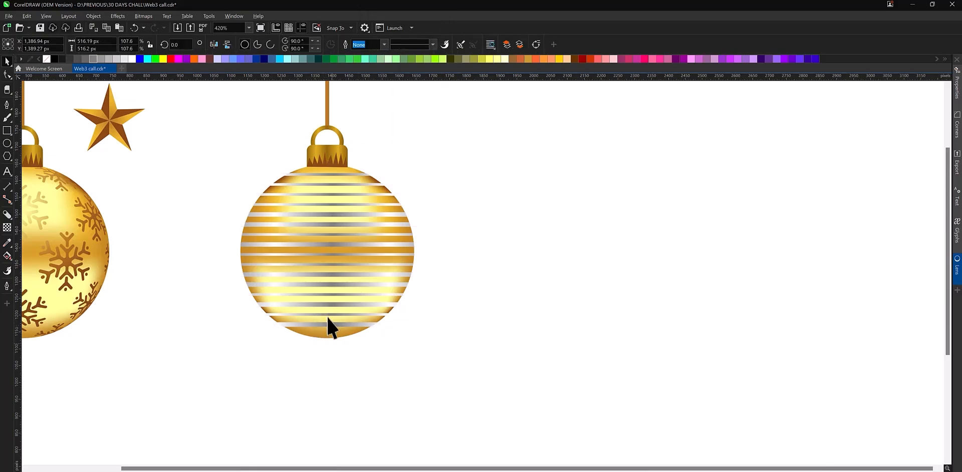
Shrink the banded hanging ball beside the star and move both balls and the star lower on the page
{"action": "scroll", "coordinate": [326, 316], "scroll_direction": "down", "scroll_amount": 4}
{"action": "key", "text": "Escape"}
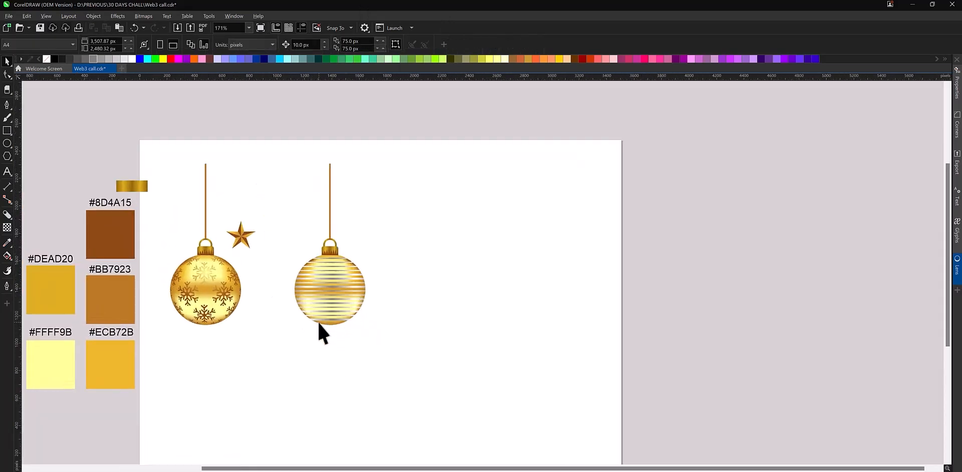
{"action": "left_click", "coordinate": [319, 320]}
{"action": "scroll", "coordinate": [323, 320], "scroll_direction": "up", "scroll_amount": 3}
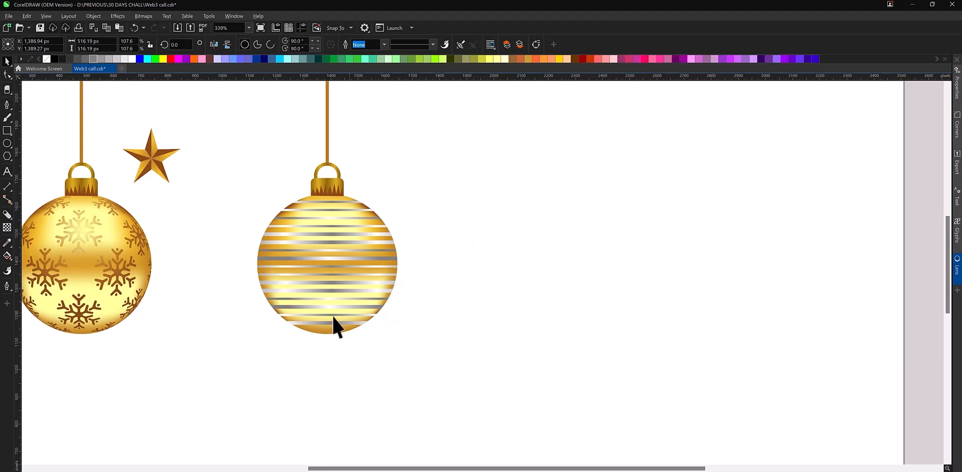
{"action": "scroll", "coordinate": [322, 330], "scroll_direction": "down", "scroll_amount": 4}
{"action": "key", "text": "Escape"}
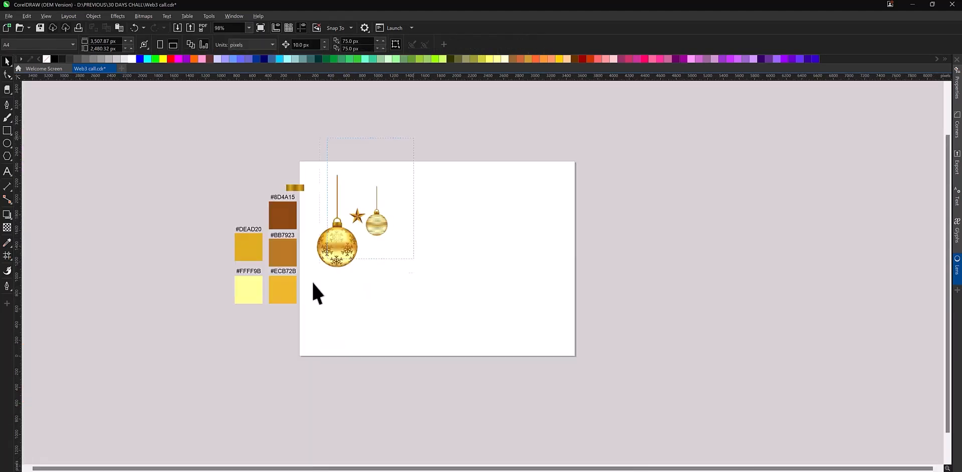
{"action": "left_click", "coordinate": [339, 245]}
{"action": "left_click_drag", "start_coordinate": [339, 244], "coordinate": [339, 266]}
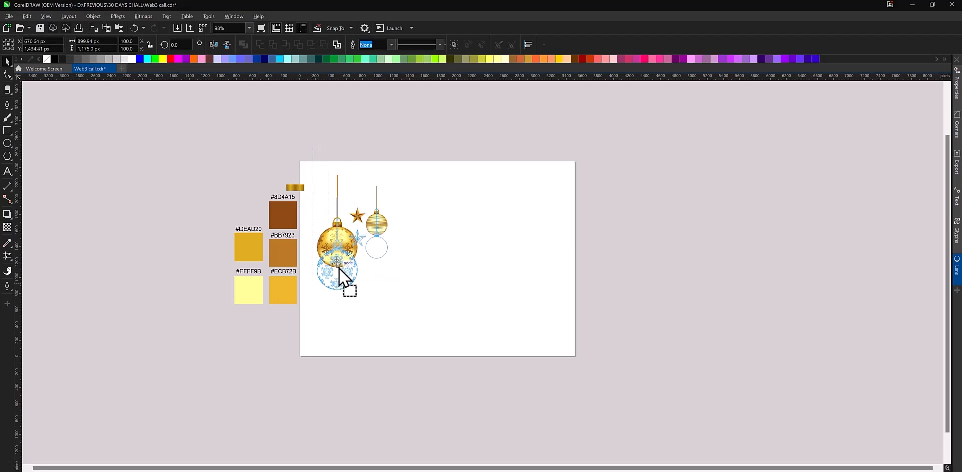
{"action": "scroll", "coordinate": [353, 236], "scroll_direction": "up", "scroll_amount": 1}
{"action": "key", "text": "Escape"}
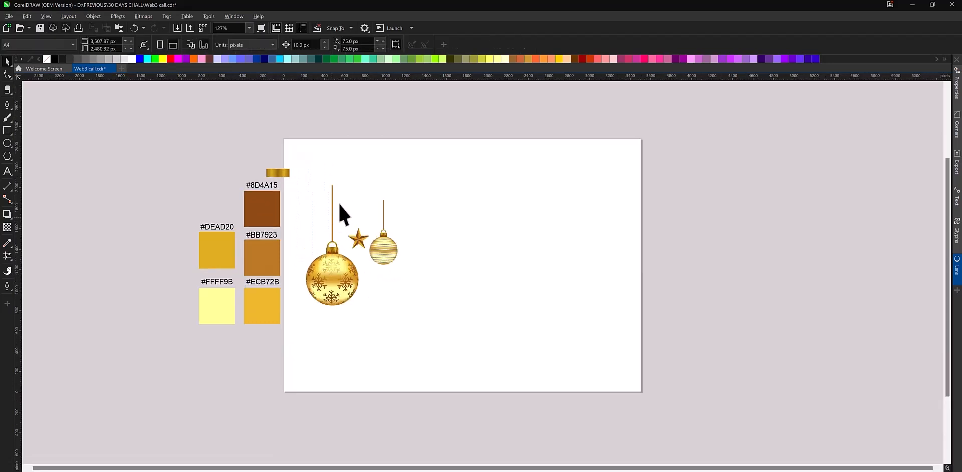
Place small star copies at about 50% scale on both sides of the snowflake ball's string, mirroring one horizontally
{"action": "left_click_drag", "start_coordinate": [358, 240], "coordinate": [344, 215]}
{"action": "right_click", "coordinate": [343, 214]}
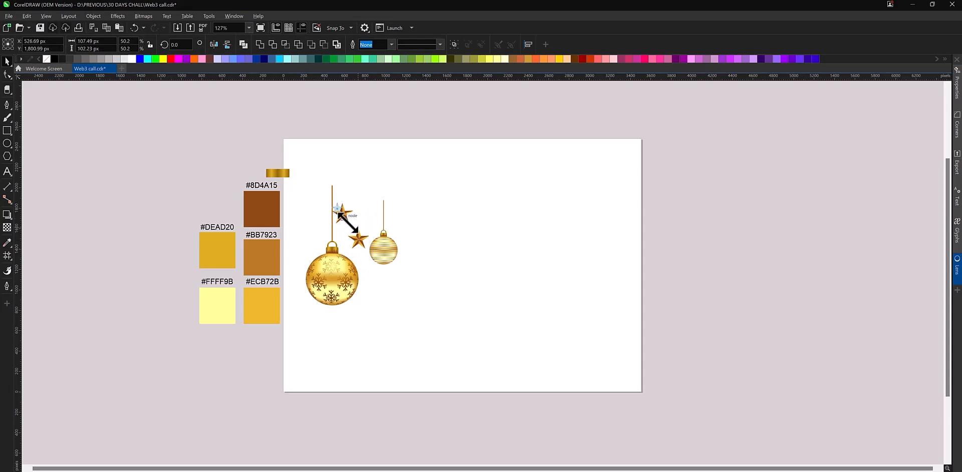
{"action": "scroll", "coordinate": [337, 208], "scroll_direction": "up", "scroll_amount": 1}
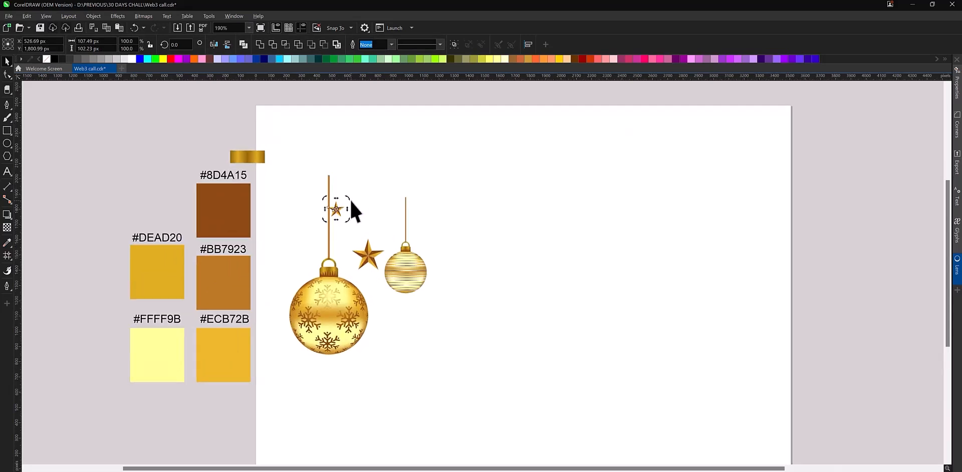
{"action": "left_click_drag", "start_coordinate": [348, 195], "coordinate": [293, 255]}
{"action": "left_click", "coordinate": [337, 213]}
{"action": "left_click", "coordinate": [214, 44]}
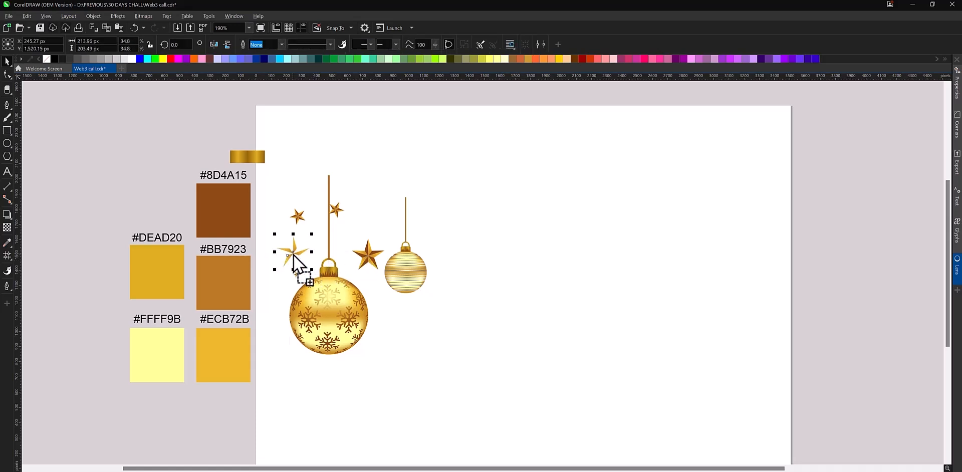
Undo the partial star copy and place a copy of the whole large star to the left of the snowflake ball's string
{"action": "key", "text": "ctrl+z"}
{"action": "key", "text": "ctrl+z"}
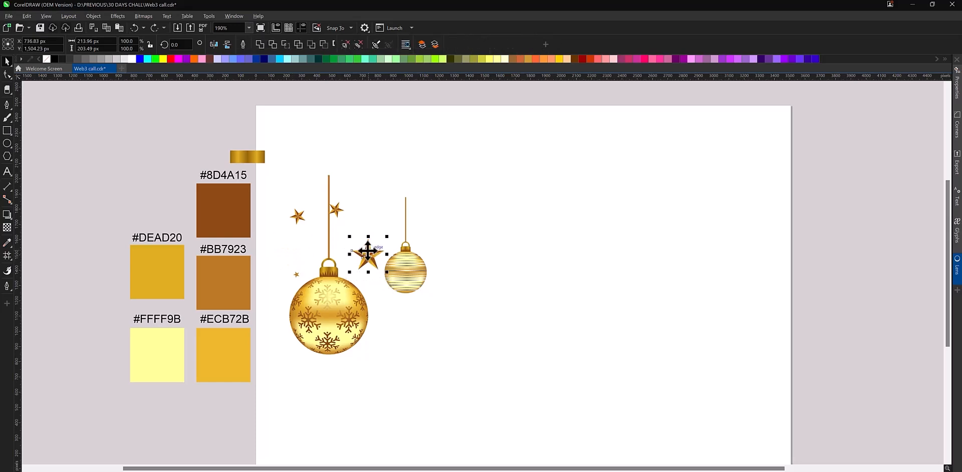
{"action": "left_click_drag", "start_coordinate": [368, 250], "coordinate": [300, 251]}
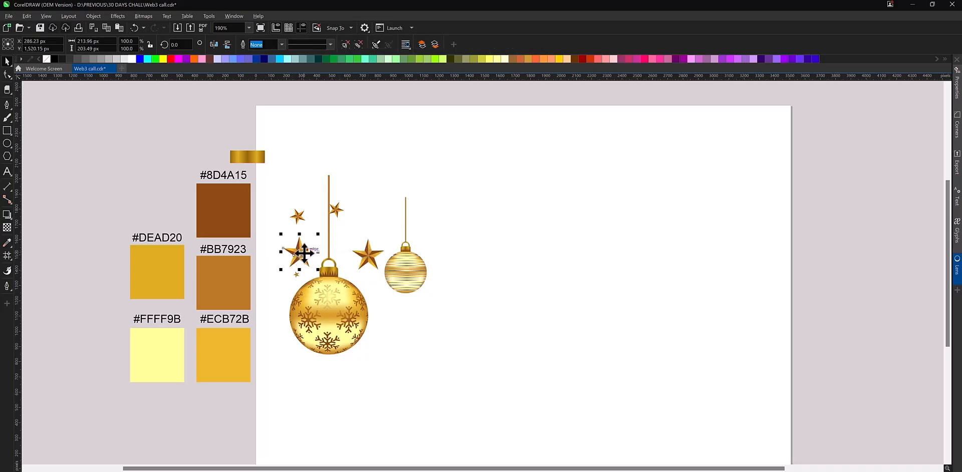
Move the banded ball above the right-hand large star and raise all the decorations so its string meets the page's upper edge
{"action": "left_click_drag", "start_coordinate": [476, 155], "coordinate": [364, 216]}
{"action": "scroll", "coordinate": [363, 215], "scroll_direction": "down", "scroll_amount": 1}
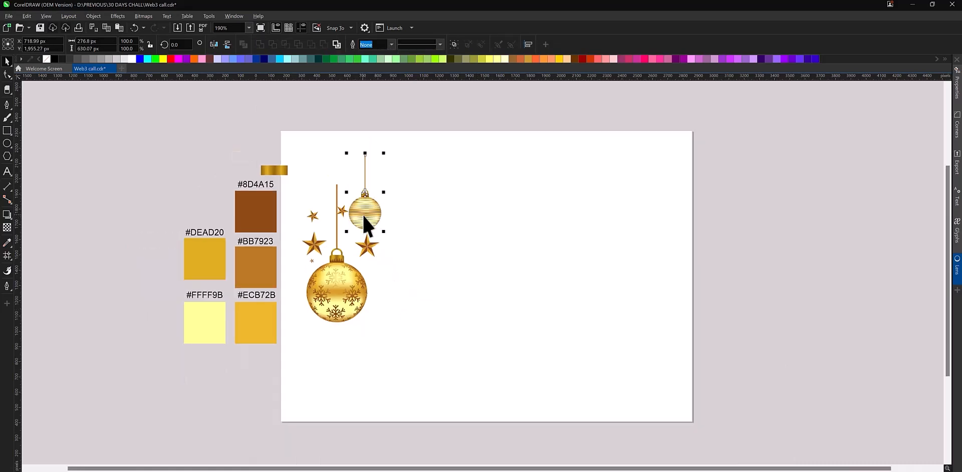
{"action": "left_click_drag", "start_coordinate": [420, 112], "coordinate": [293, 353]}
{"action": "left_click_drag", "start_coordinate": [331, 298], "coordinate": [330, 271]}
{"action": "left_click", "coordinate": [413, 224]}
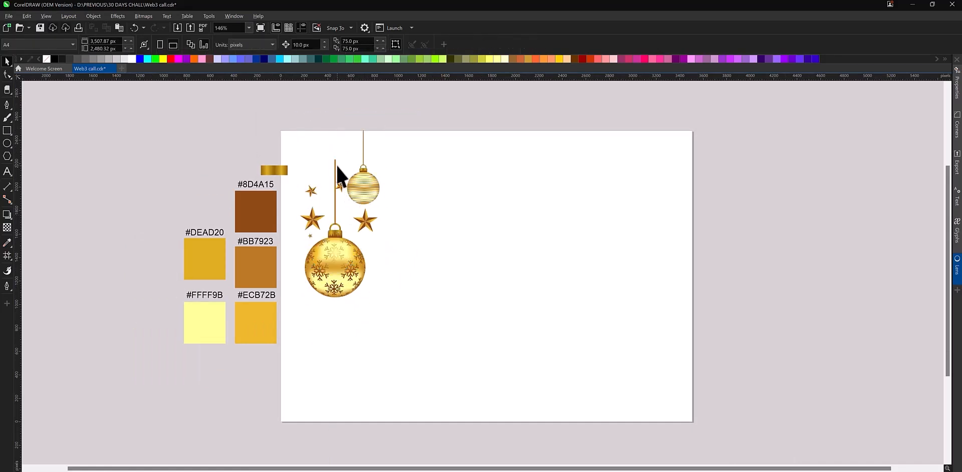
Stretch the snowflake ball's string up to the page edge and enlarge all the decorations to about 800 px wide overall
{"action": "left_click", "coordinate": [334, 162]}
{"action": "left_click_drag", "start_coordinate": [335, 157], "coordinate": [339, 130]}
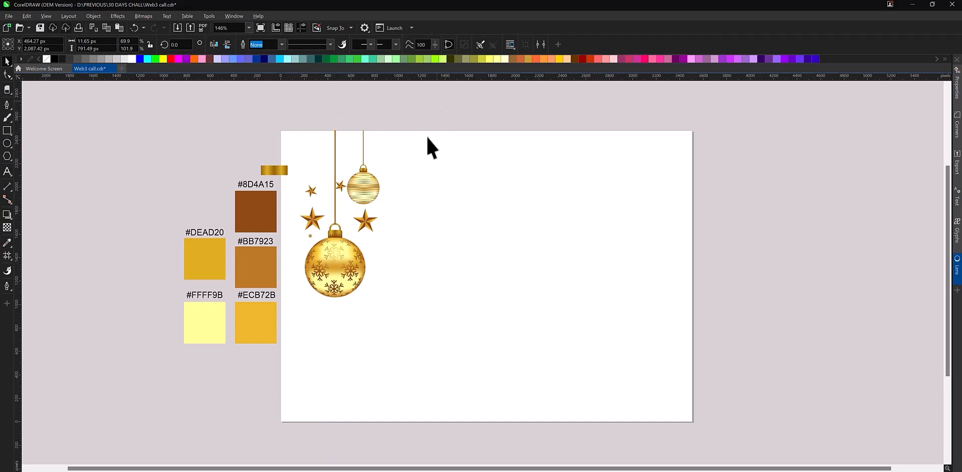
{"action": "left_click_drag", "start_coordinate": [437, 100], "coordinate": [289, 315]}
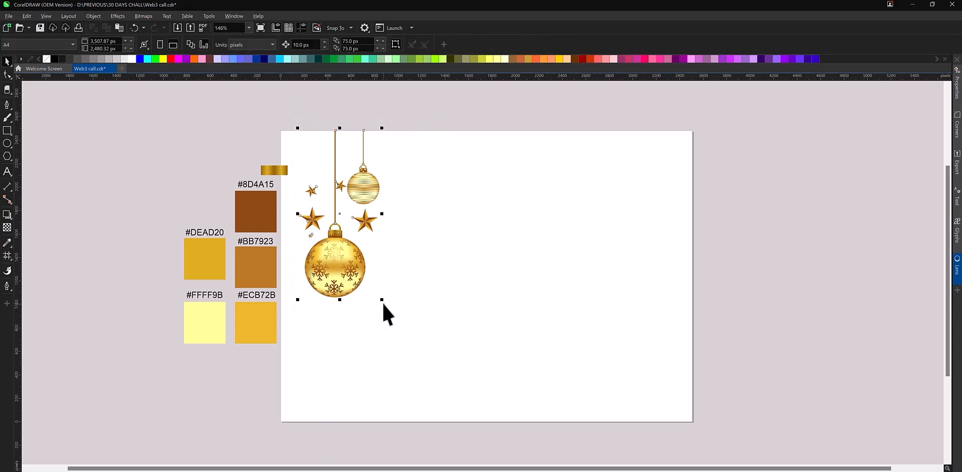
{"action": "left_click_drag", "start_coordinate": [382, 300], "coordinate": [396, 330]}
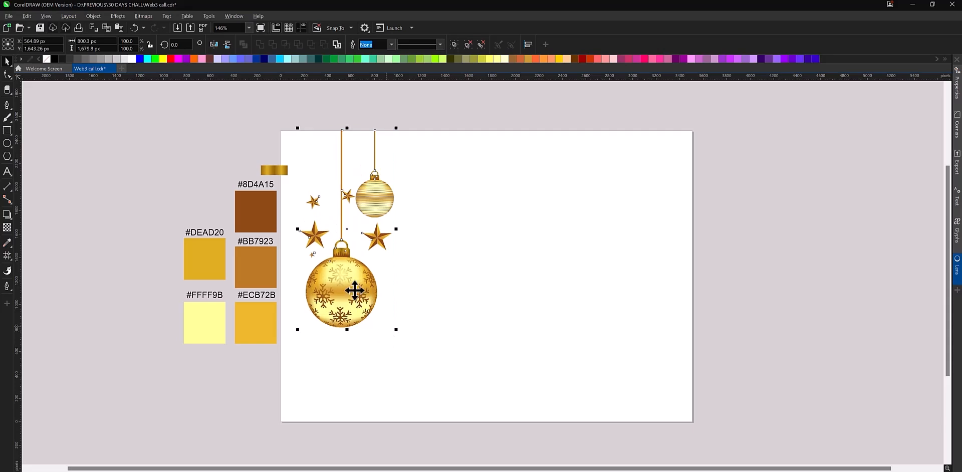
{"action": "key", "text": "Escape"}
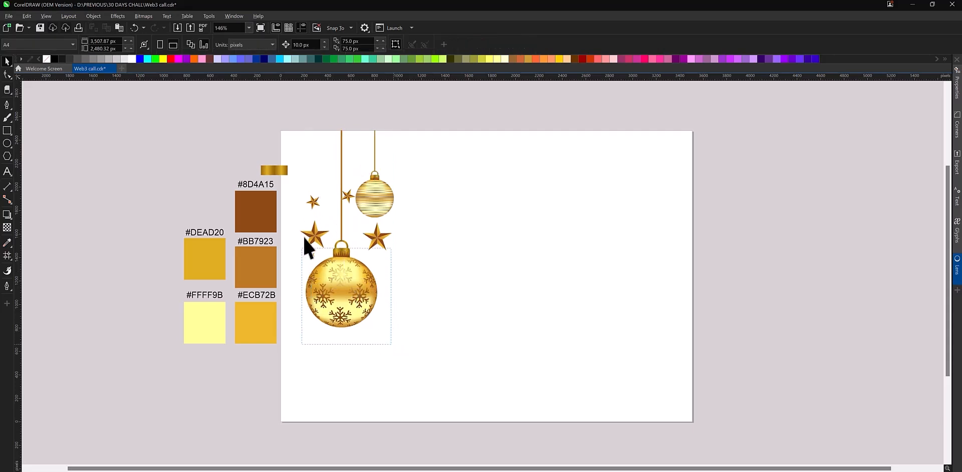
Copy the snowflake ball with its string to the right of the original and scale the copy down
{"action": "left_click", "coordinate": [315, 259]}
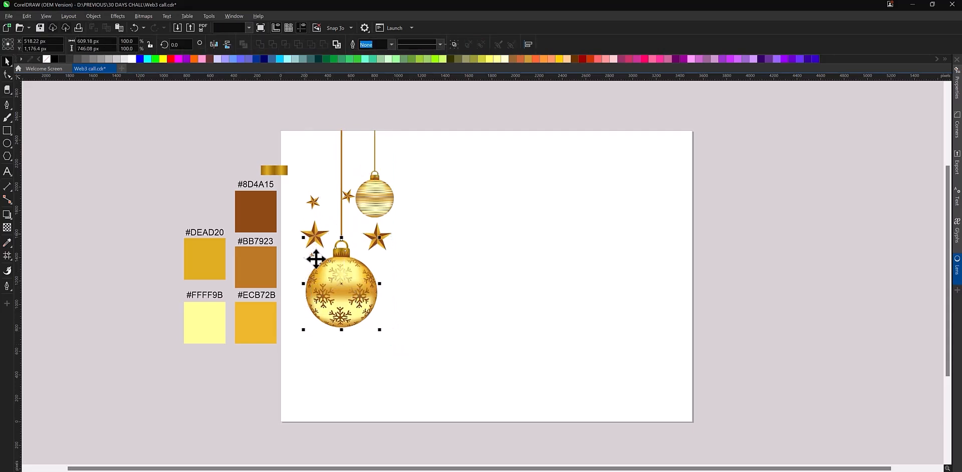
{"action": "left_click", "coordinate": [342, 238], "text": "shift"}
{"action": "left_click_drag", "start_coordinate": [342, 237], "coordinate": [414, 258]}
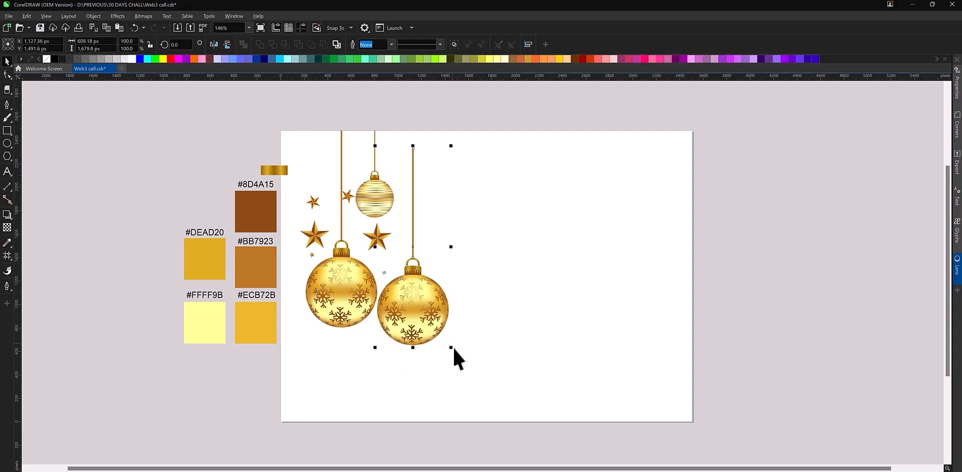
{"action": "left_click_drag", "start_coordinate": [453, 345], "coordinate": [498, 287]}
Delete the snowflakes from the smaller copied ball, leaving it plain gold
{"action": "left_click", "coordinate": [387, 256]}
{"action": "key", "text": "Delete"}
{"action": "key", "text": "Delete"}
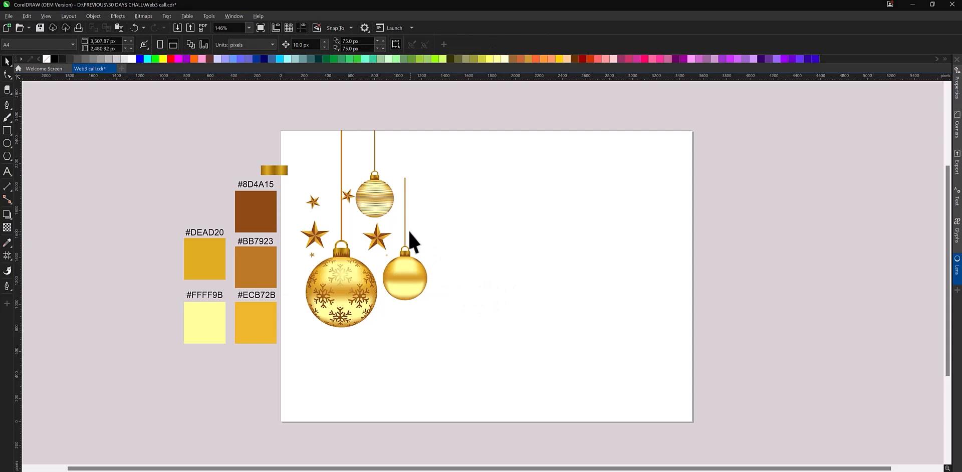
Extend the plain ball's string to the page's upper edge and shift all the decorations to the right
{"action": "key", "text": "Right"}
{"action": "key", "text": "Right"}
{"action": "key", "text": "Right"}
{"action": "key", "text": "Right"}
{"action": "key", "text": "Right"}
{"action": "key", "text": "Right"}
{"action": "key", "text": "Right"}
{"action": "key", "text": "Right"}
{"action": "key", "text": "Right"}
{"action": "key", "text": "Right"}
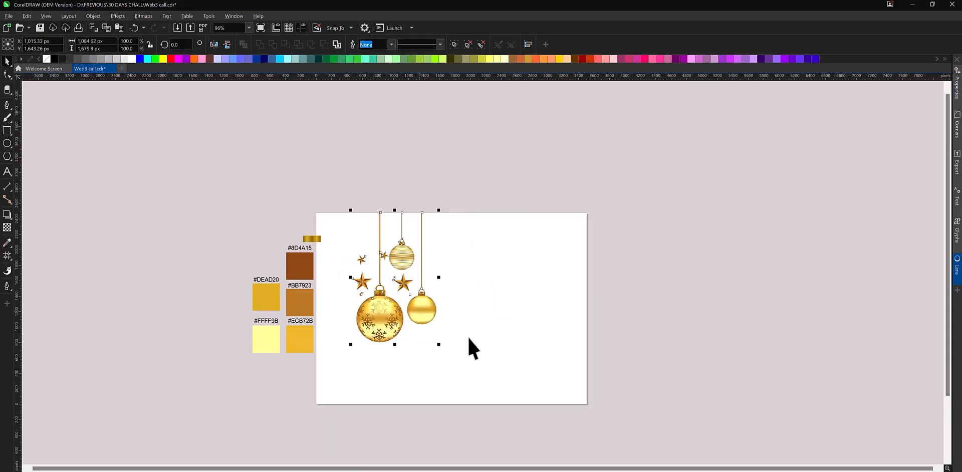
{"action": "left_click", "coordinate": [467, 337]}
{"action": "scroll", "coordinate": [488, 290], "scroll_direction": "up", "scroll_amount": 1}
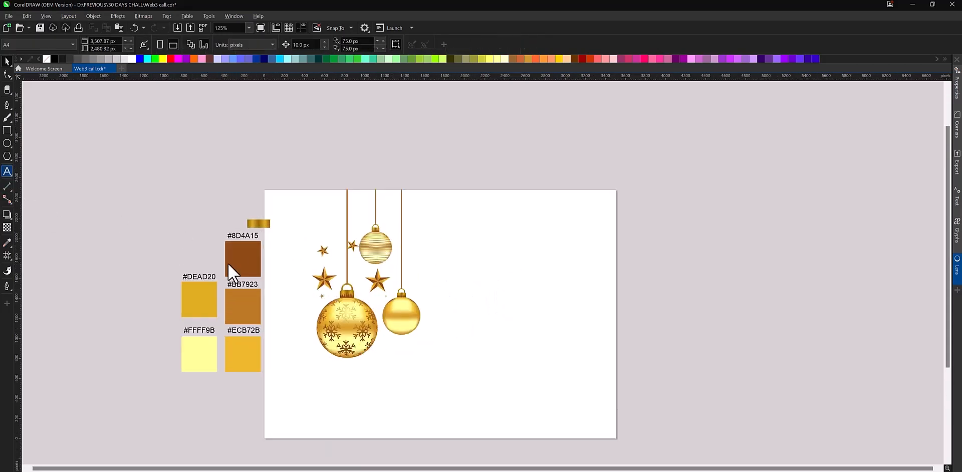
Add the words "Christmas" and "Merry" as 24 pt text beside the ornaments and place "Merry" above "Christmas"
{"action": "left_click", "coordinate": [434, 272]}
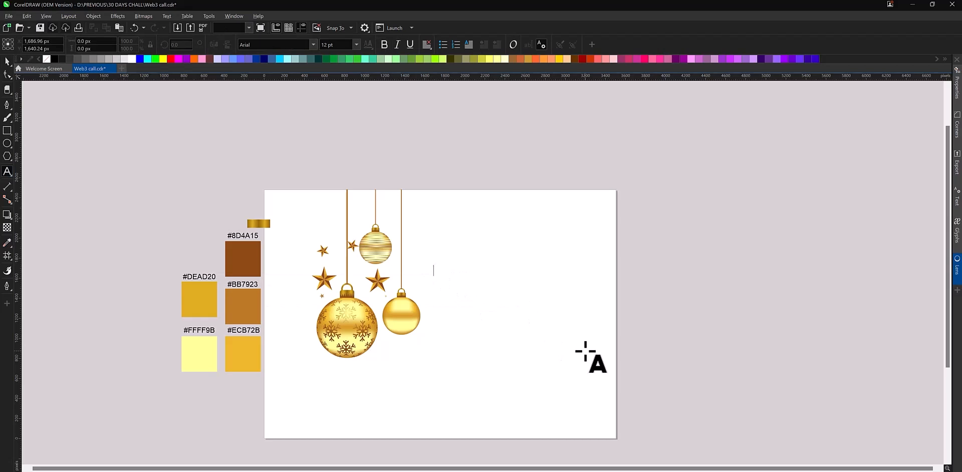
{"action": "type", "text": "Christmas"}
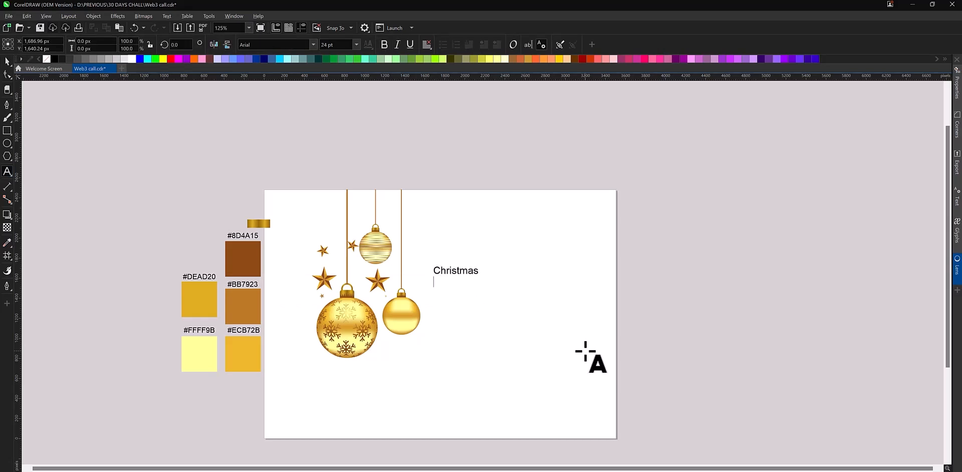
{"action": "type", "text": " Merry"}
{"action": "scroll", "coordinate": [504, 272], "scroll_direction": "up", "scroll_amount": 2}
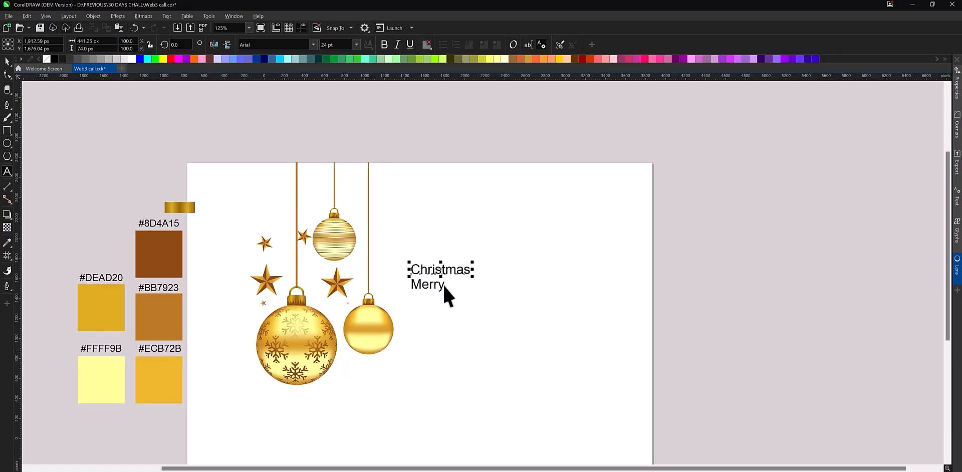
{"action": "key", "text": "ctrl+space"}
{"action": "left_click_drag", "start_coordinate": [455, 248], "coordinate": [453, 260]}
Set both words in the Photograph Signature font and enlarge them together to about 1,000 px wide
{"action": "left_click_drag", "start_coordinate": [514, 221], "coordinate": [387, 286]}
{"action": "left_click", "coordinate": [281, 45]}
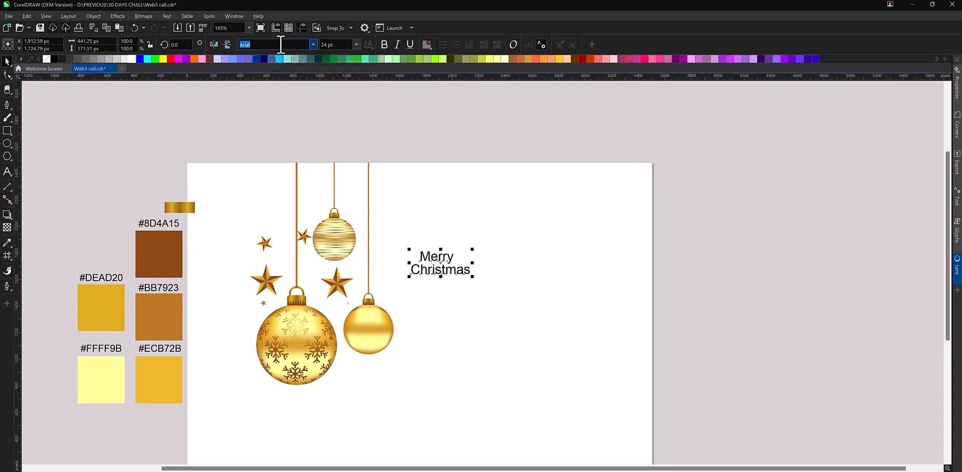
{"action": "type", "text": "Photograph Signature"}
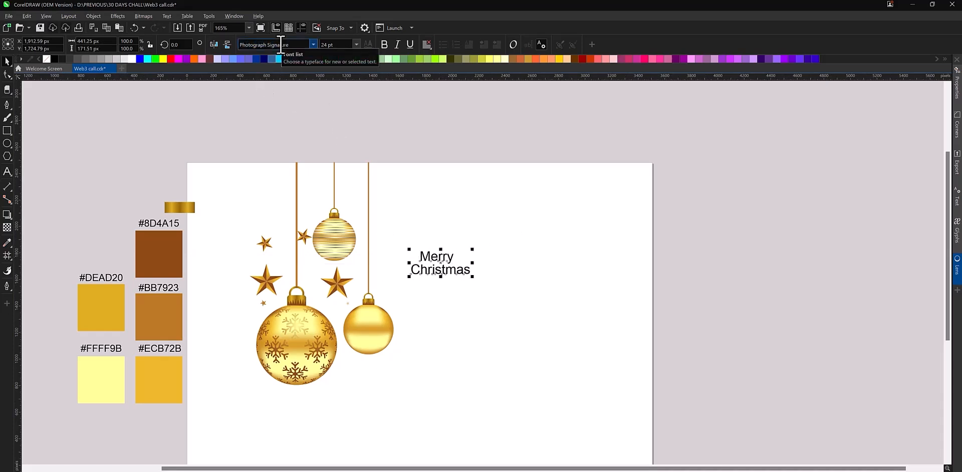
{"action": "key", "text": "Return"}
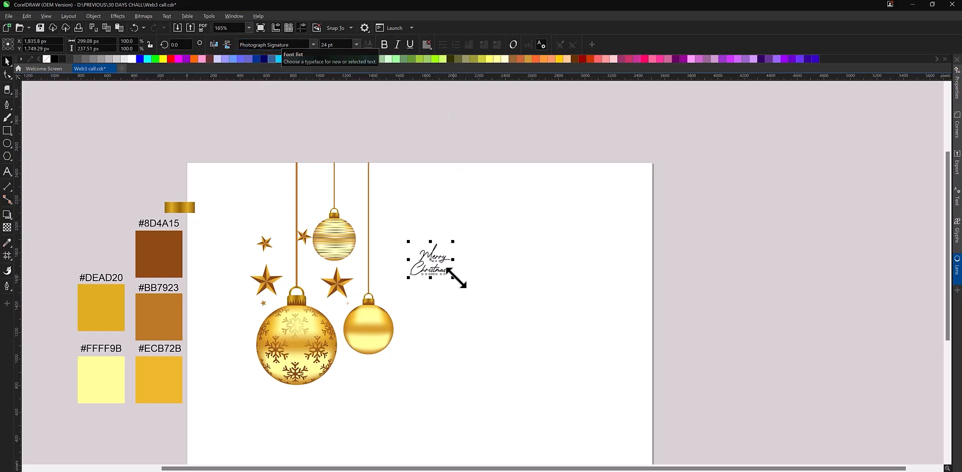
{"action": "left_click_drag", "start_coordinate": [454, 280], "coordinate": [546, 400]}
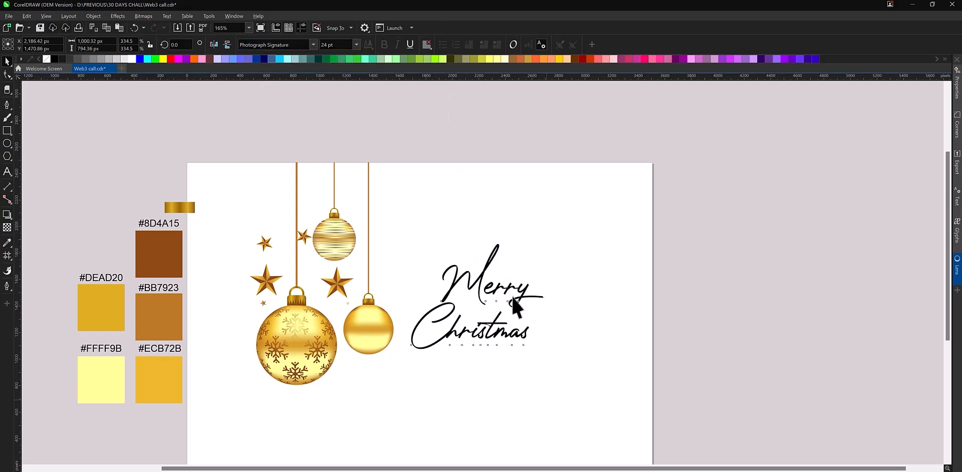
Shrink "Merry" to about 567 px wide and move it close above "Christmas"
{"action": "left_click_drag", "start_coordinate": [537, 300], "coordinate": [528, 307]}
{"action": "left_click_drag", "start_coordinate": [553, 257], "coordinate": [537, 266]}
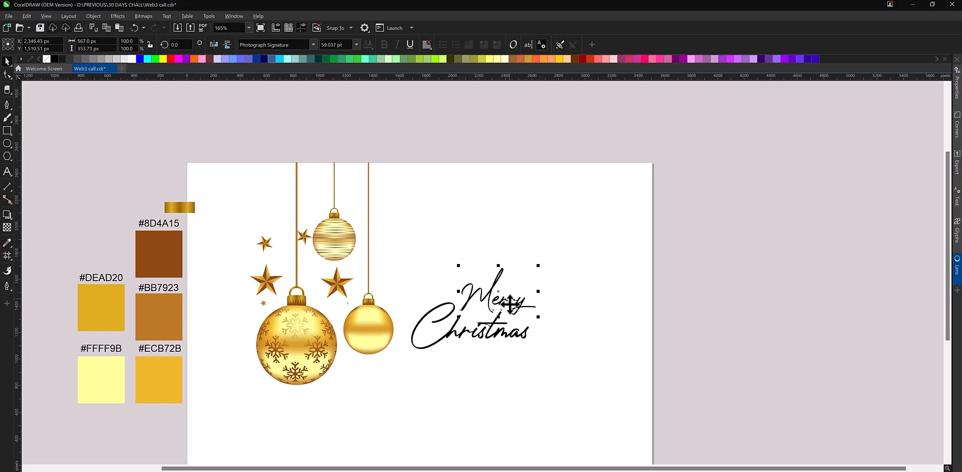
{"action": "left_click_drag", "start_coordinate": [509, 305], "coordinate": [512, 313]}
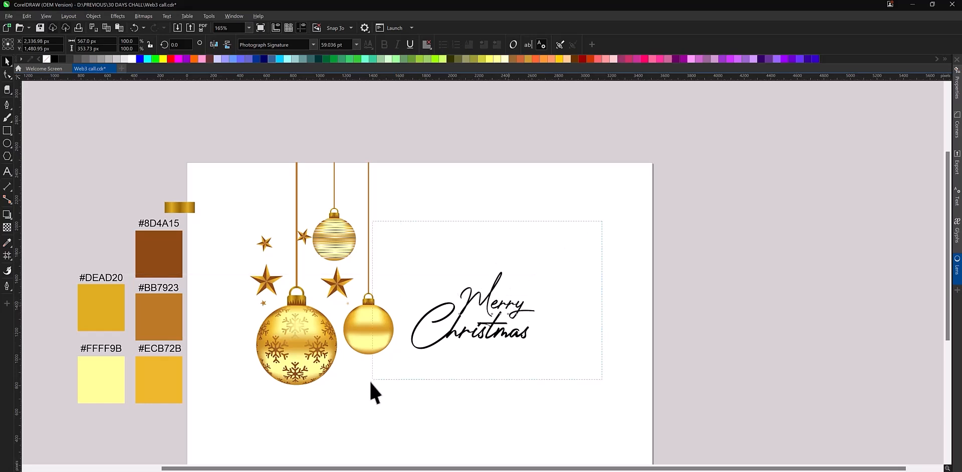
Enlarge the two-word heading to about 1,344 px wide, raise it on the page and give it a gold gradient fill
{"action": "left_click_drag", "start_coordinate": [537, 270], "coordinate": [590, 221]}
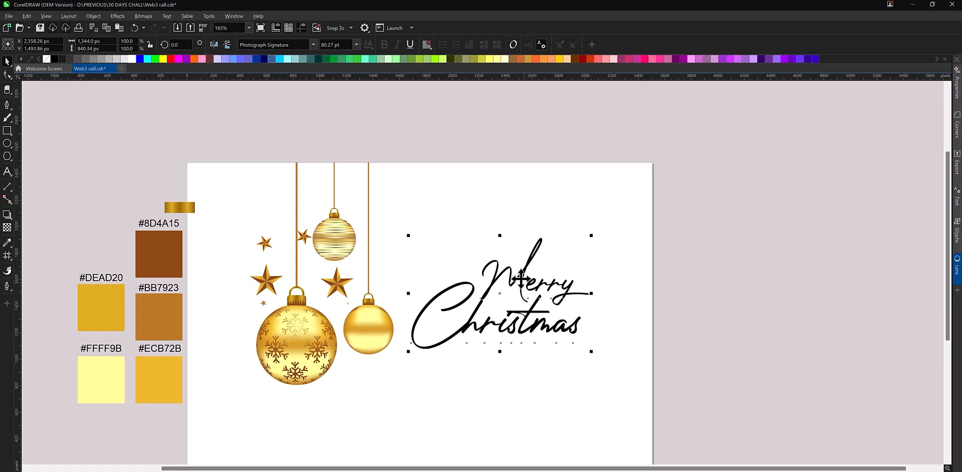
{"action": "left_click_drag", "start_coordinate": [520, 279], "coordinate": [501, 239]}
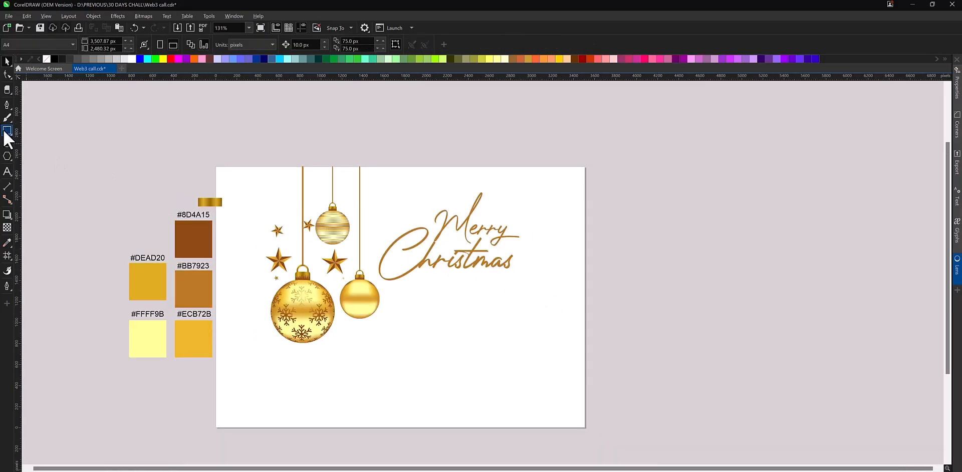
Draw a rectangle about 3,131 by 1,934 px from the page's upper edge behind the artwork and fill it dark red
{"action": "left_click", "coordinate": [7, 131]}
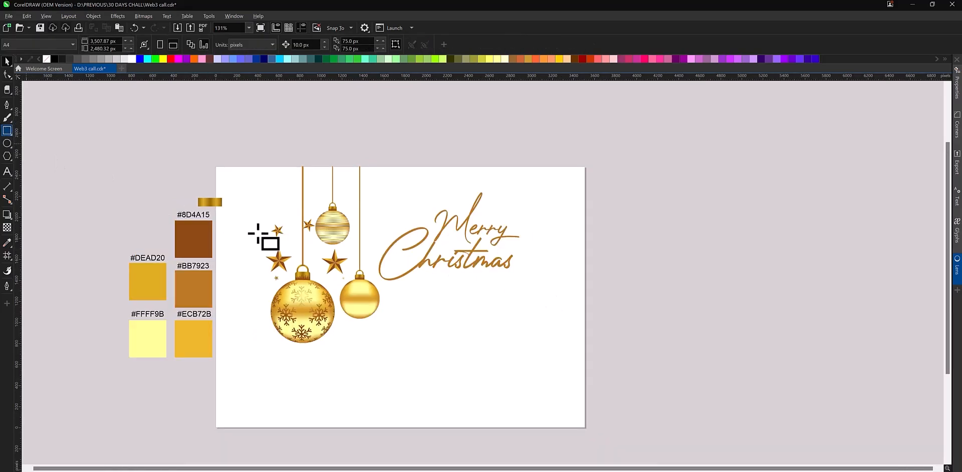
{"action": "mouse_move", "coordinate": [239, 167]}
{"action": "left_mouse_down"}
{"action": "mouse_move", "coordinate": [401, 318]}
{"action": "mouse_move", "coordinate": [497, 333]}
{"action": "mouse_move", "coordinate": [570, 370]}
{"action": "left_mouse_up"}
{"action": "key", "text": "space"}
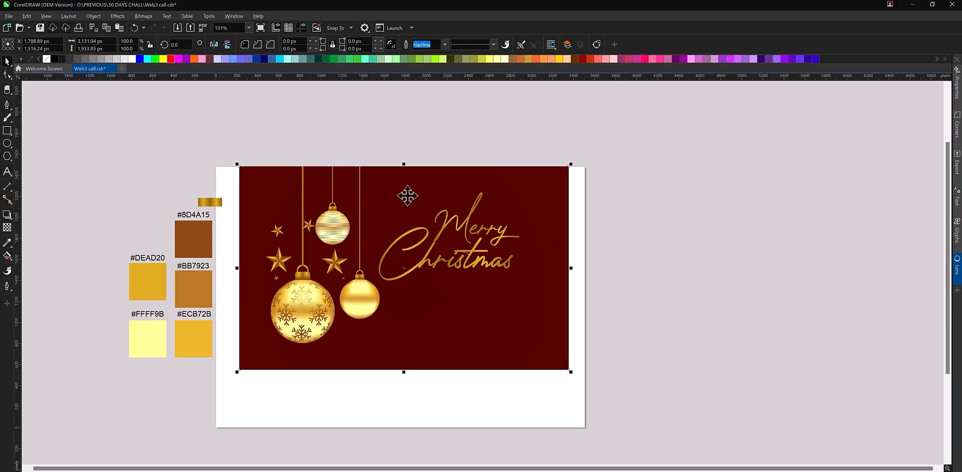
{"action": "left_click_drag", "start_coordinate": [407, 119], "coordinate": [238, 361]}
{"action": "scroll", "coordinate": [368, 344], "scroll_direction": "up", "scroll_amount": 3}
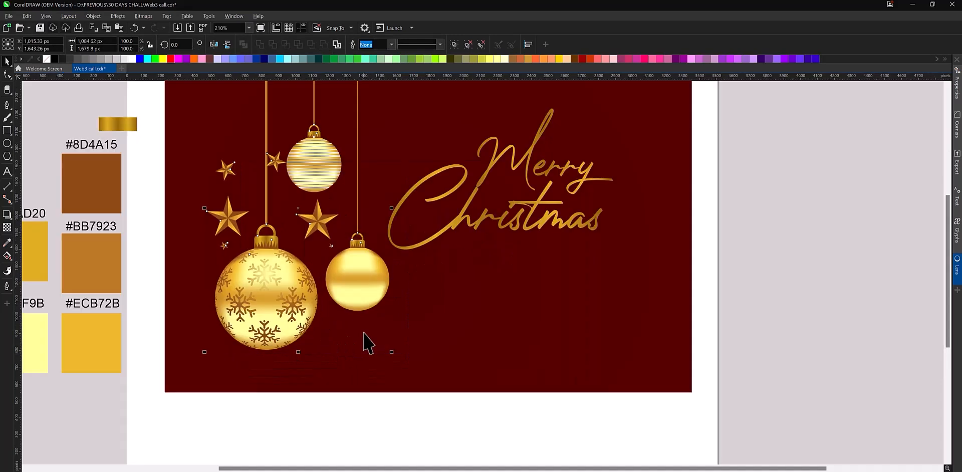
{"action": "left_click", "coordinate": [779, 264]}
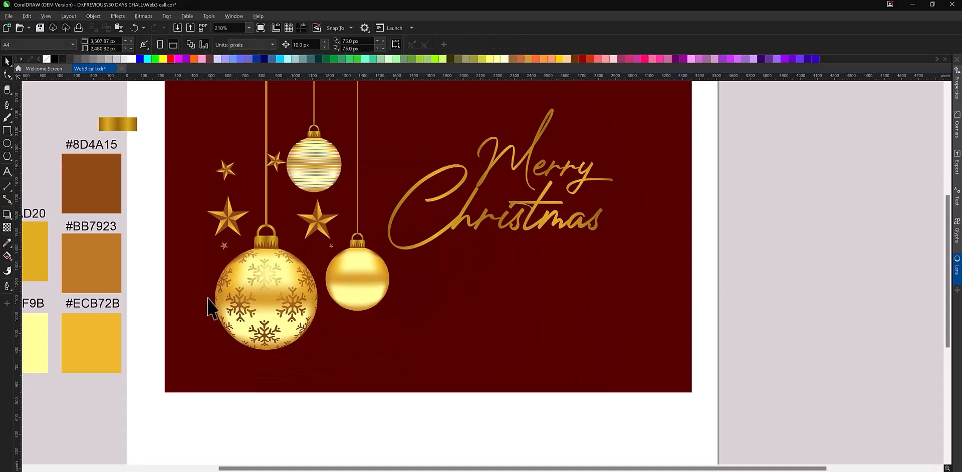
{"action": "scroll", "coordinate": [354, 321], "scroll_direction": "up", "scroll_amount": 1}
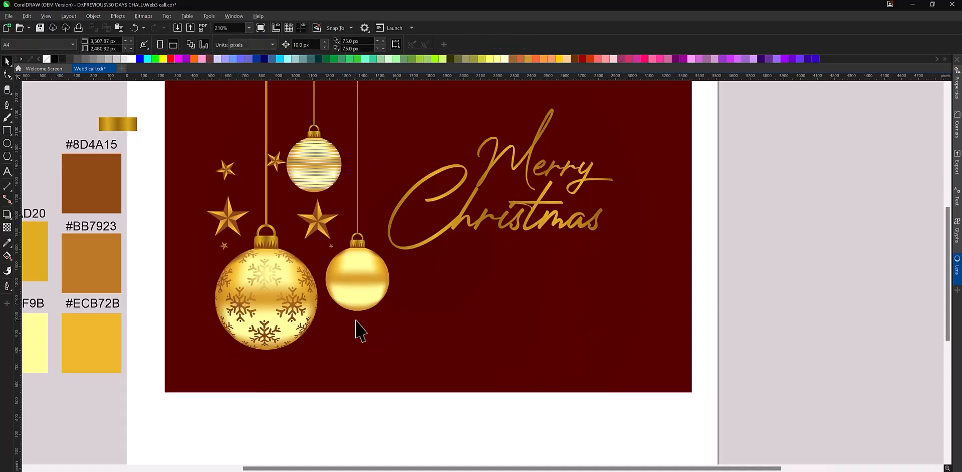
{"action": "scroll", "coordinate": [306, 304], "scroll_direction": "down", "scroll_amount": 1}
Add a black Multiply drop shadow to the snowflake ball, offset about 19 px right and 35 px down with opacity 57
{"action": "left_click", "coordinate": [260, 301]}
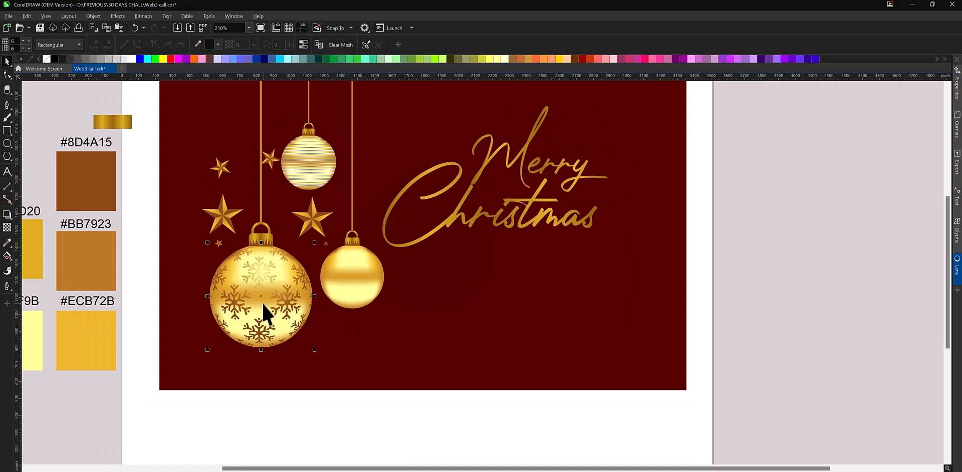
{"action": "key", "text": "alt"}
{"action": "left_click", "coordinate": [7, 215]}
{"action": "left_click_drag", "start_coordinate": [266, 304], "coordinate": [291, 353]}
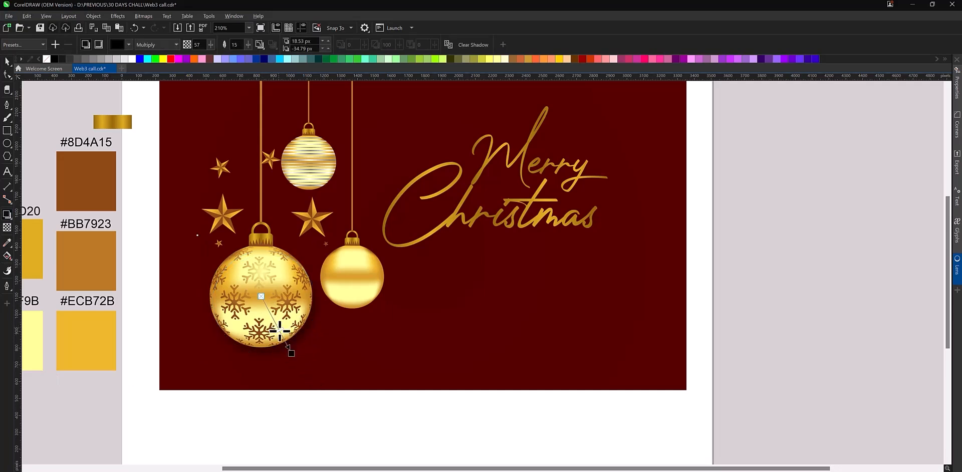
Add a short drop shadow falling down and to the right from the plain gold ball
{"action": "key", "text": "space"}
{"action": "left_click", "coordinate": [348, 297]}
{"action": "key", "text": "space"}
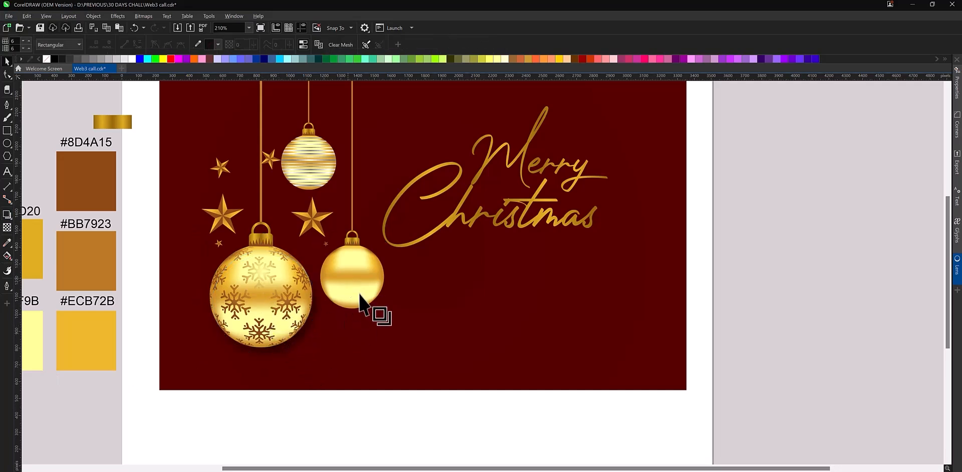
{"action": "left_click_drag", "start_coordinate": [360, 296], "coordinate": [369, 314]}
Add a drop shadow to the striped ball, offset about 7 px right and 17 px down with opacity 50
{"action": "key", "text": "space"}
{"action": "left_click", "coordinate": [314, 161]}
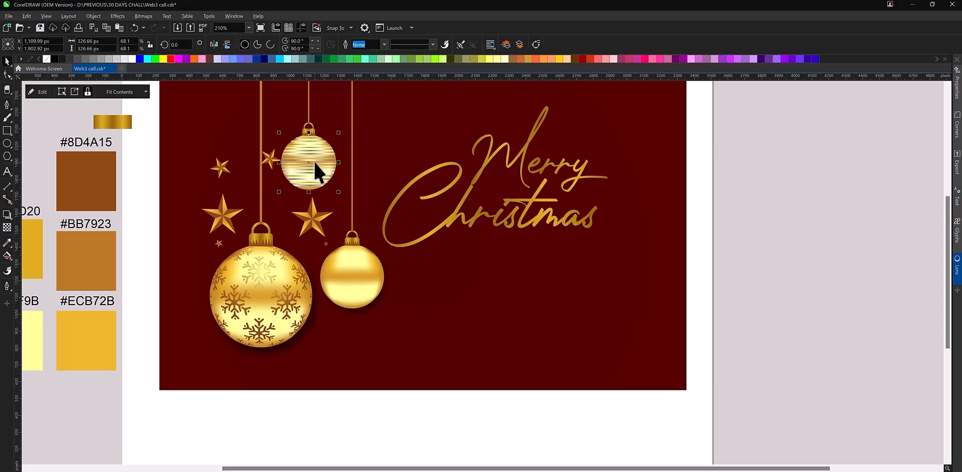
{"action": "key", "text": "m"}
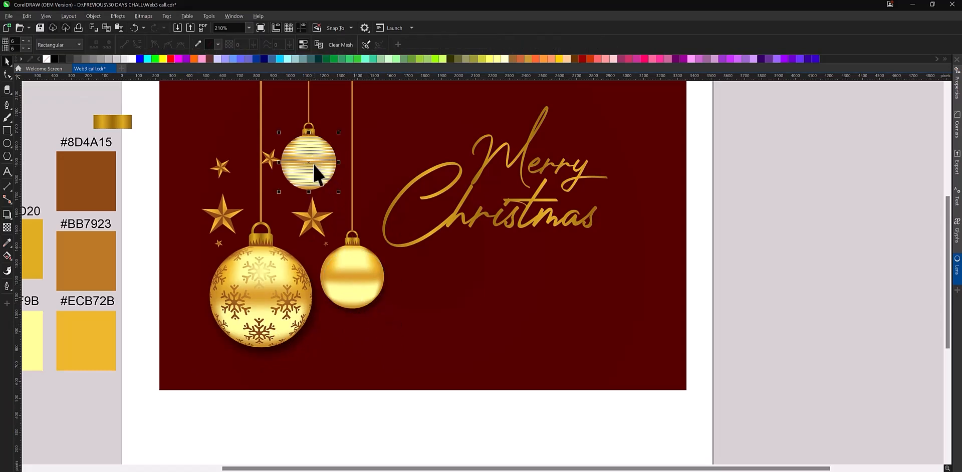
{"action": "key", "text": "space"}
{"action": "mouse_move", "coordinate": [308, 164]}
{"action": "left_mouse_down"}
{"action": "mouse_move", "coordinate": [322, 197]}
{"action": "mouse_move", "coordinate": [314, 178]}
{"action": "left_mouse_up"}
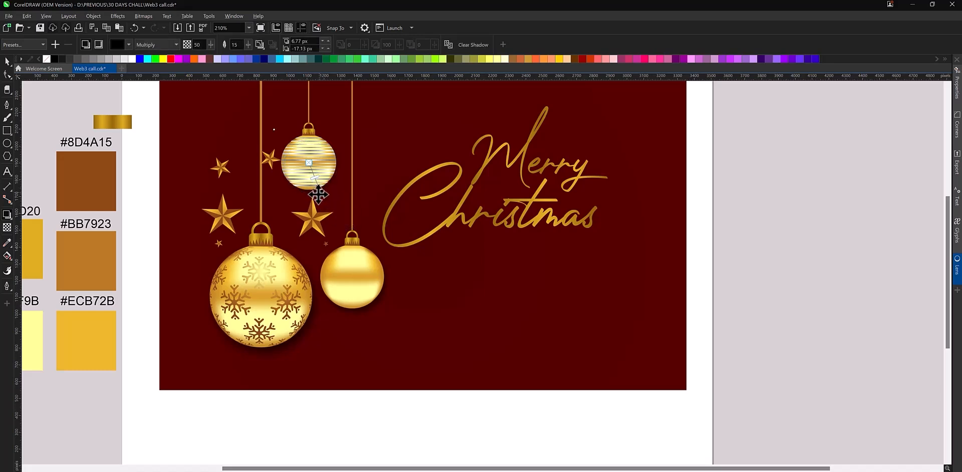
Add drop shadows to the two large stars, offsetting the right one's about 3 px right and 7 px down with opacity 50
{"action": "left_click_drag", "start_coordinate": [312, 216], "coordinate": [322, 238]}
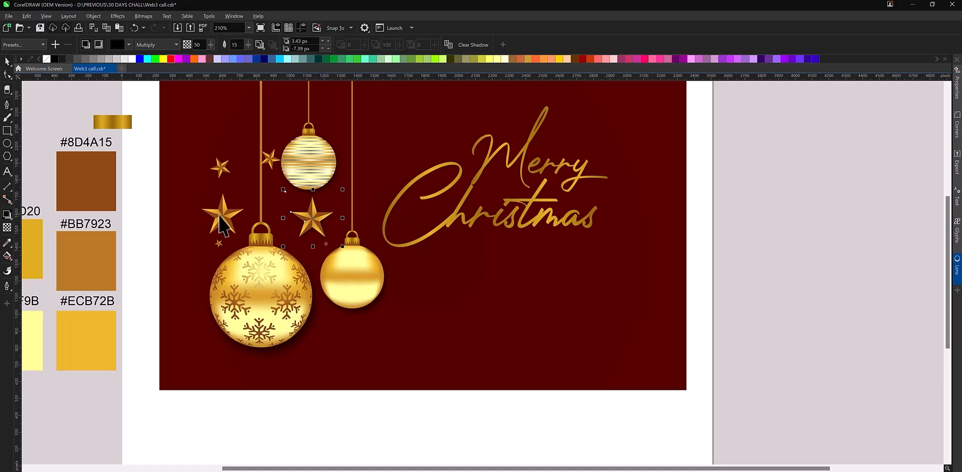
{"action": "left_click", "coordinate": [223, 215]}
{"action": "left_click_drag", "start_coordinate": [225, 228], "coordinate": [228, 231]}
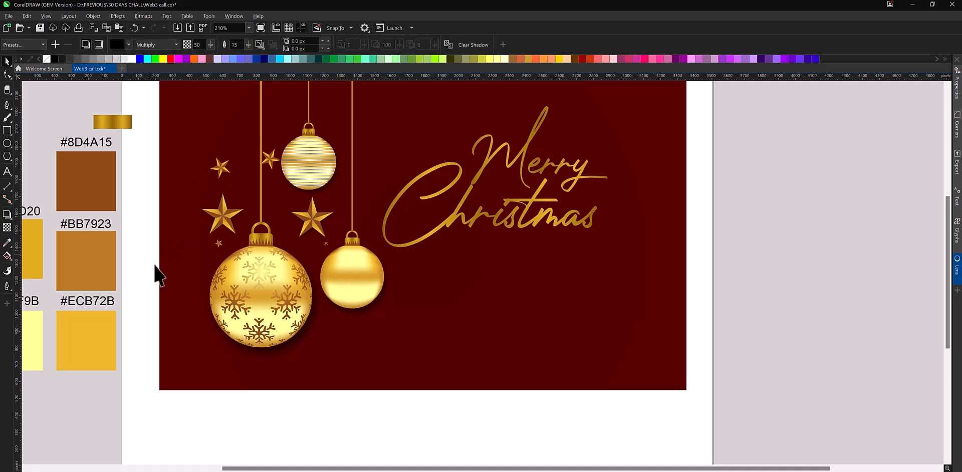
{"action": "scroll", "coordinate": [248, 291], "scroll_direction": "down", "scroll_amount": 2}
{"action": "key", "text": "Escape"}
Add a black drop shadow to the "Merry Christmas" heading, offset about 10 px right and 28 px down with opacity 76
{"action": "scroll", "coordinate": [384, 232], "scroll_direction": "up", "scroll_amount": 1}
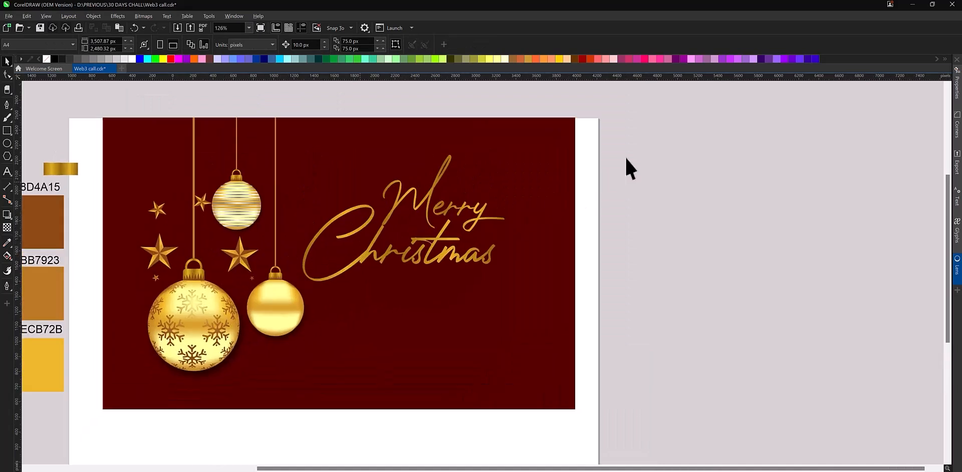
{"action": "left_click_drag", "start_coordinate": [657, 123], "coordinate": [288, 299]}
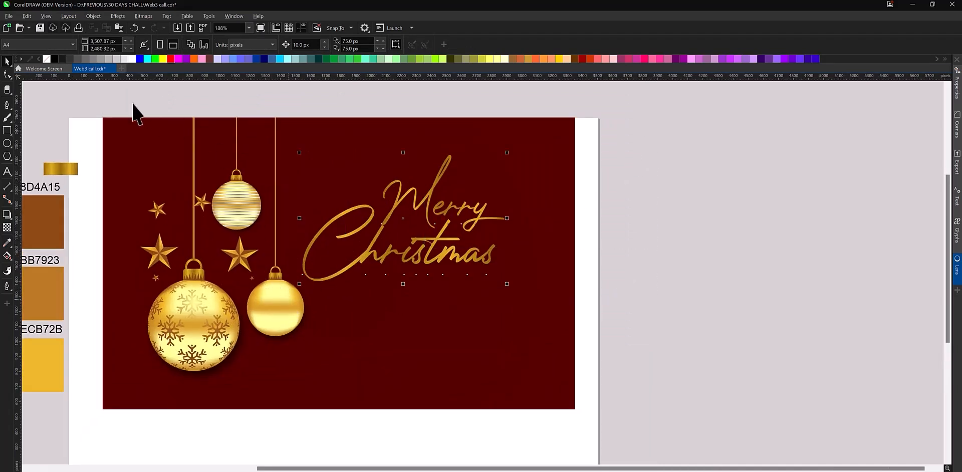
{"action": "left_click_drag", "start_coordinate": [403, 218], "coordinate": [428, 288]}
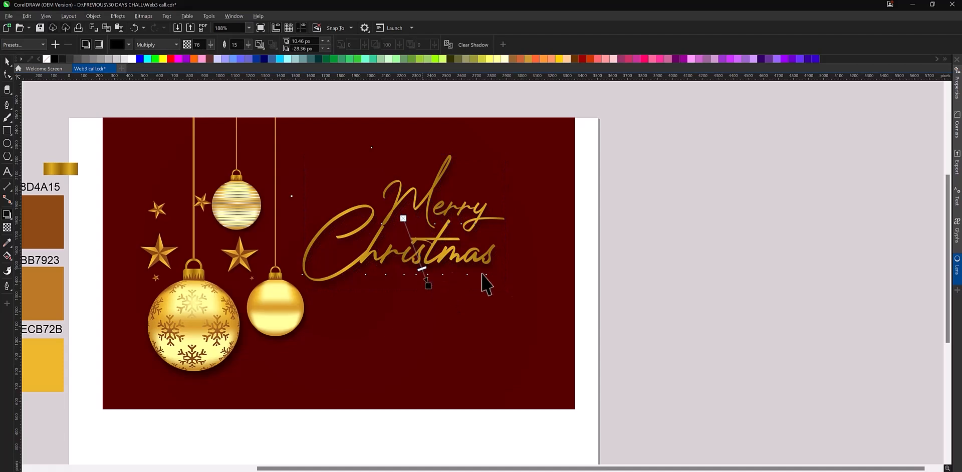
{"action": "scroll", "coordinate": [476, 291], "scroll_direction": "down", "scroll_amount": 3}
{"action": "key", "text": "Escape"}
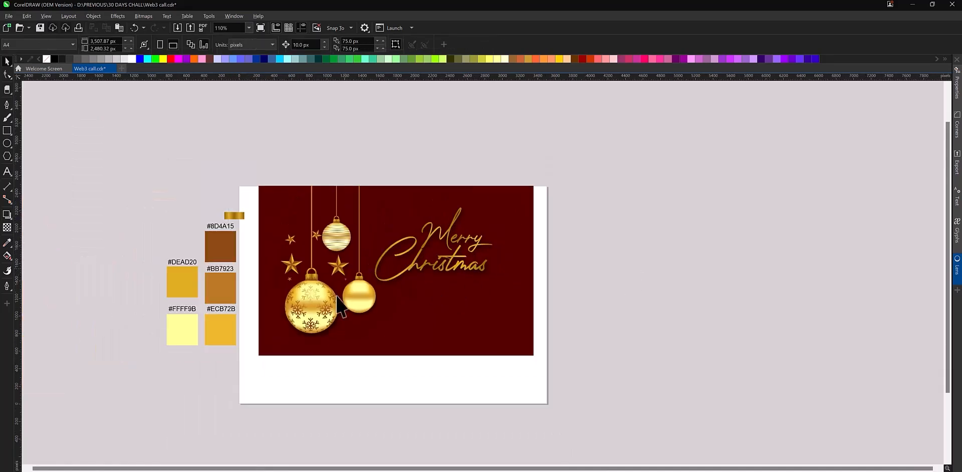
{"action": "scroll", "coordinate": [408, 318], "scroll_direction": "up", "scroll_amount": 2}
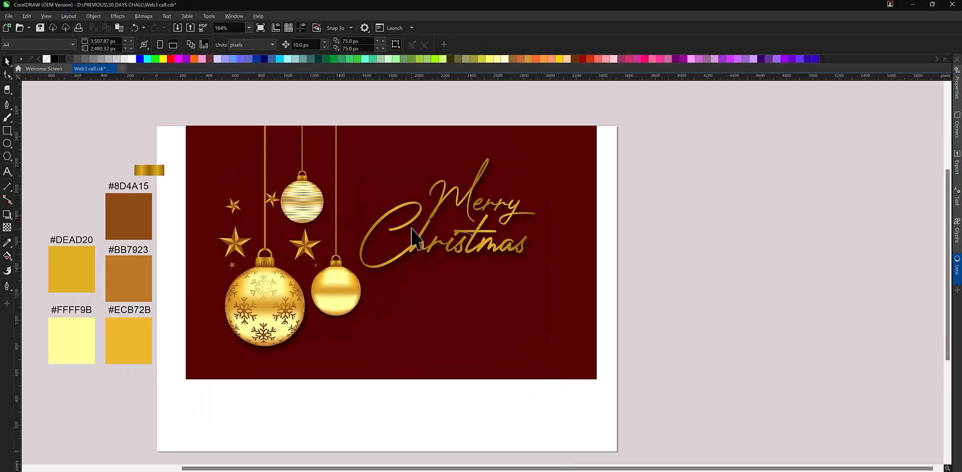
{"action": "scroll", "coordinate": [412, 235], "scroll_direction": "up", "scroll_amount": 1}
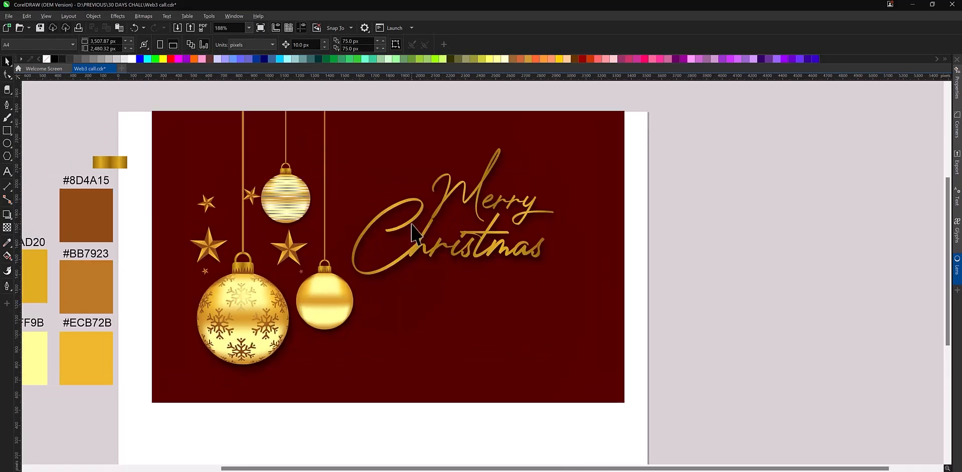